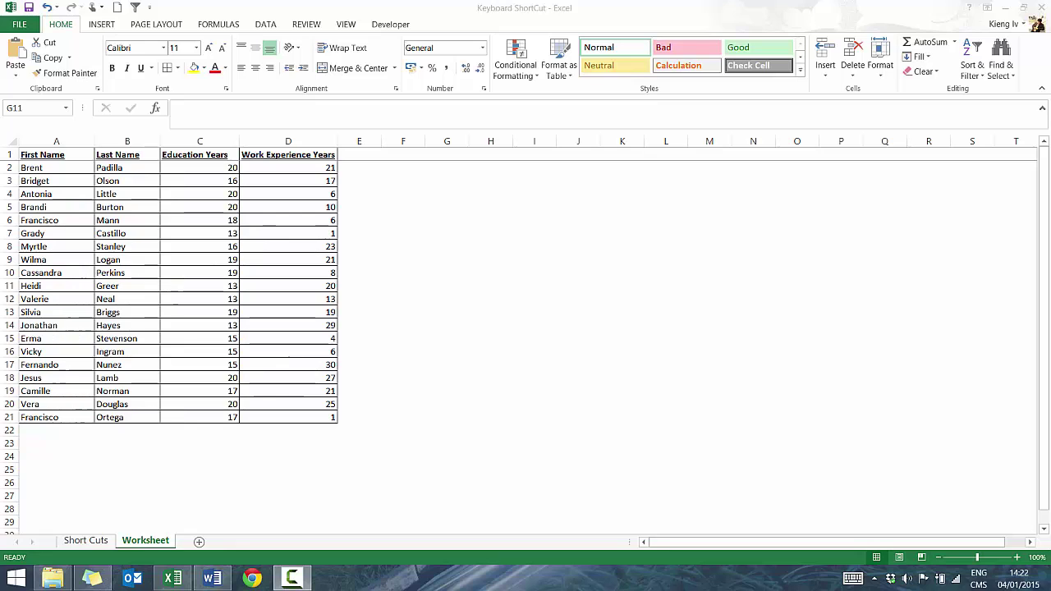
Review the list of activities and shortcuts on the Short Cuts sheet and return to the Worksheet sheet.
click(96, 543)
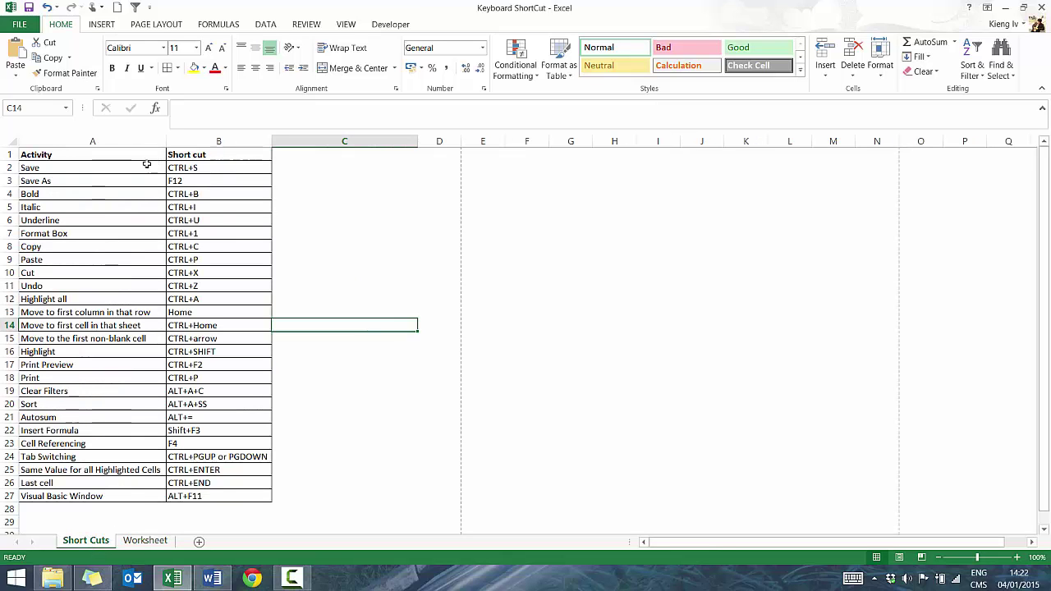
click(141, 154)
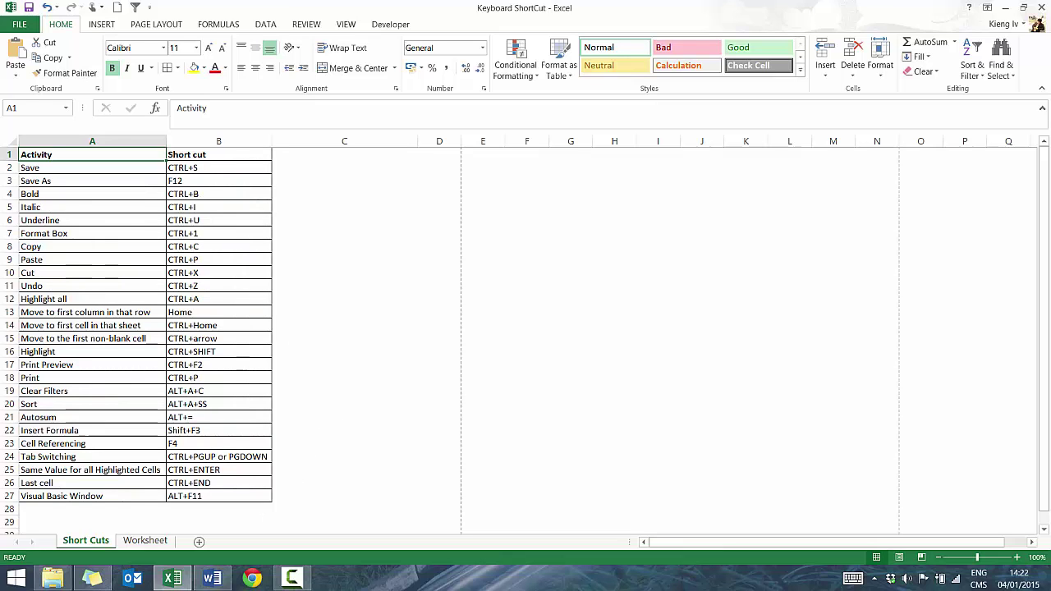
click(149, 542)
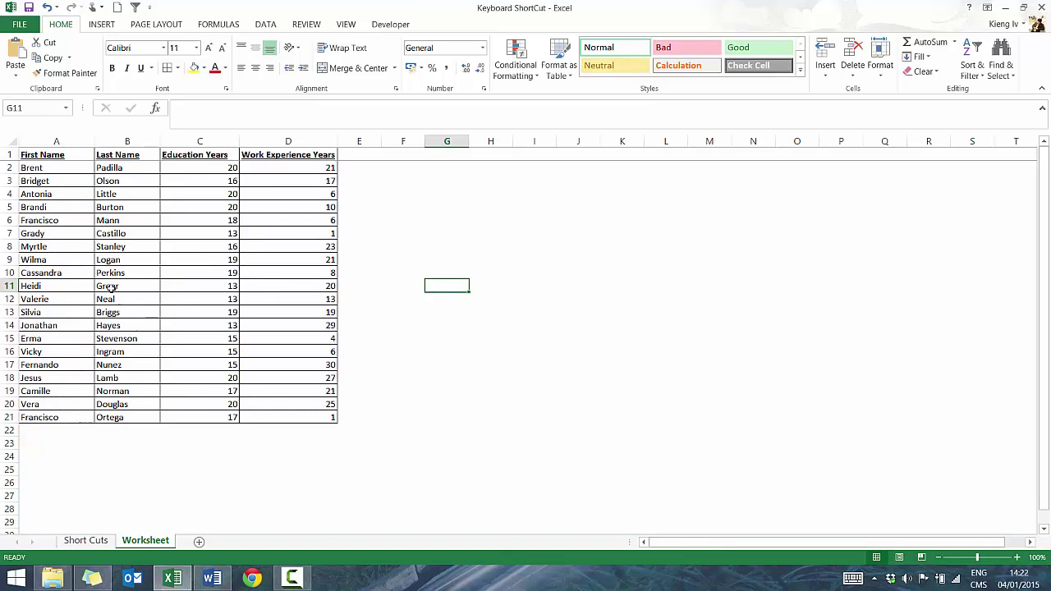
Remove the bold and underline formatting from the header cells A1:D1.
drag(67, 155, 281, 153)
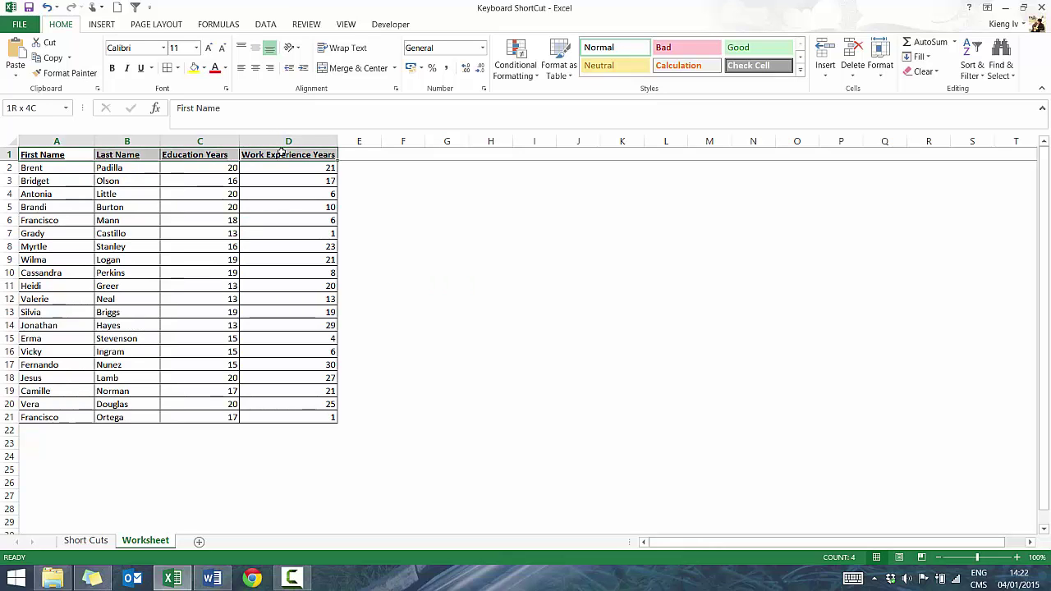
key(ctrl+b)
key(ctrl+u)
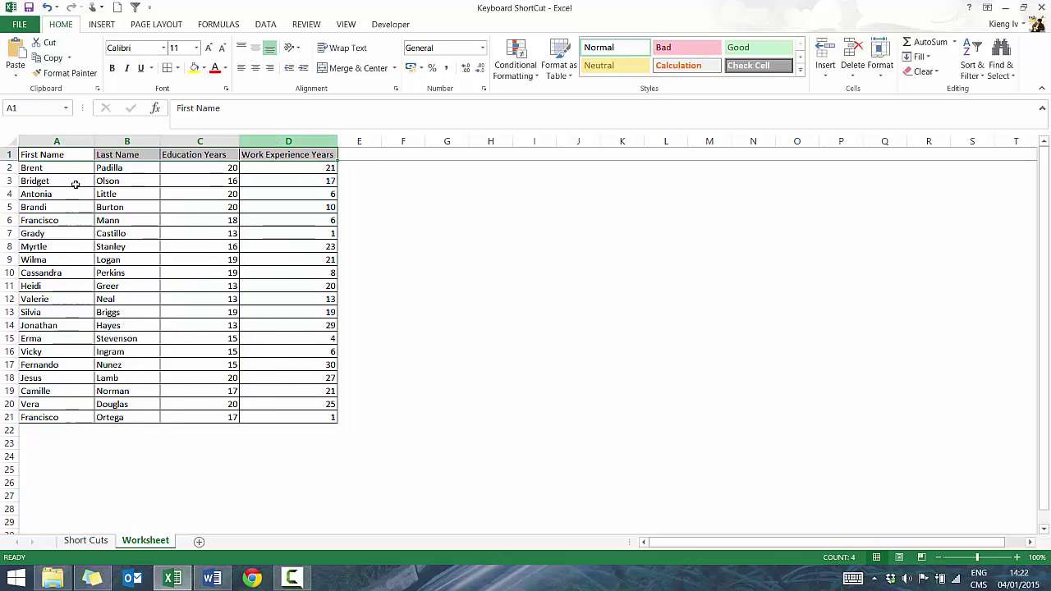
click(74, 159)
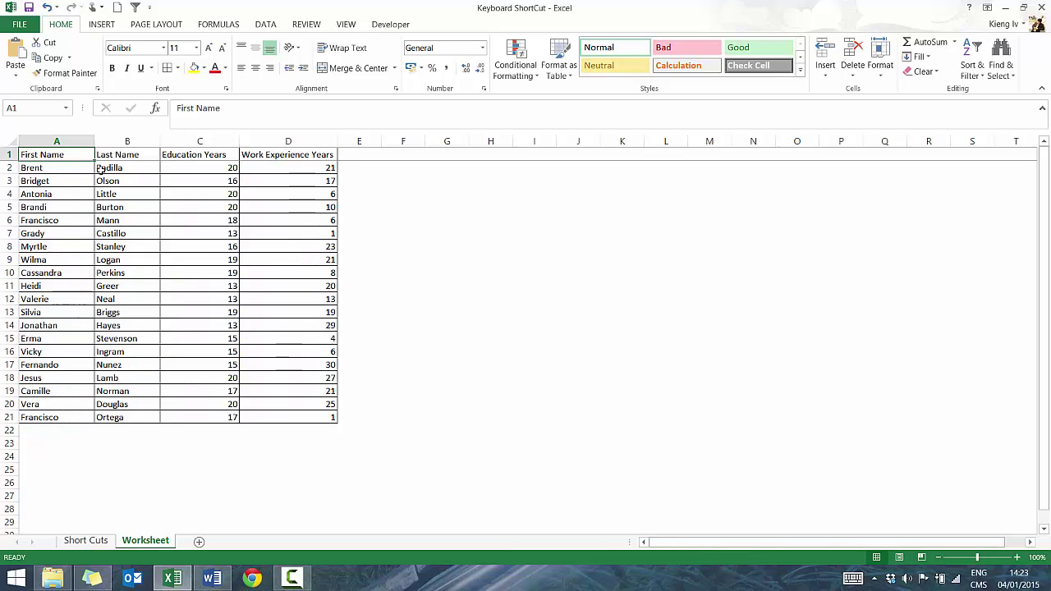
Bring up the Save As dialog for the workbook and close it without saving.
click(58, 132)
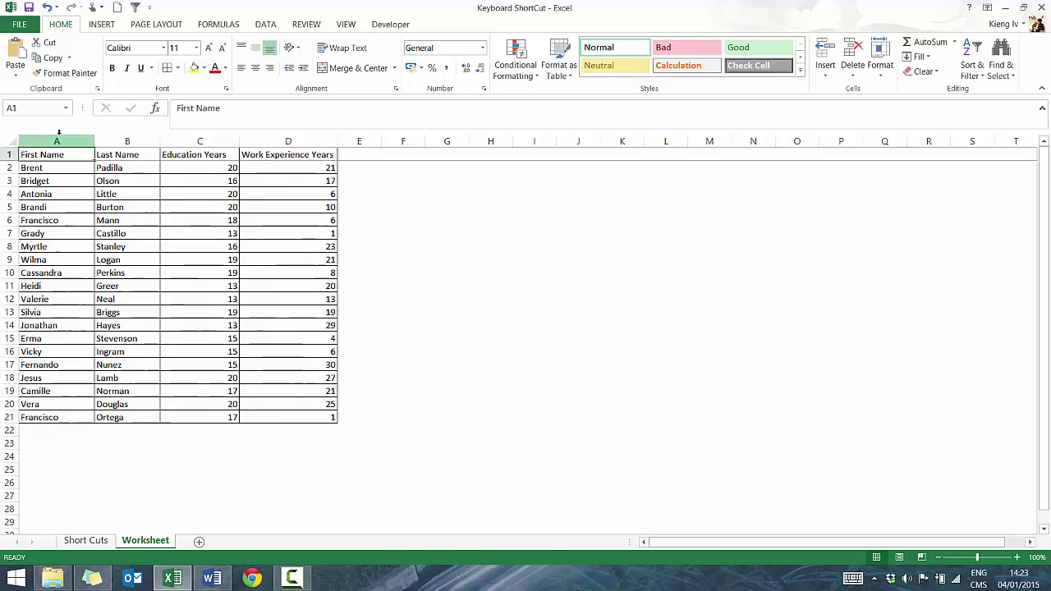
key(F12)
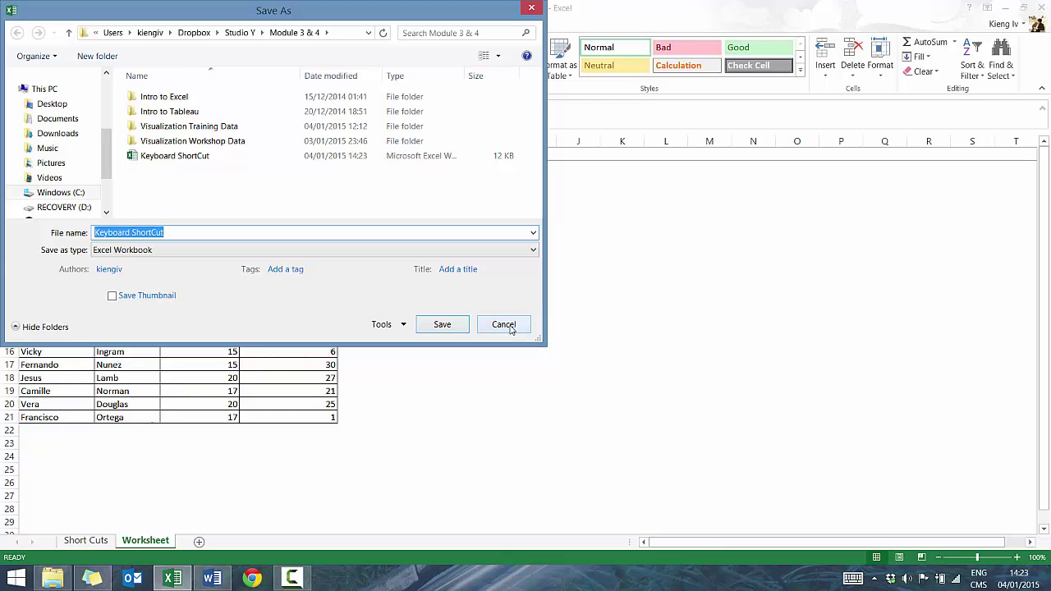
click(510, 327)
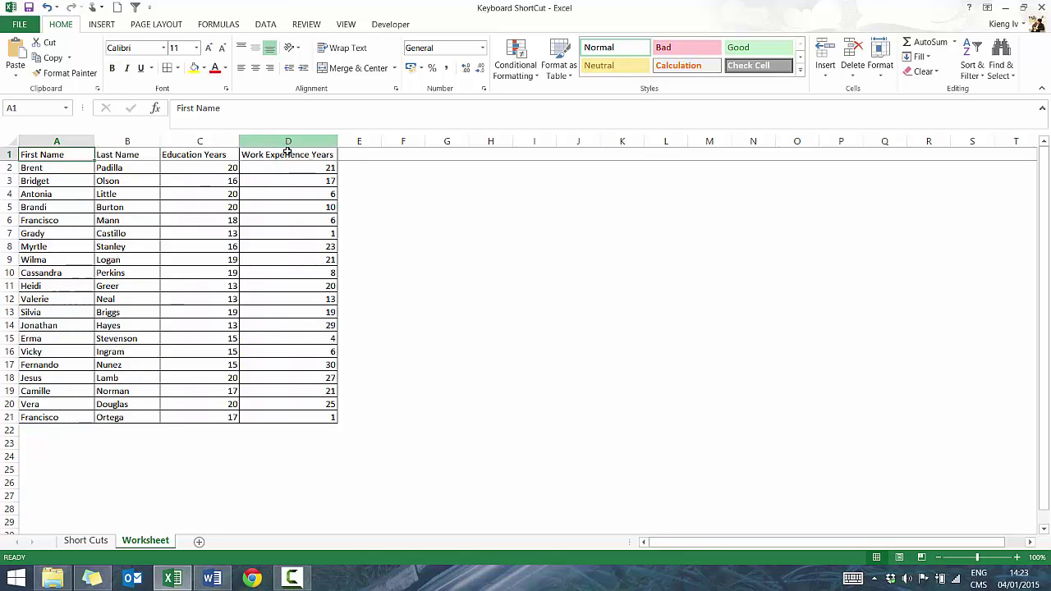
Try bold and italic on the header cells A1:D1, removing each format again.
drag(287, 154, 32, 148)
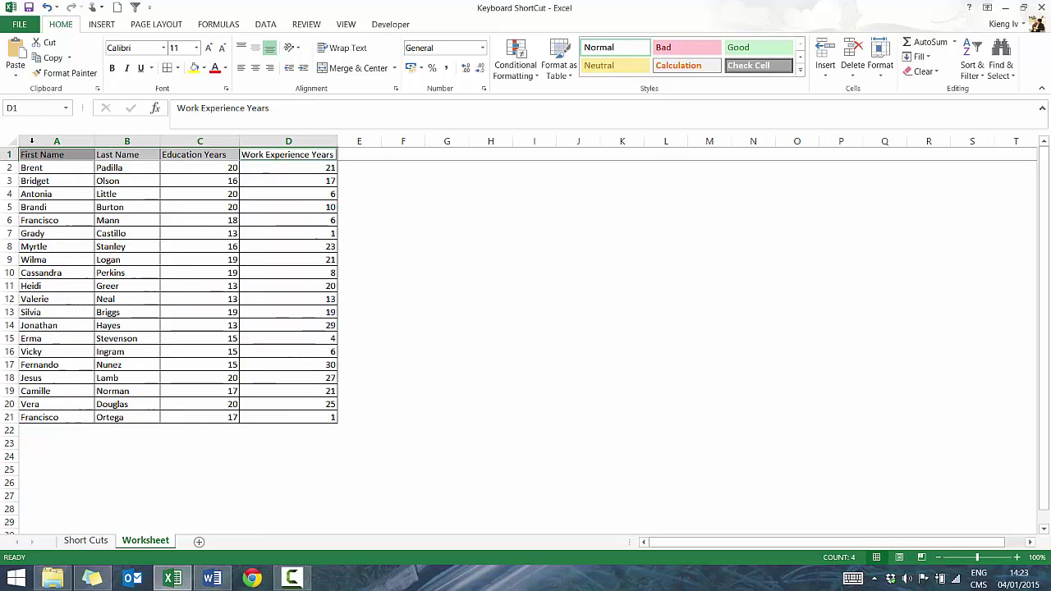
click(113, 69)
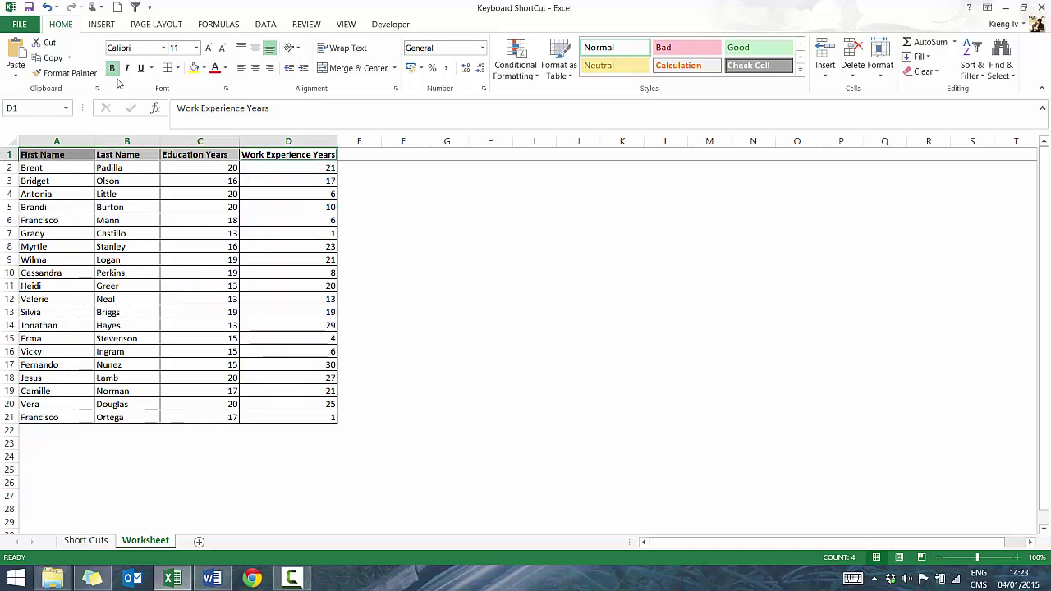
key(ctrl+b)
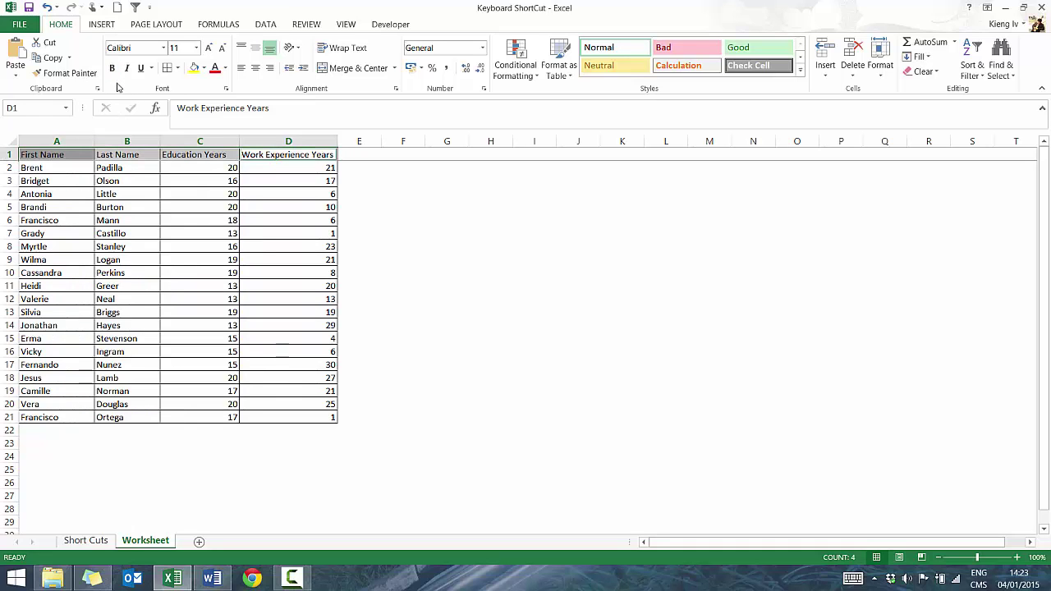
key(ctrl+i)
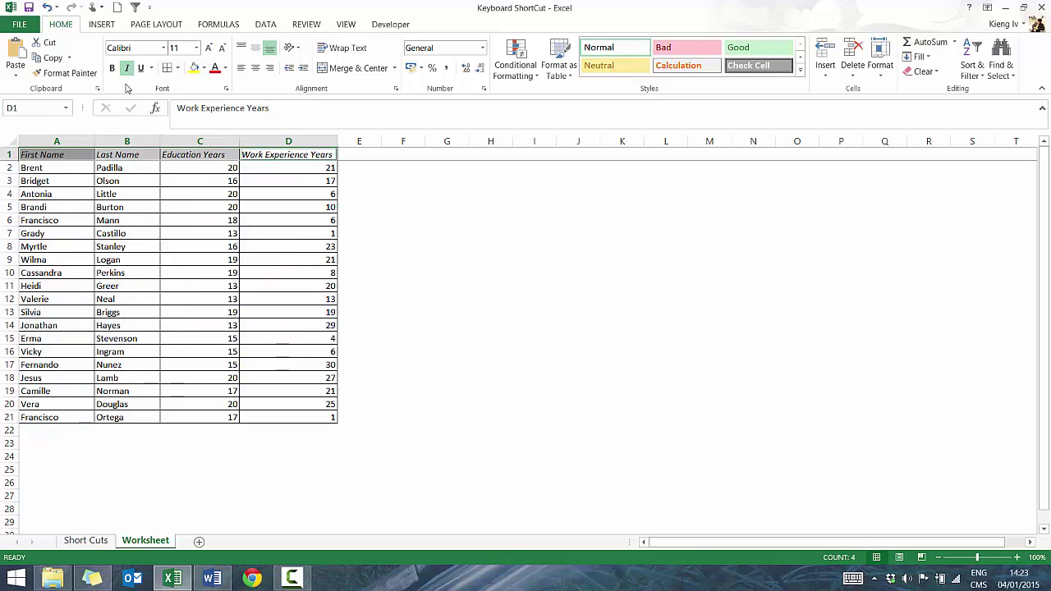
click(127, 72)
click(128, 72)
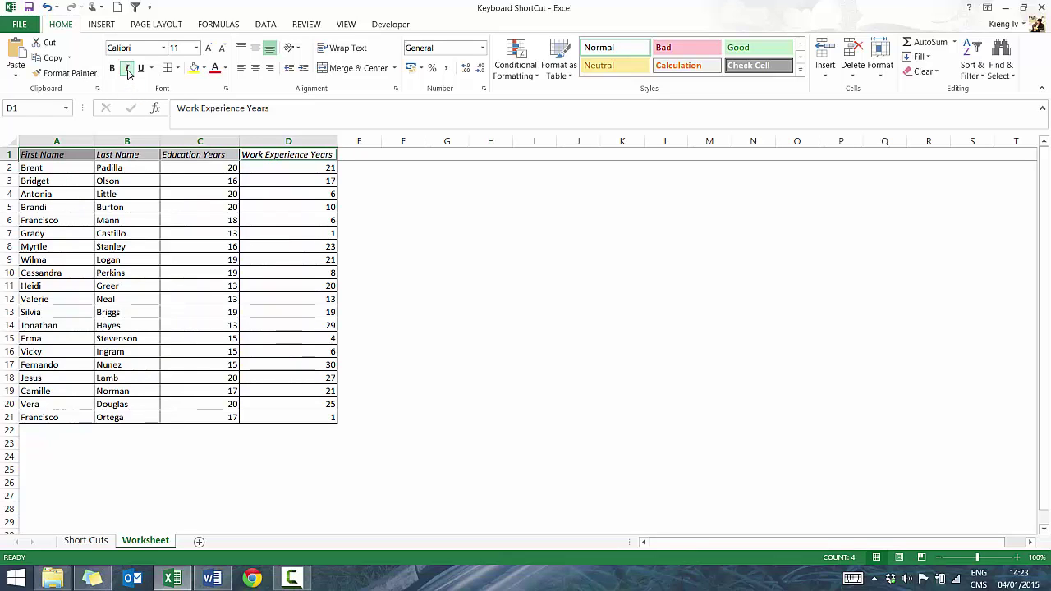
click(127, 72)
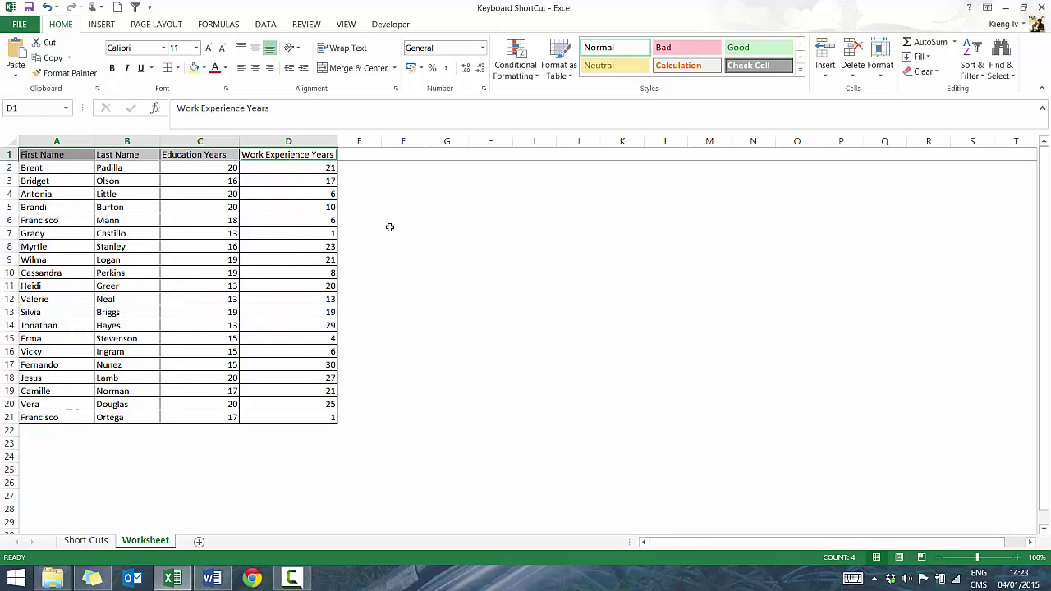
Underline the header cells A1:D1.
key(ctrl+u)
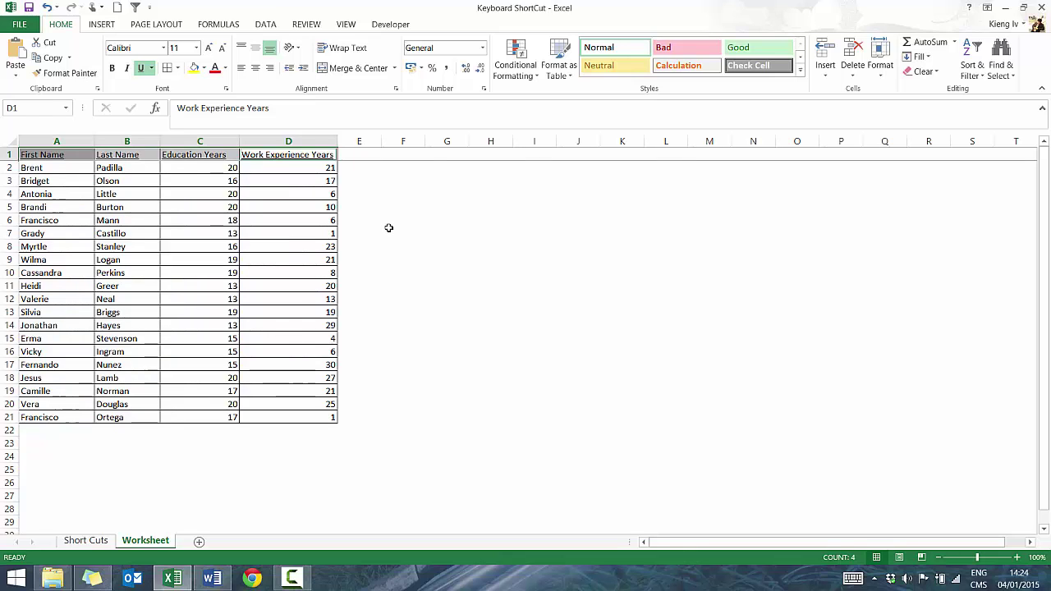
key(ctrl+u)
key(ctrl+u)
Examine the number categories and the alignment, font, border, fill and protection settings in Format Cells for A1, and close it without changes.
click(55, 158)
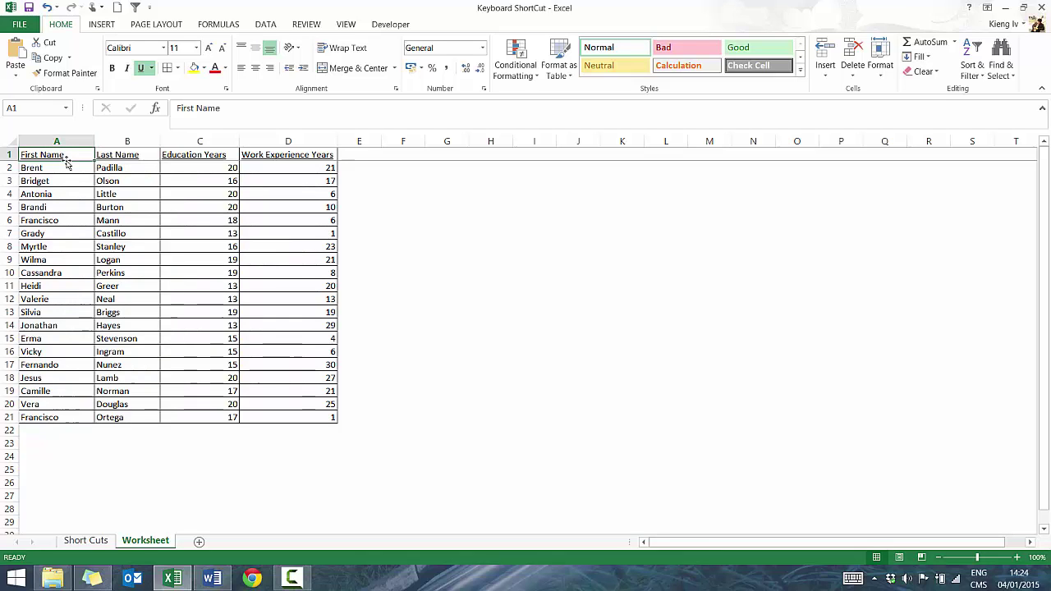
key(ctrl+1)
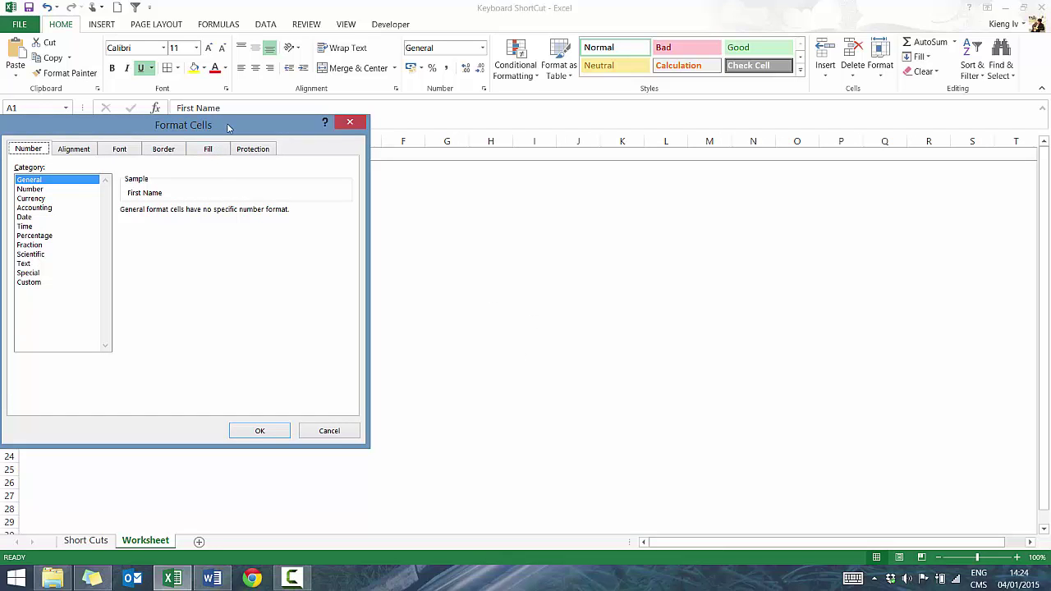
drag(247, 133, 377, 115)
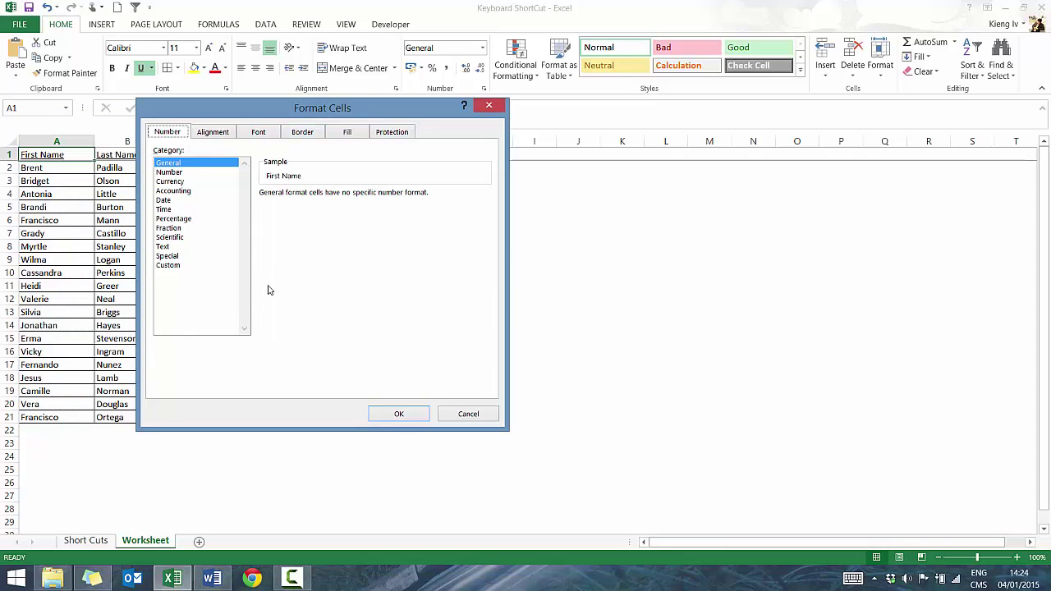
click(201, 174)
click(201, 218)
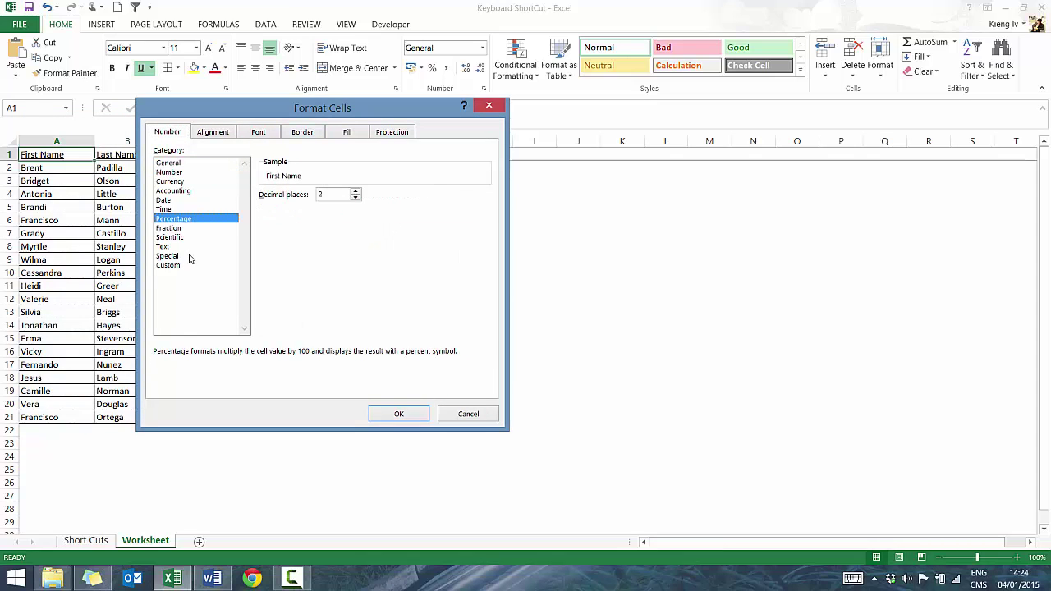
click(194, 247)
click(190, 164)
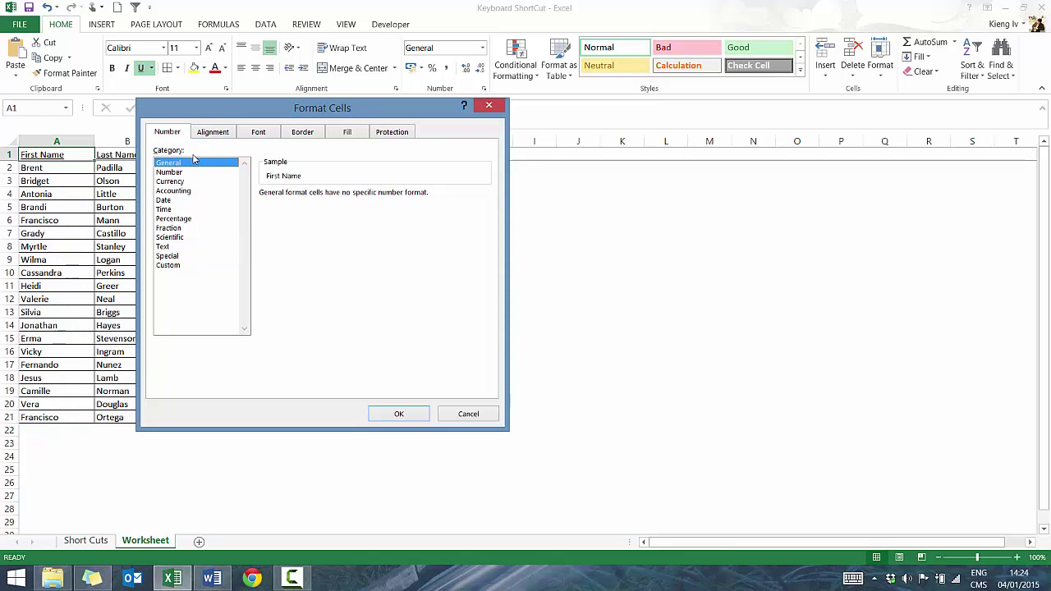
click(217, 131)
click(252, 133)
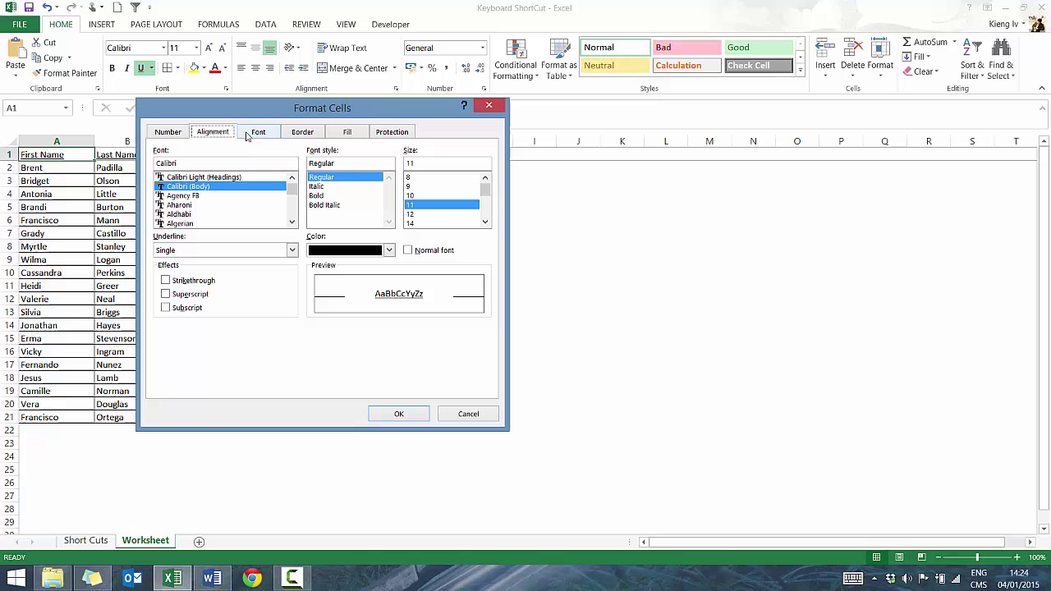
click(310, 133)
click(347, 132)
click(401, 133)
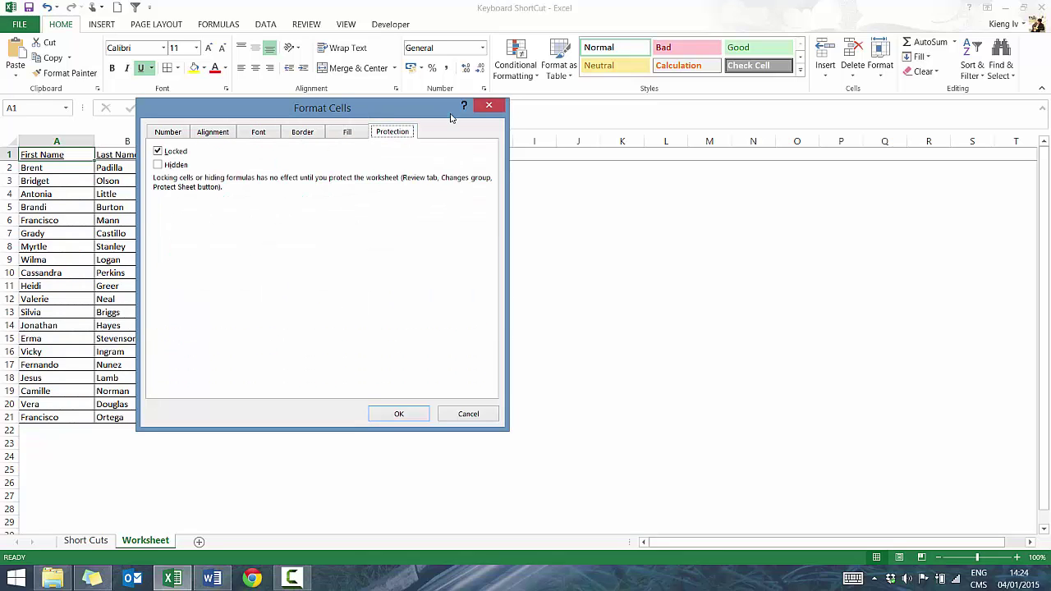
click(499, 110)
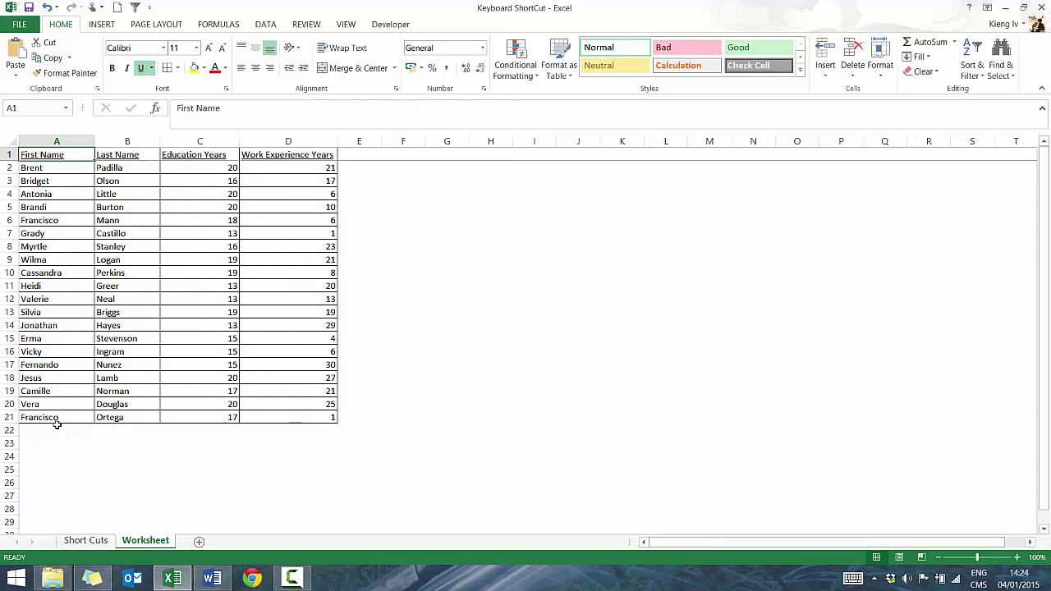
Enter the last name from row 21 manually in cell B22 and erase it again.
drag(56, 418, 306, 413)
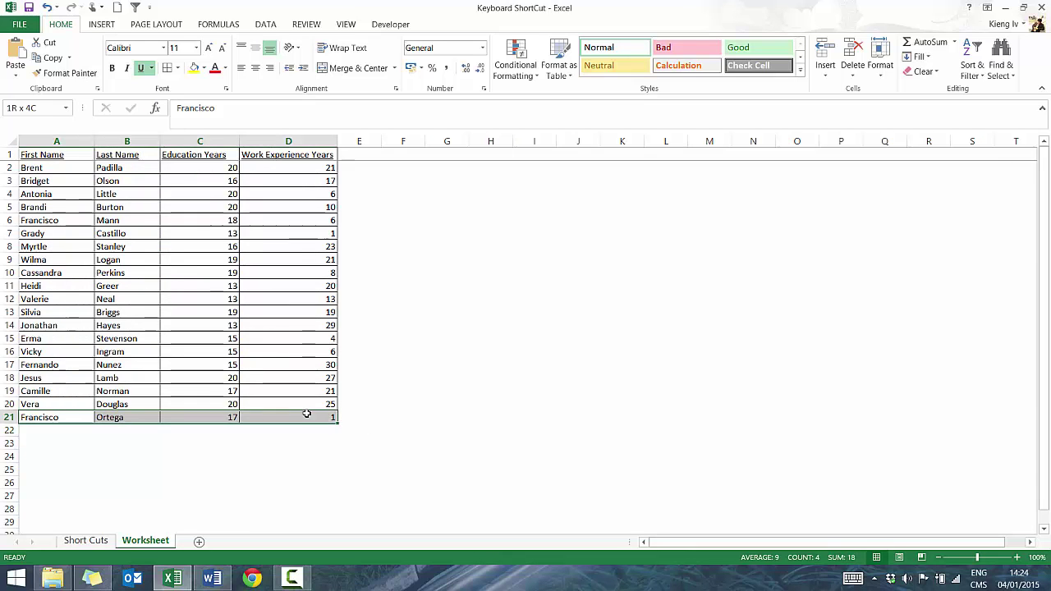
click(37, 420)
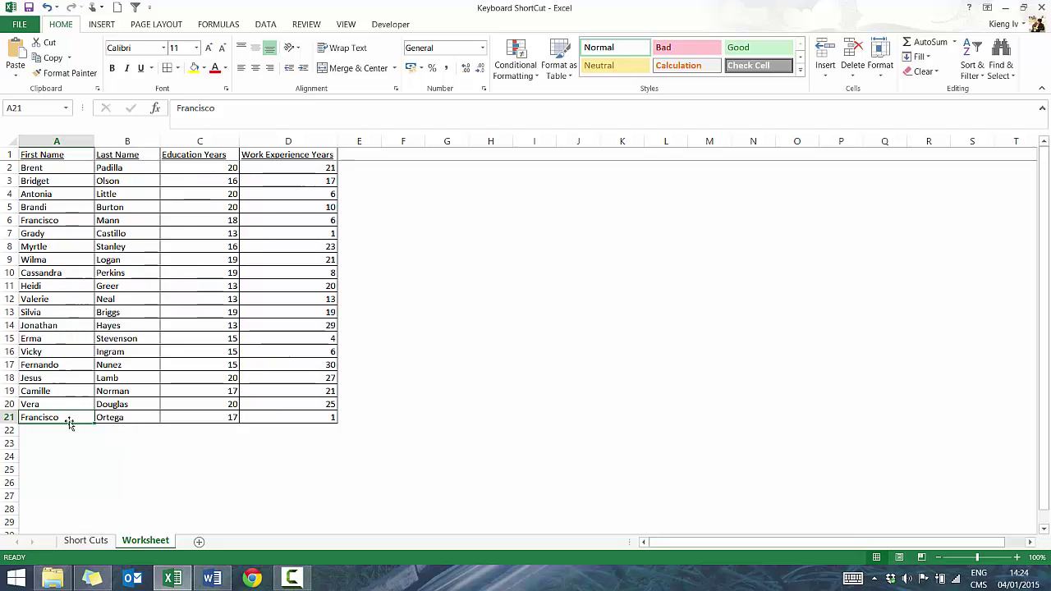
click(111, 417)
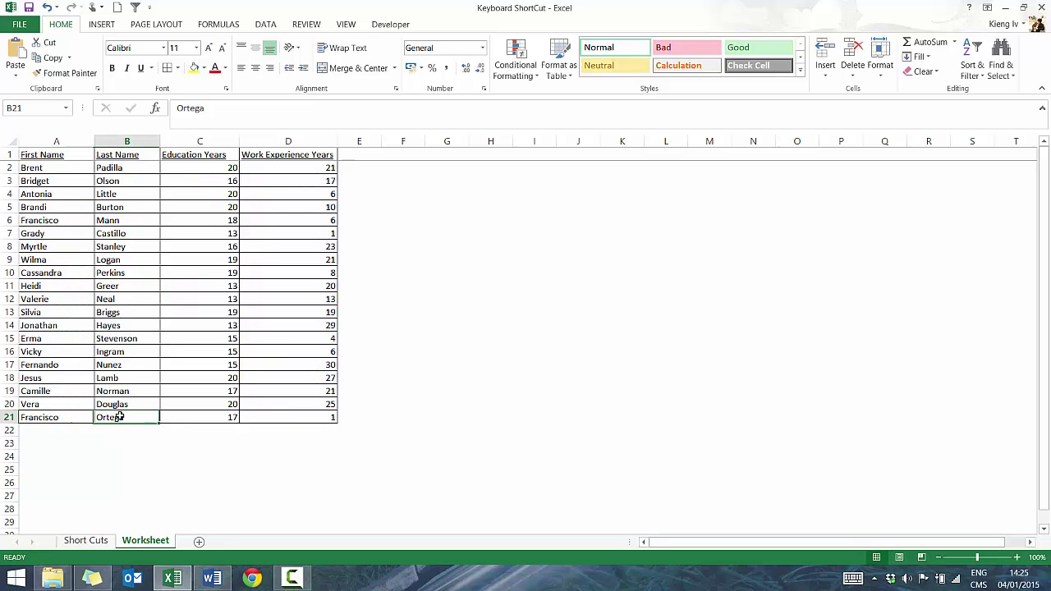
click(131, 431)
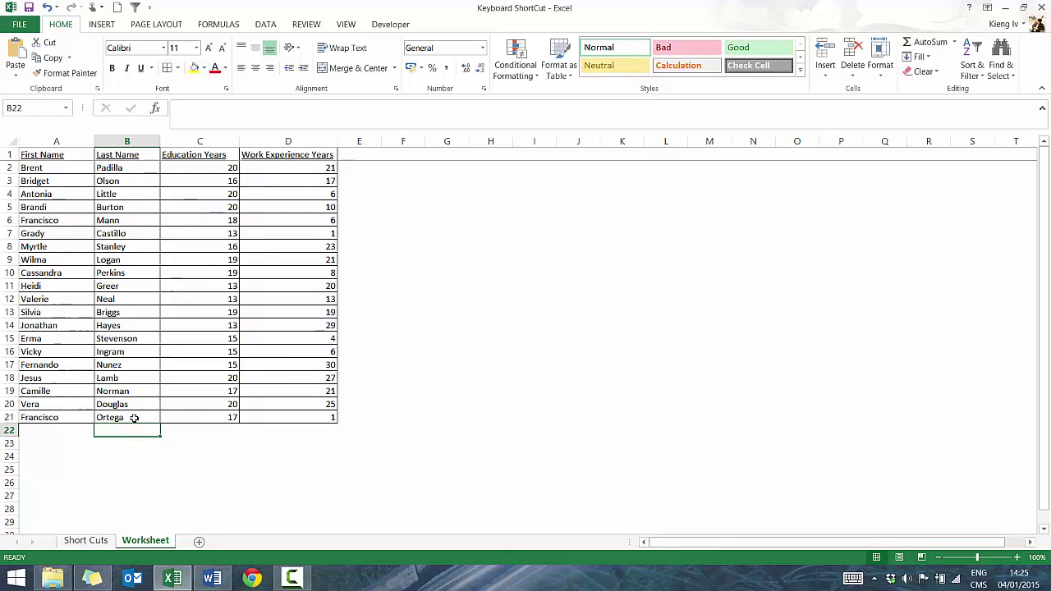
text(Or)
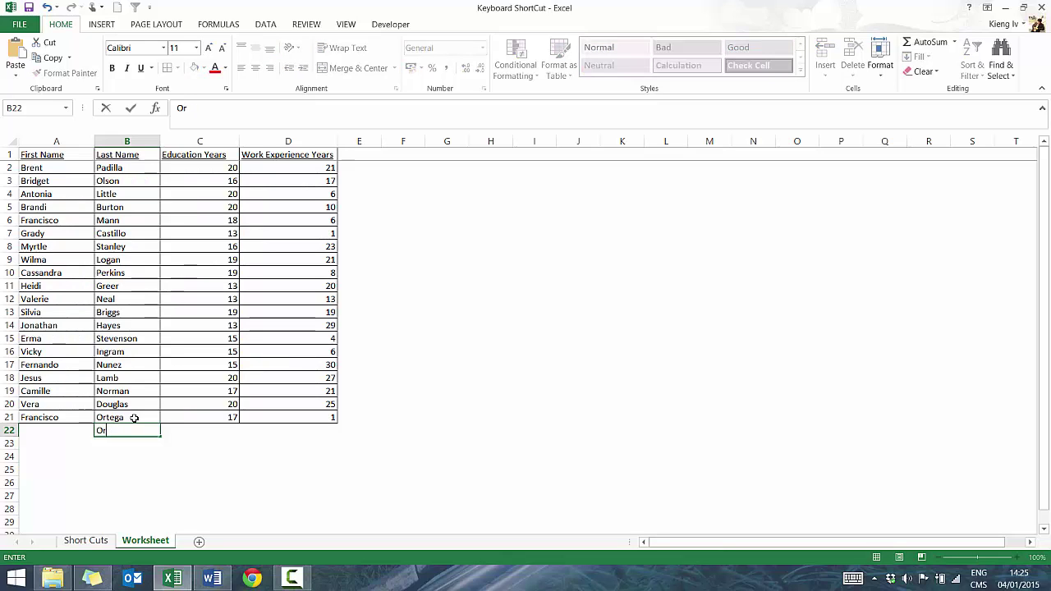
text(tega)
key(BackSpace)
key(BackSpace)
key(BackSpace)
key(BackSpace)
key(BackSpace)
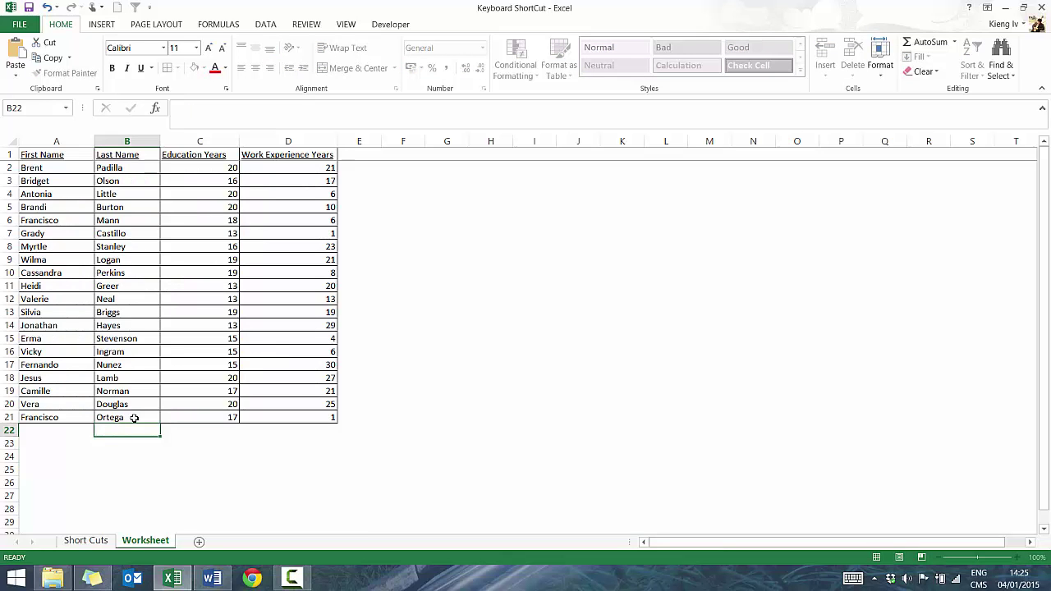
Copy the last name in cell B21 and paste it into cell B22.
click(134, 418)
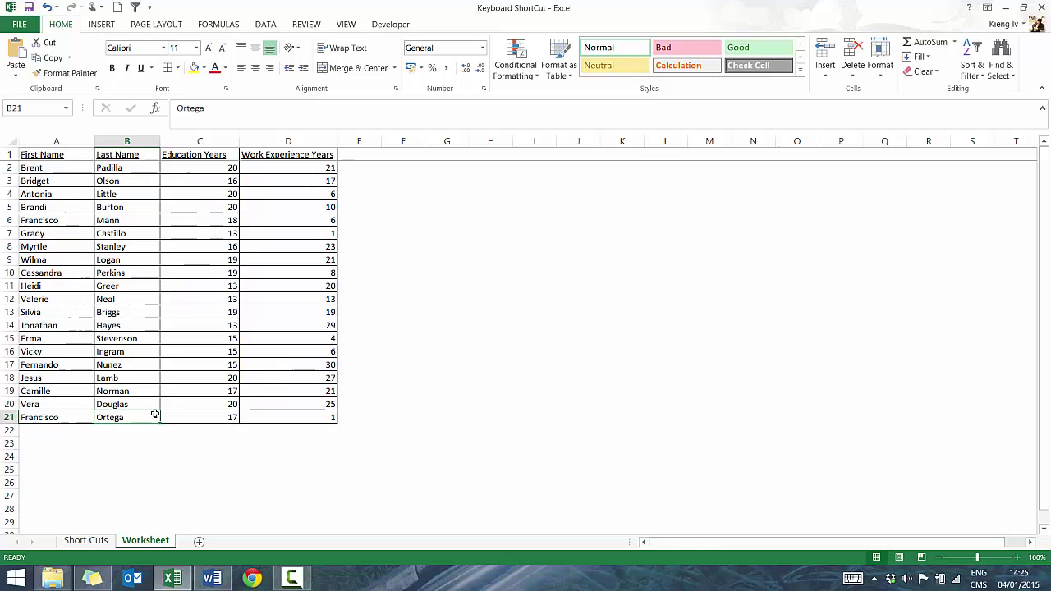
key(ctrl+c)
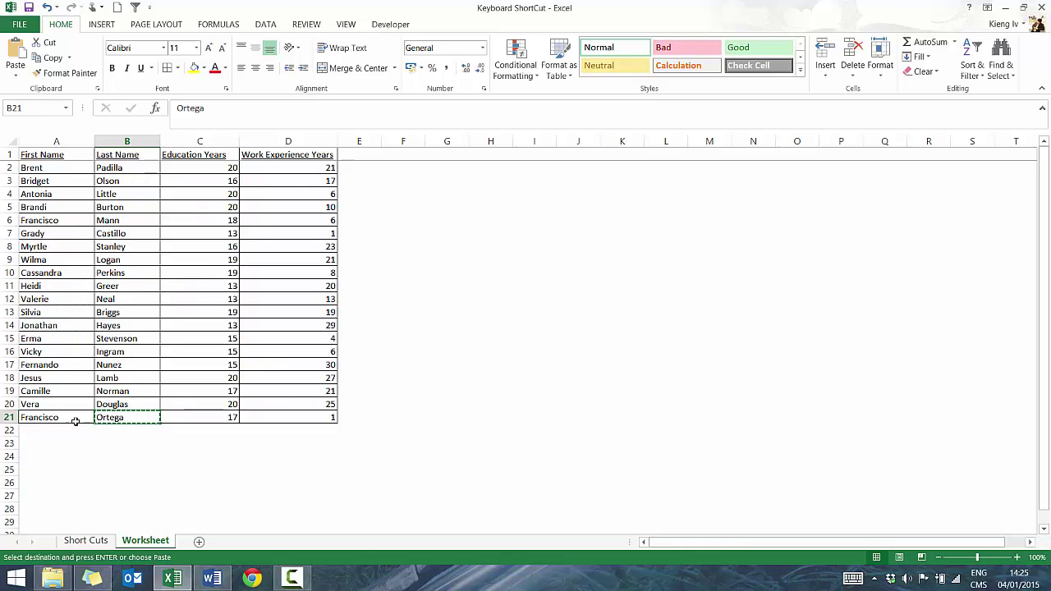
click(120, 429)
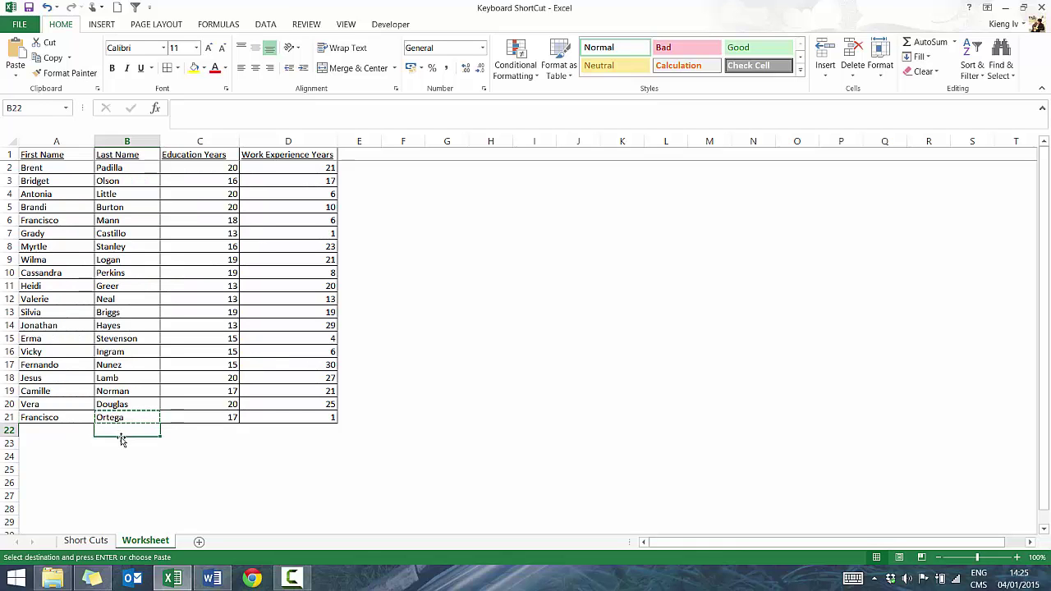
key(ctrl+v)
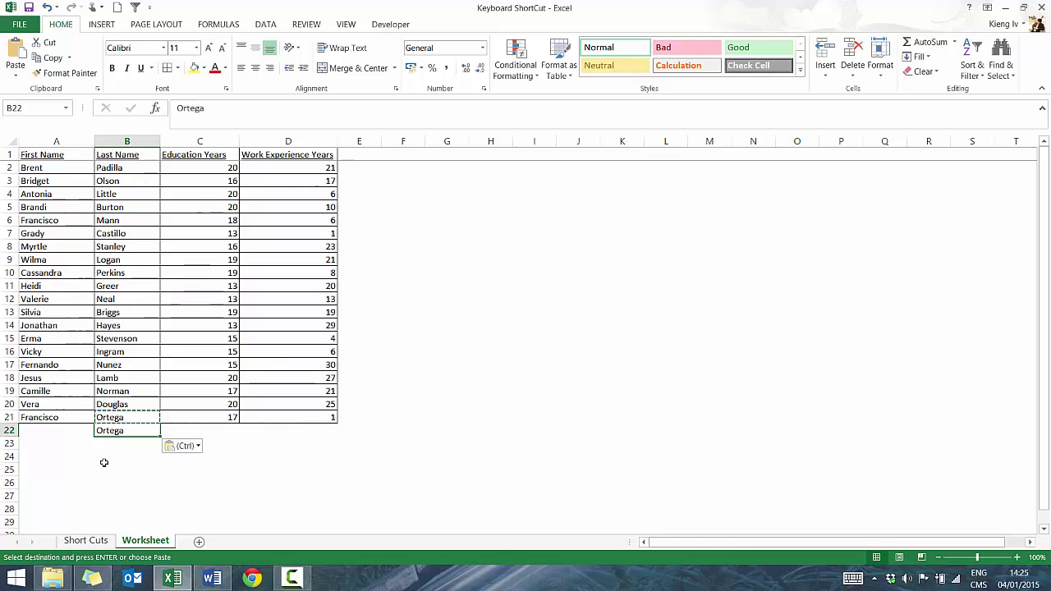
Replace the pasted last name in B22 with 7, undo back to before the paste, and clear the copy marquee on B21.
text(7)
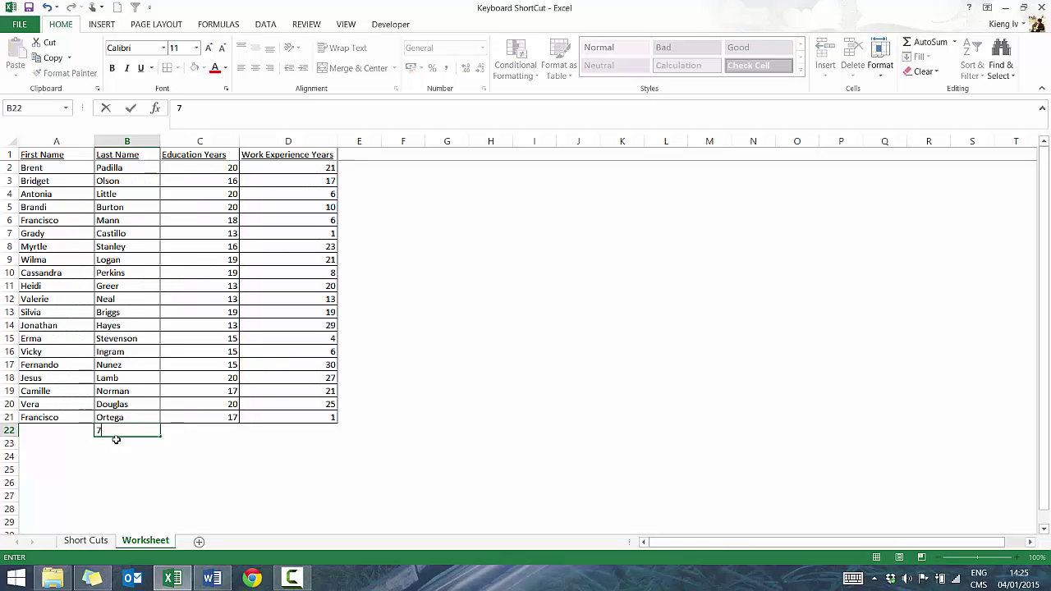
key(Return)
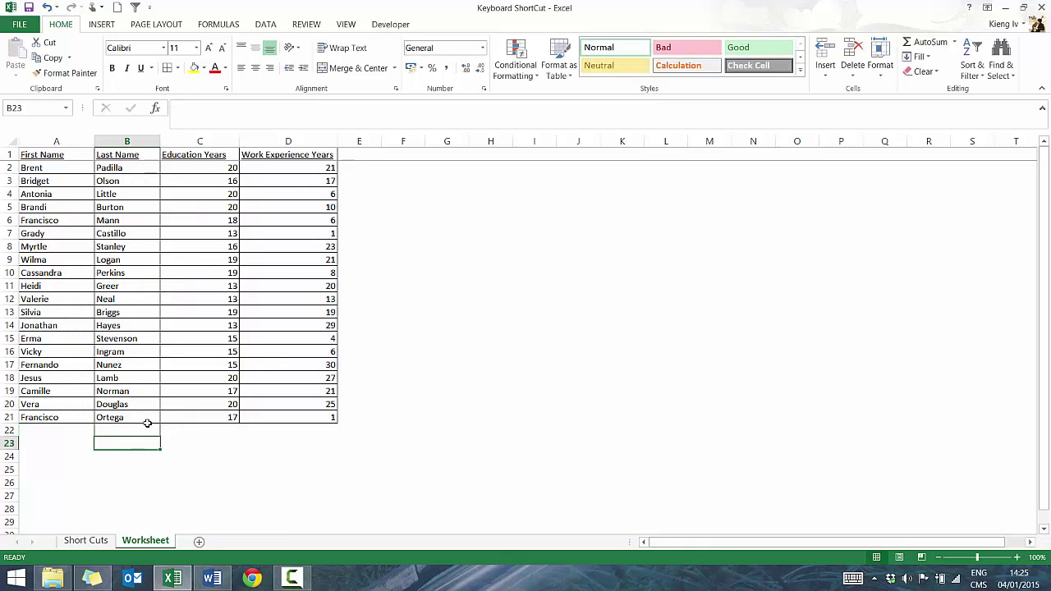
key(ctrl+z)
key(ctrl+z)
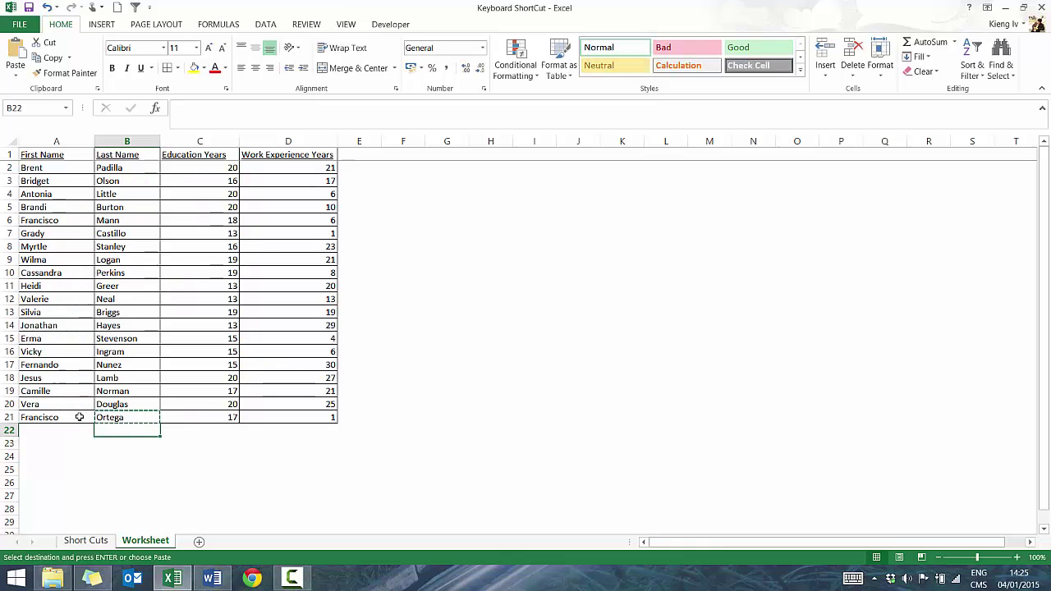
key(Up)
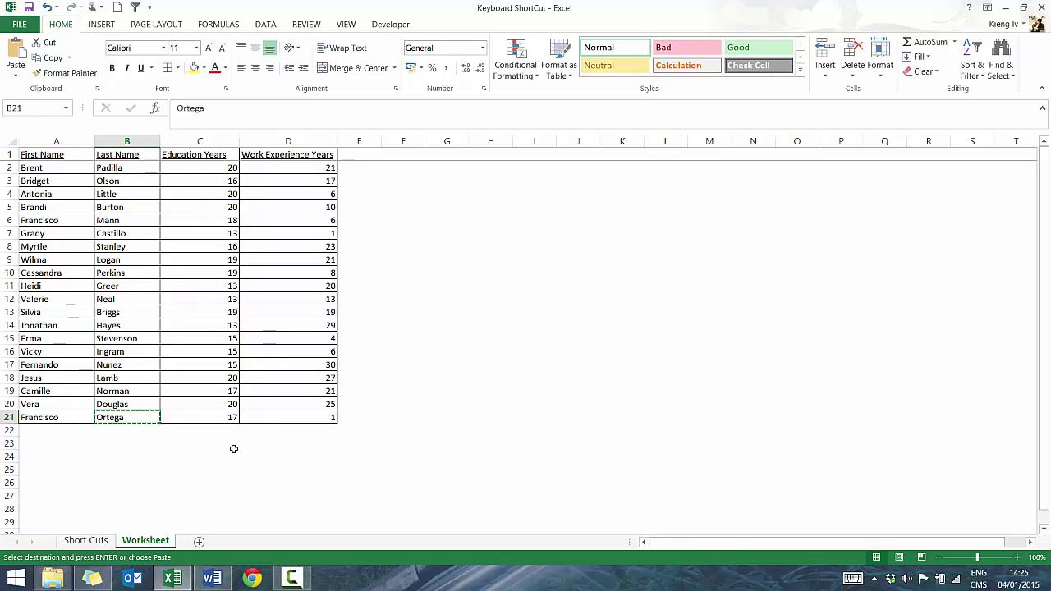
click(135, 429)
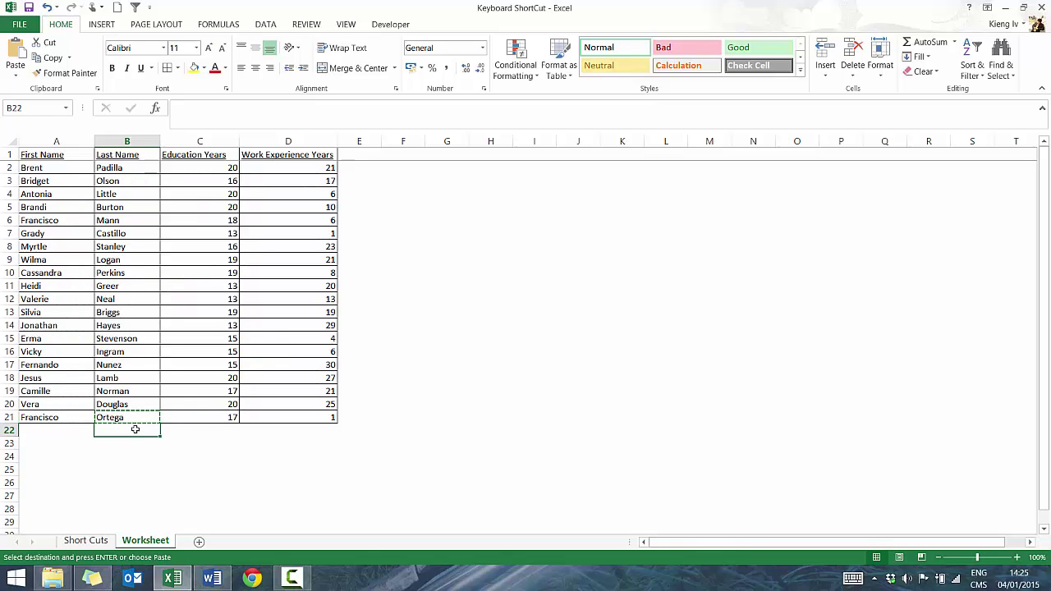
click(141, 416)
key(Escape)
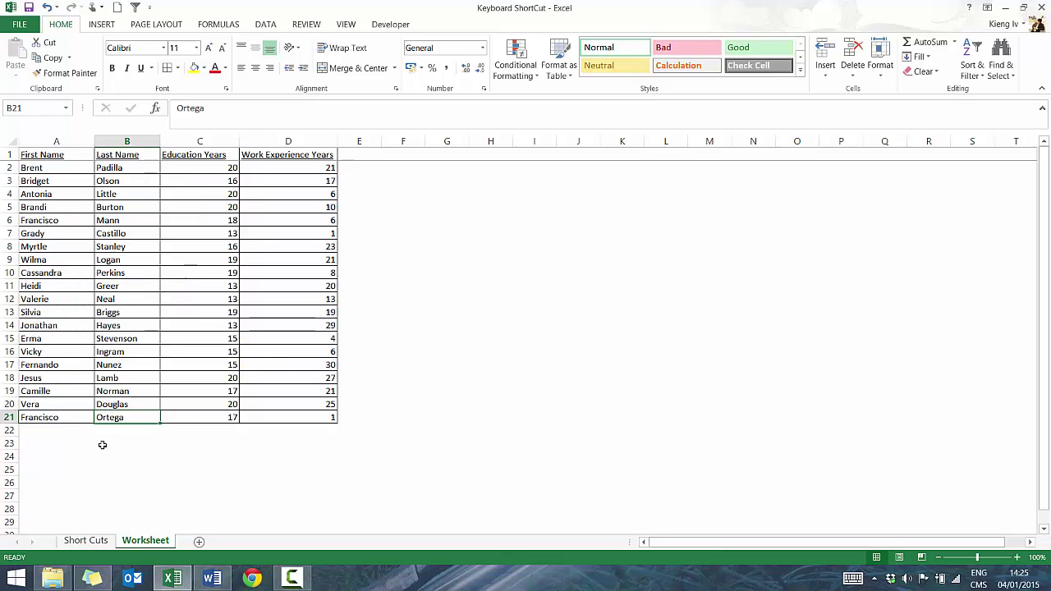
Cut the last name from cell B21 and paste it into cell B22.
key(ctrl+c)
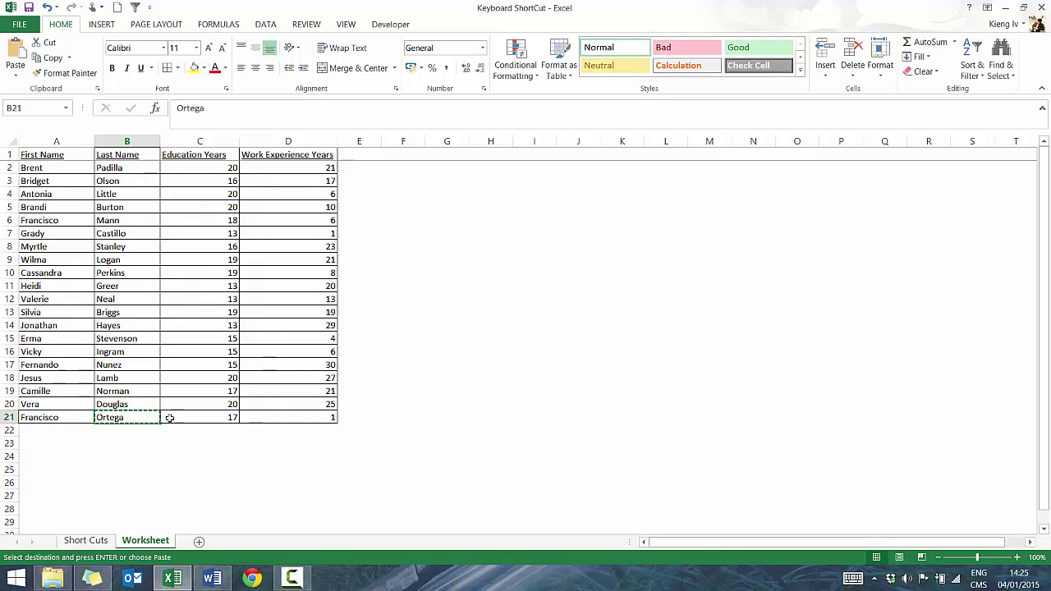
click(111, 431)
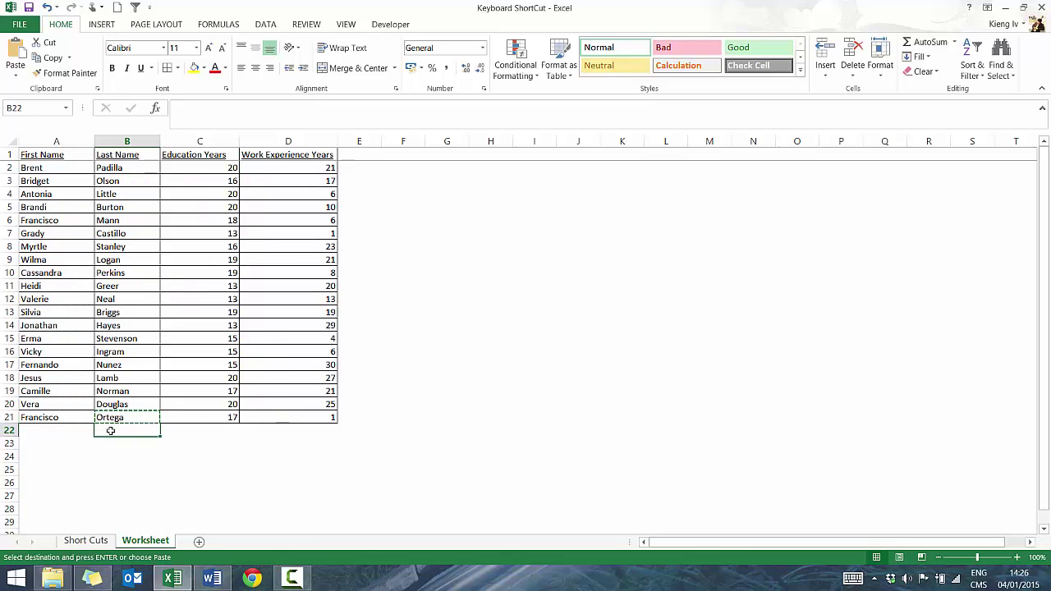
key(ctrl+v)
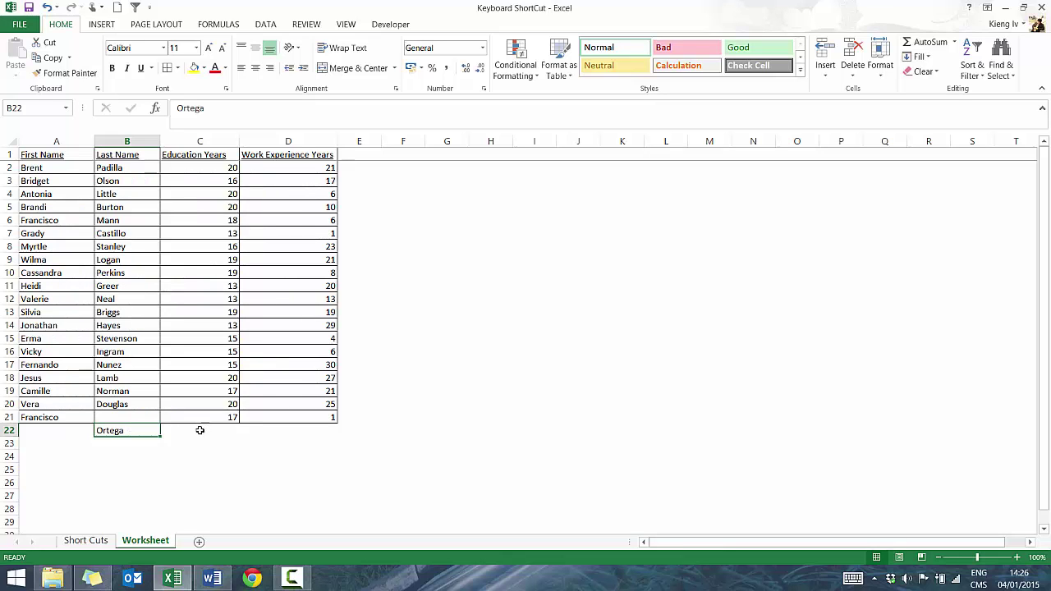
Cut the last name from cell B22 and paste it back into cell B21.
key(ctrl+x)
click(151, 418)
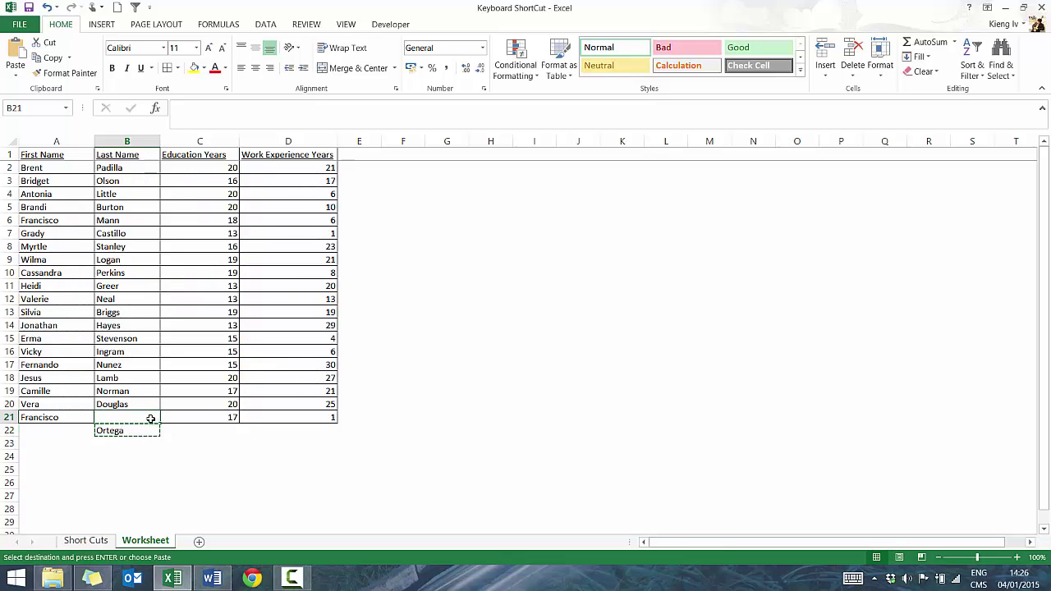
key(ctrl+v)
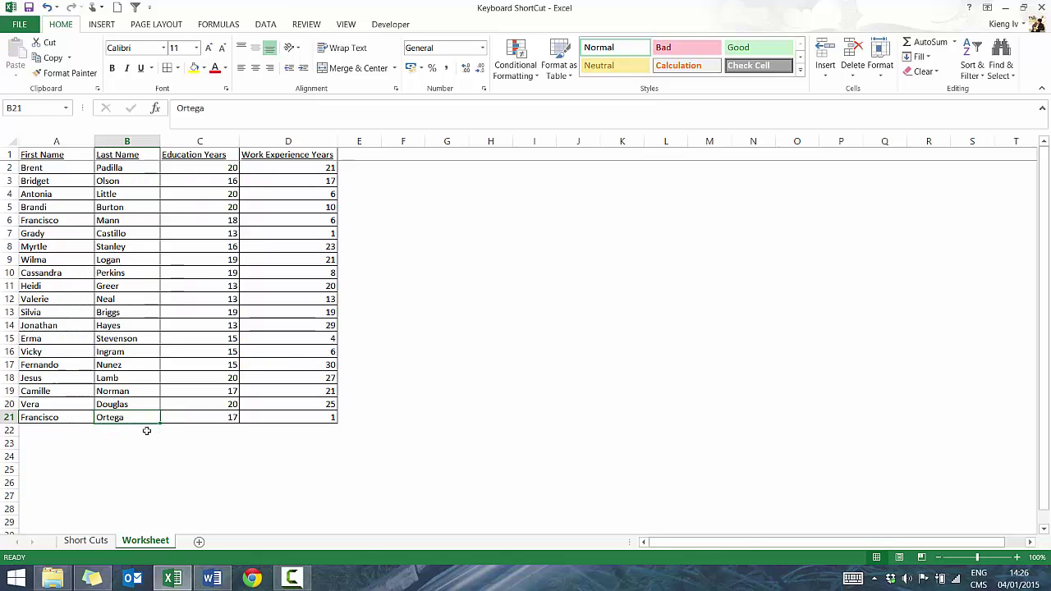
Undo the move back to B21 and mark B22 as cut again with B21 as the destination.
click(148, 431)
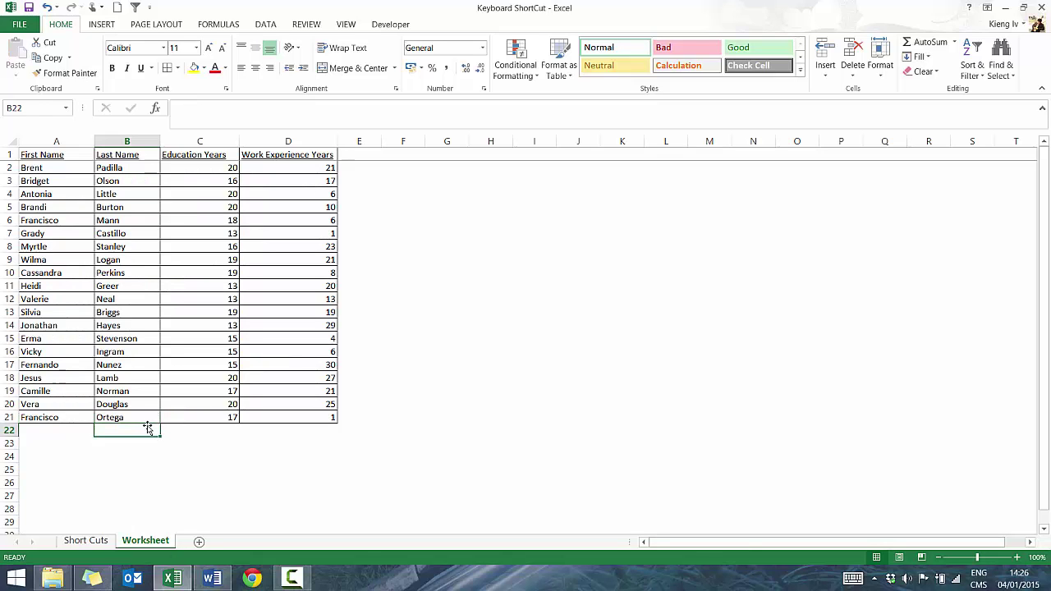
key(ctrl+z)
key(ctrl+x)
click(146, 420)
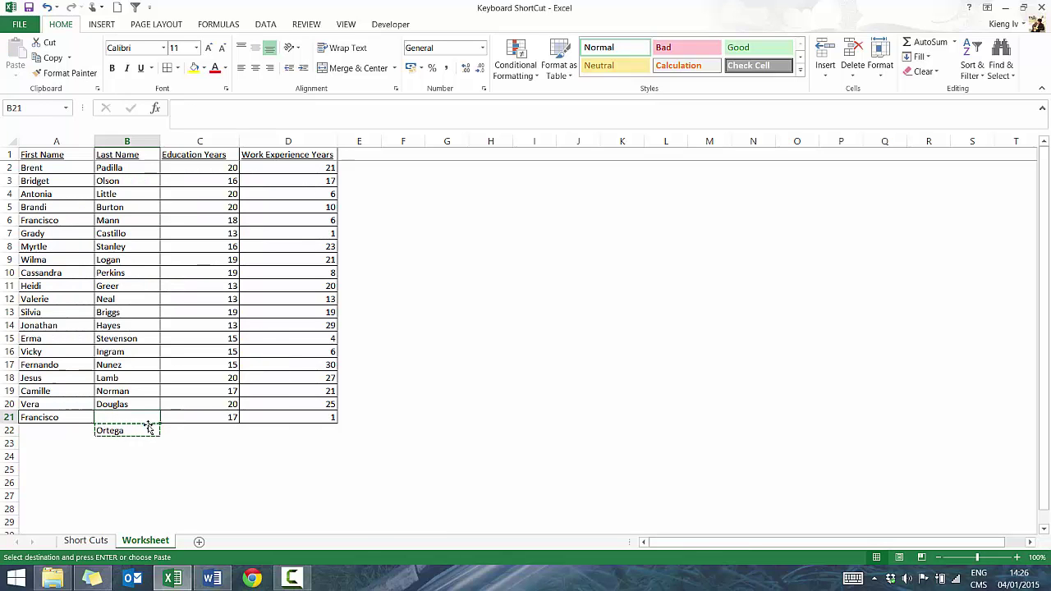
click(184, 441)
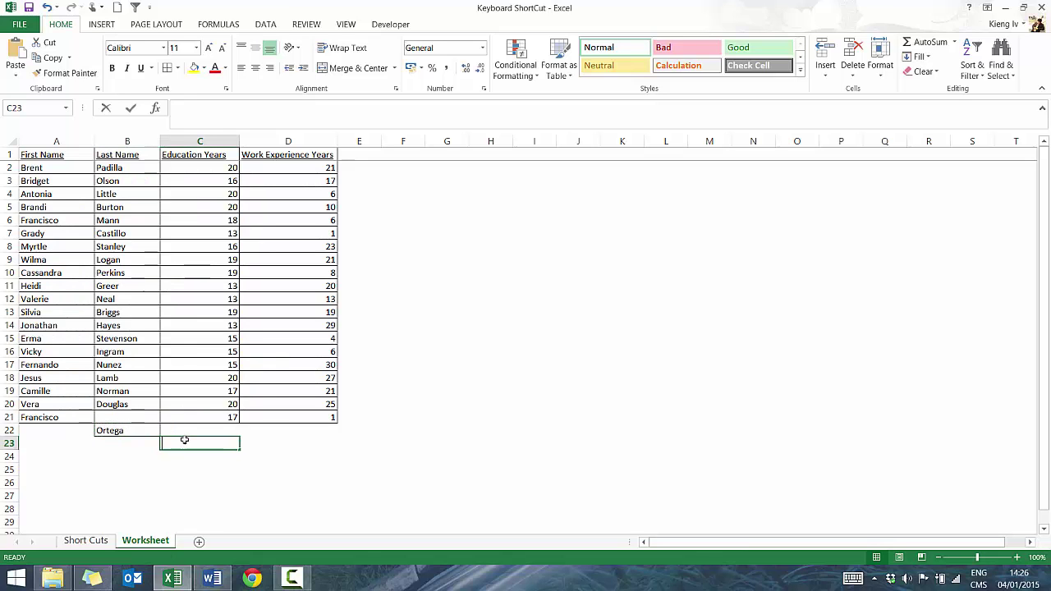
text(d)
key(Escape)
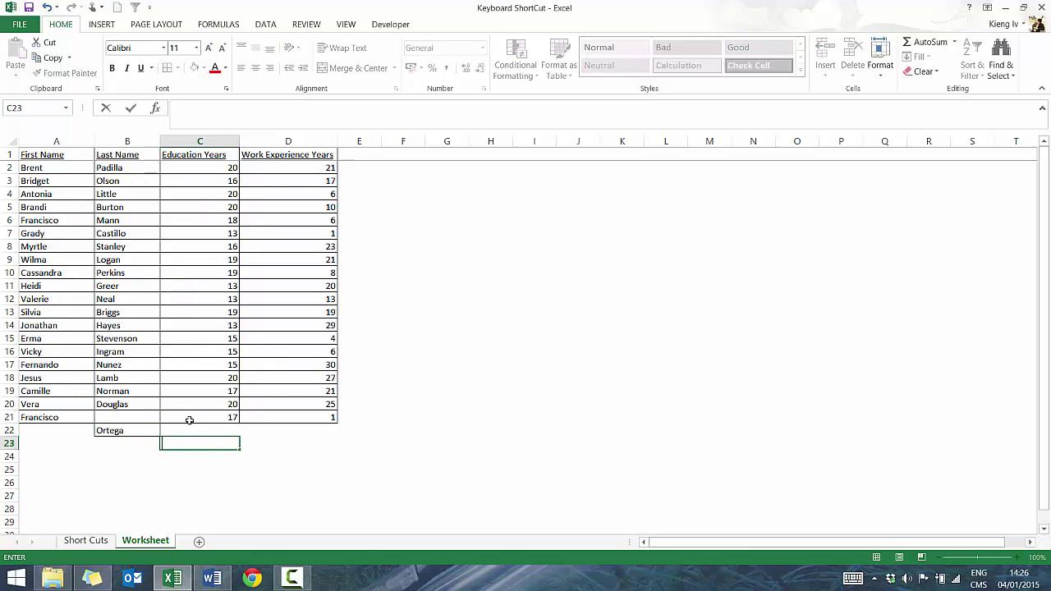
click(192, 417)
click(202, 430)
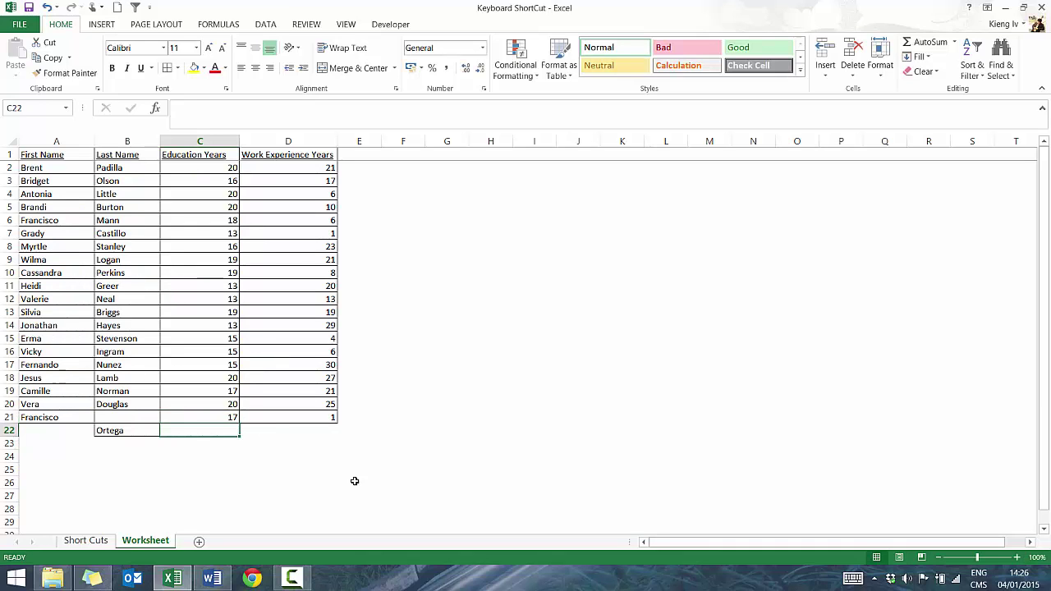
Undo the cut and paste that moved the last name from B21 to B22.
key(Down)
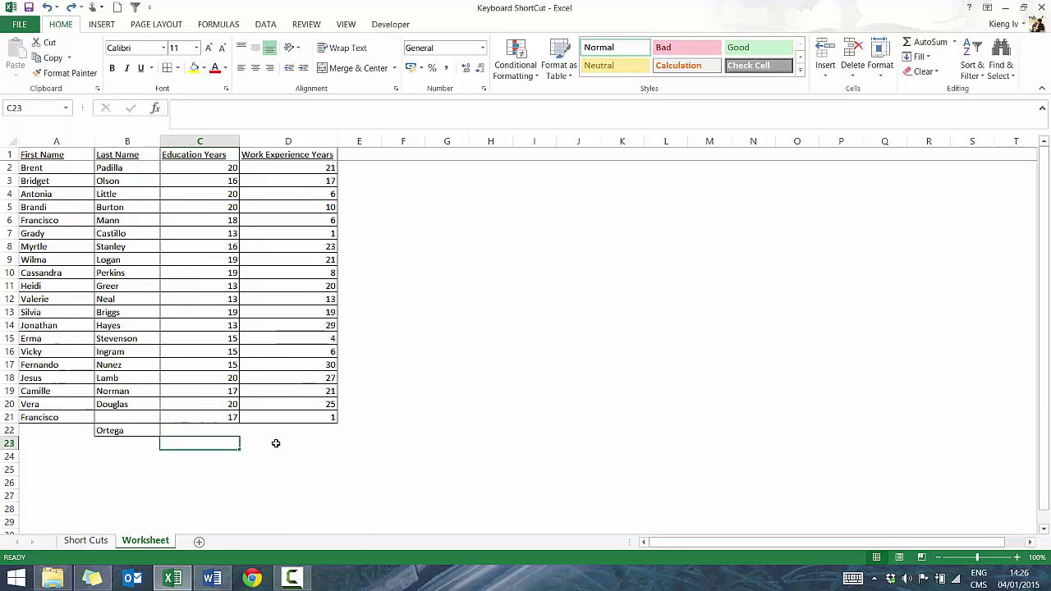
key(Up)
key(Left)
key(ctrl+c)
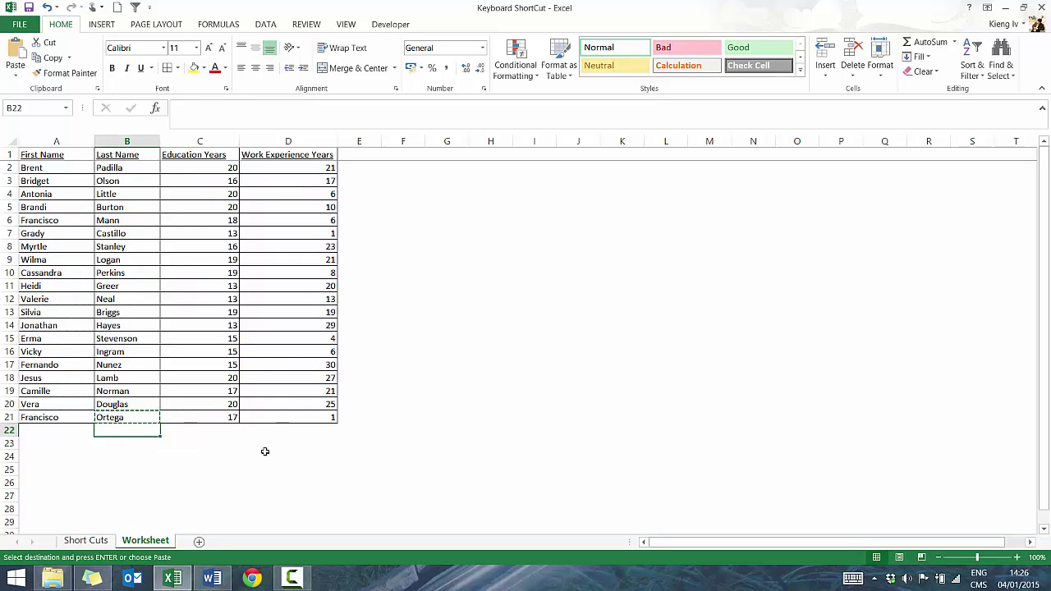
Remove the underline from the header cells A1:D1 and apply it again.
key(ctrl+Up)
key(ctrl+Up)
key(ctrl+Right)
key(ctrl+shift+Left)
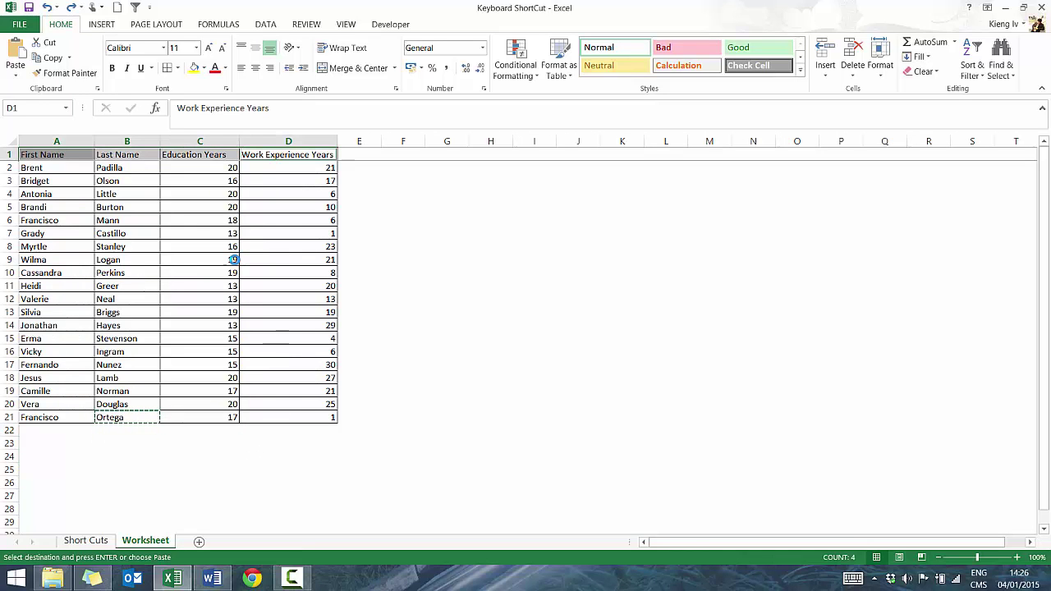
key(ctrl+u)
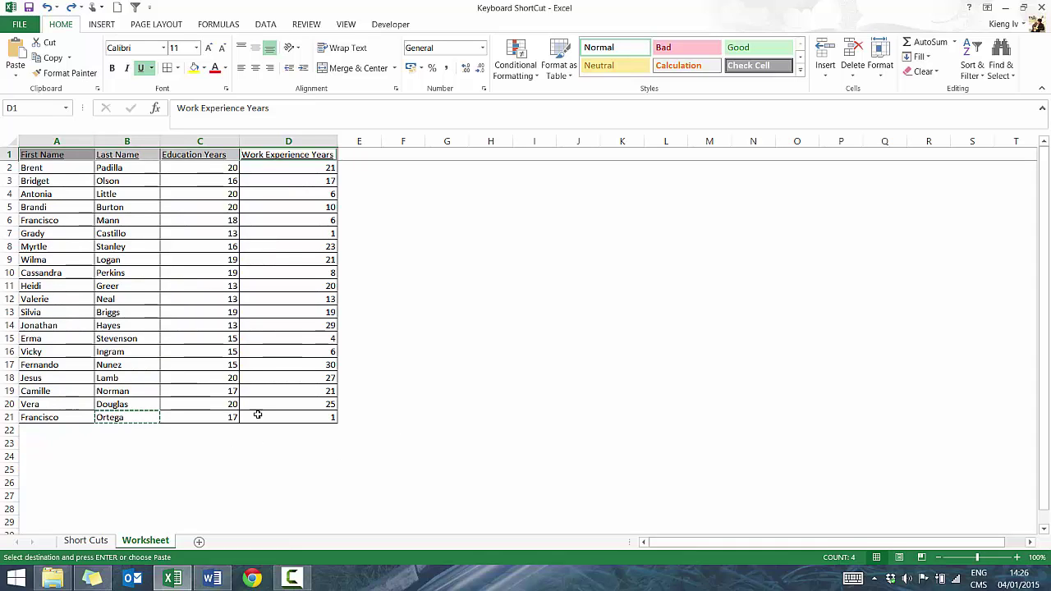
Select the table range A1:D21 manually, then select the entire data region starting from cell C10.
drag(285, 416, 15, 142)
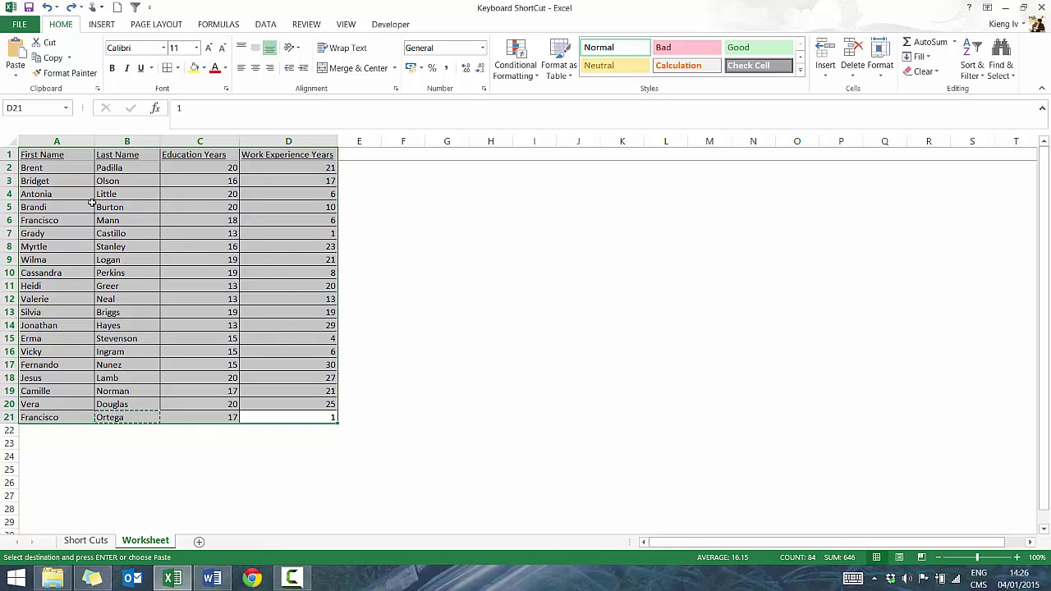
click(204, 269)
key(ctrl+a)
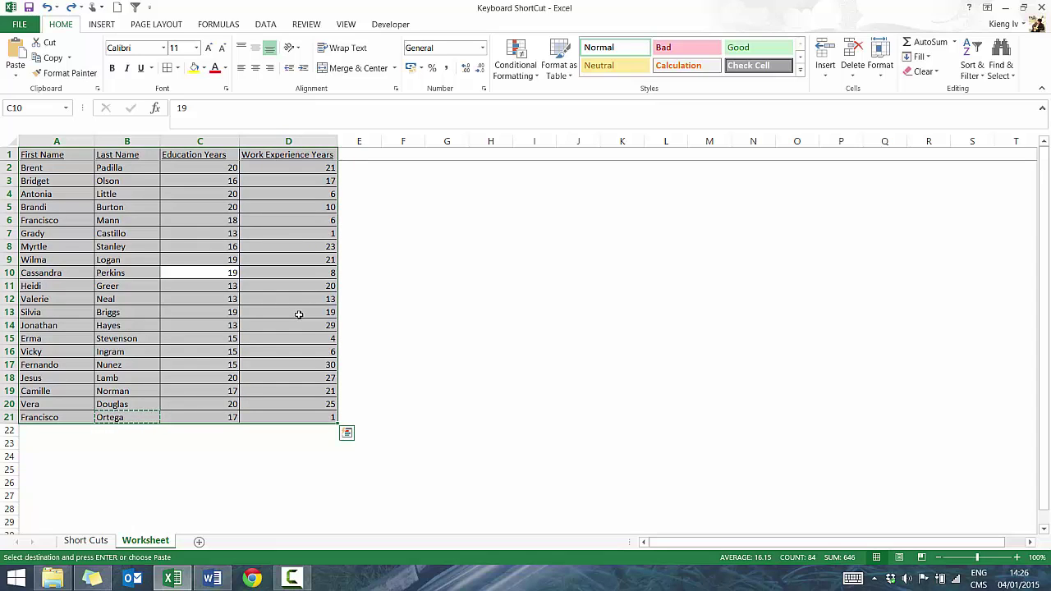
Add a new blank sheet and select all of its cells.
click(199, 542)
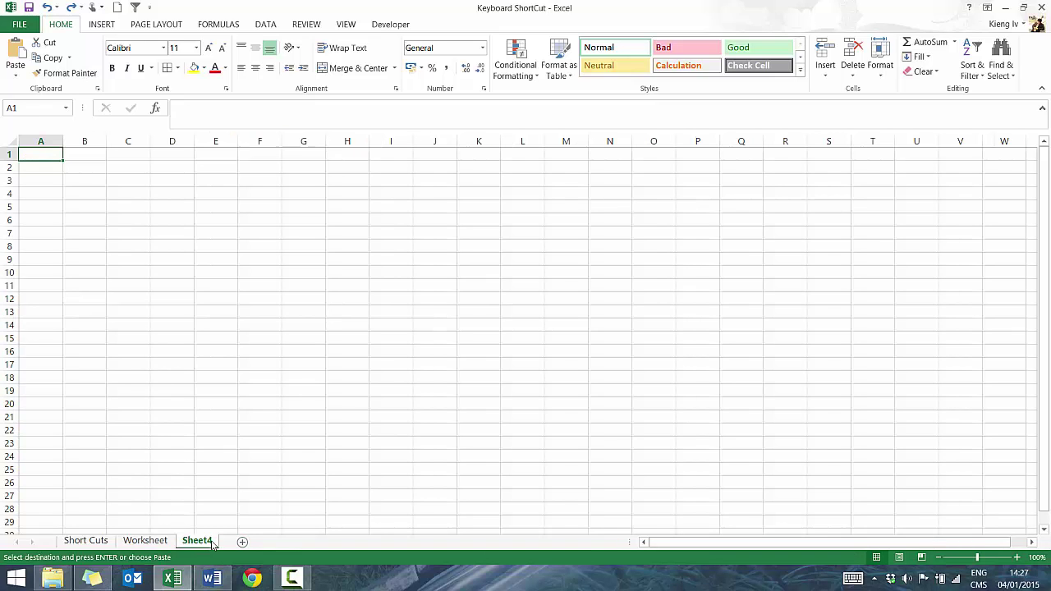
key(ctrl+a)
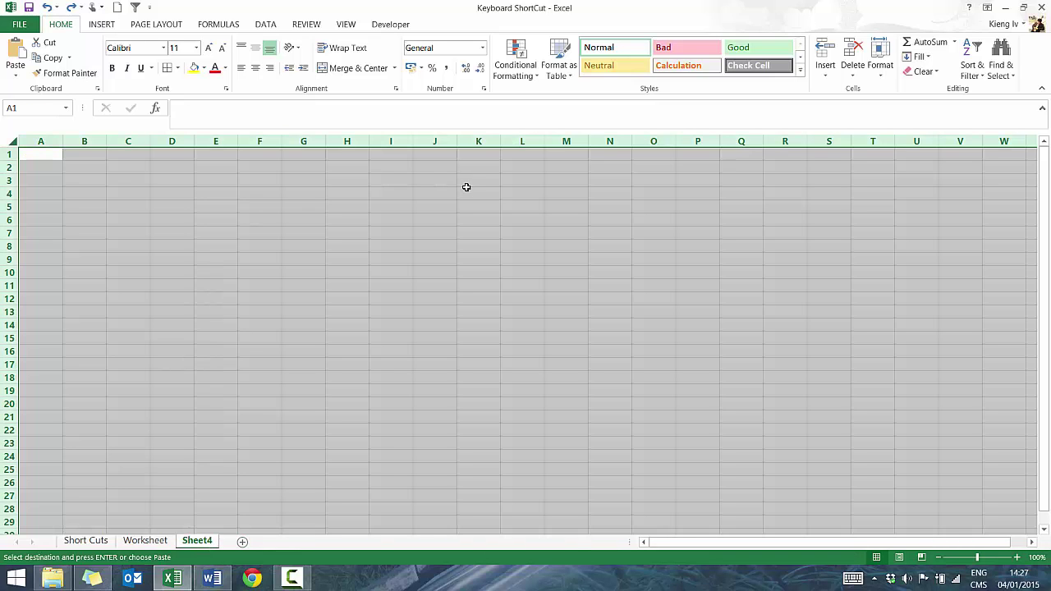
Return to the Worksheet sheet and delete Sheet4.
click(148, 541)
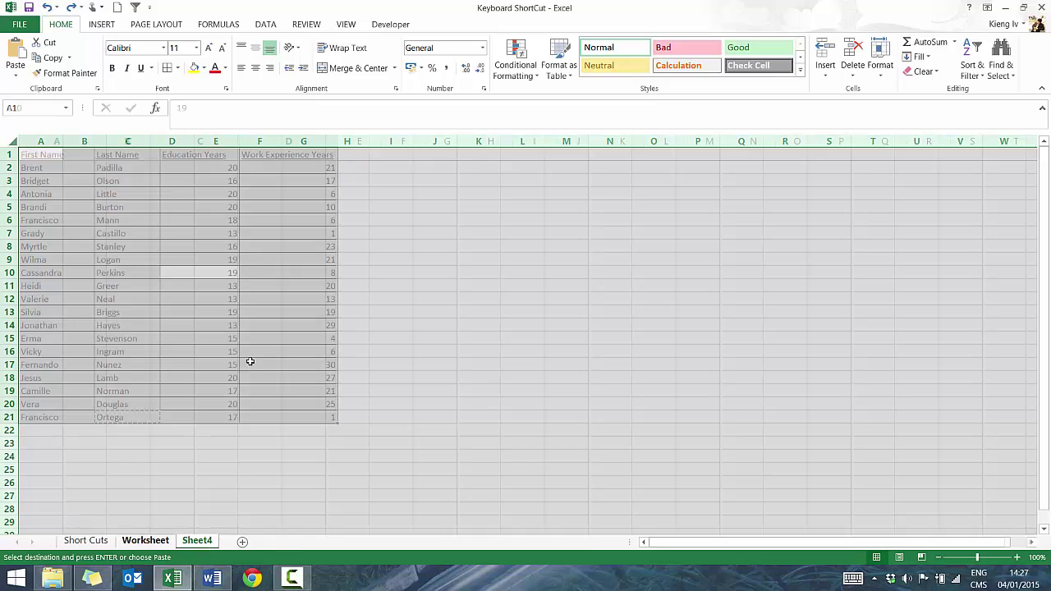
click(438, 361)
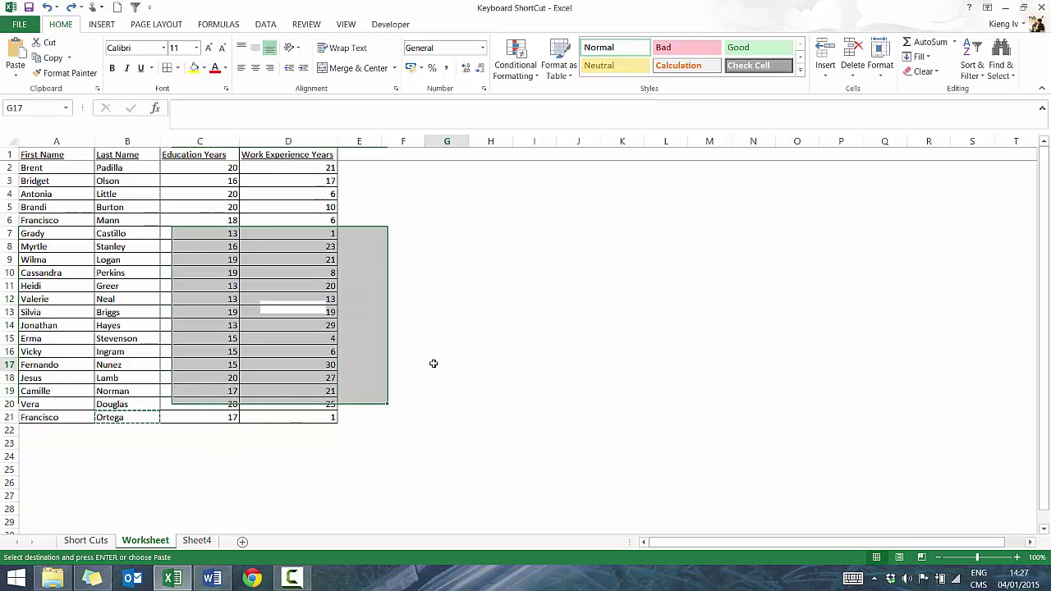
right_click(178, 543)
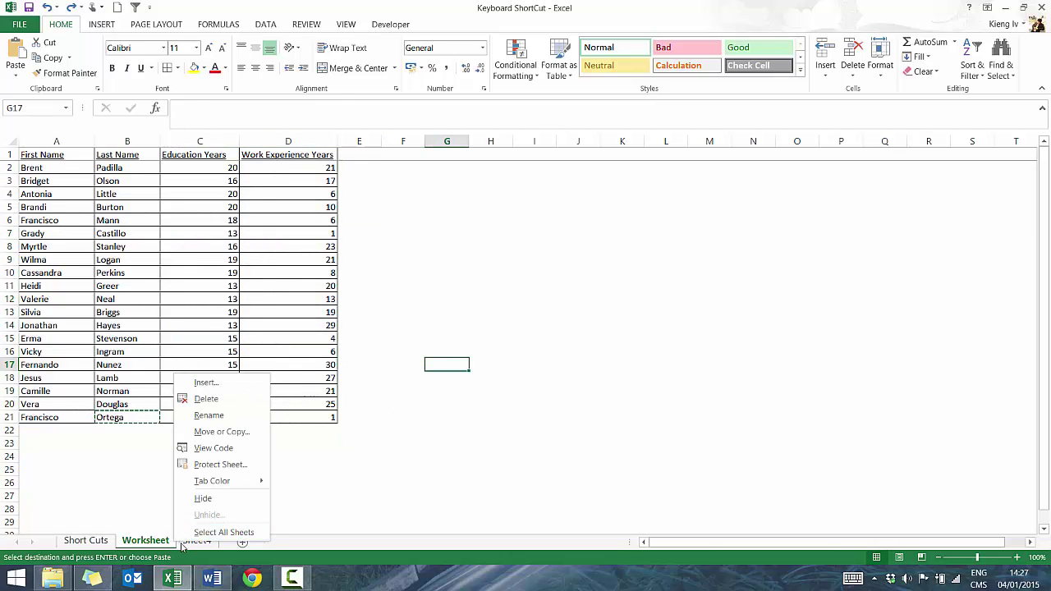
ctrl+click(185, 543)
right_click(197, 541)
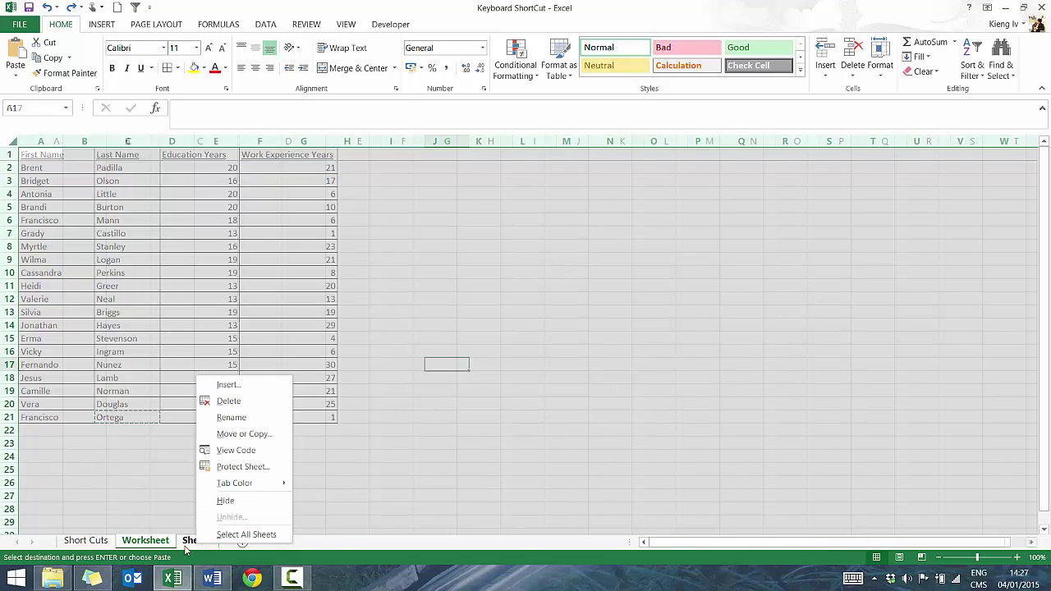
click(233, 401)
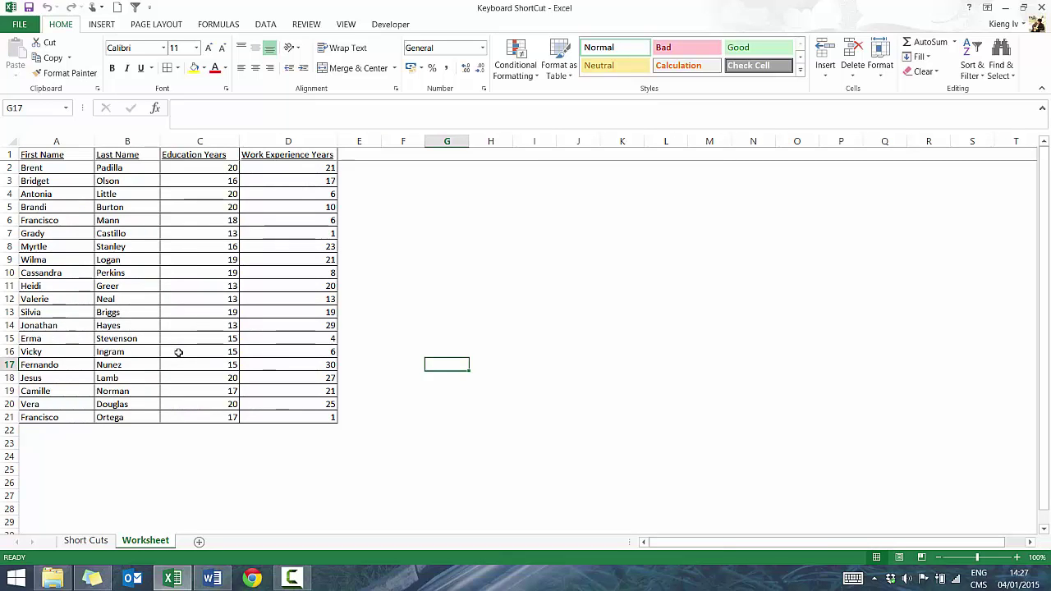
Select every cell of the Worksheet sheet starting from the empty cell G6 outside the table.
key(ctrl+a)
click(436, 222)
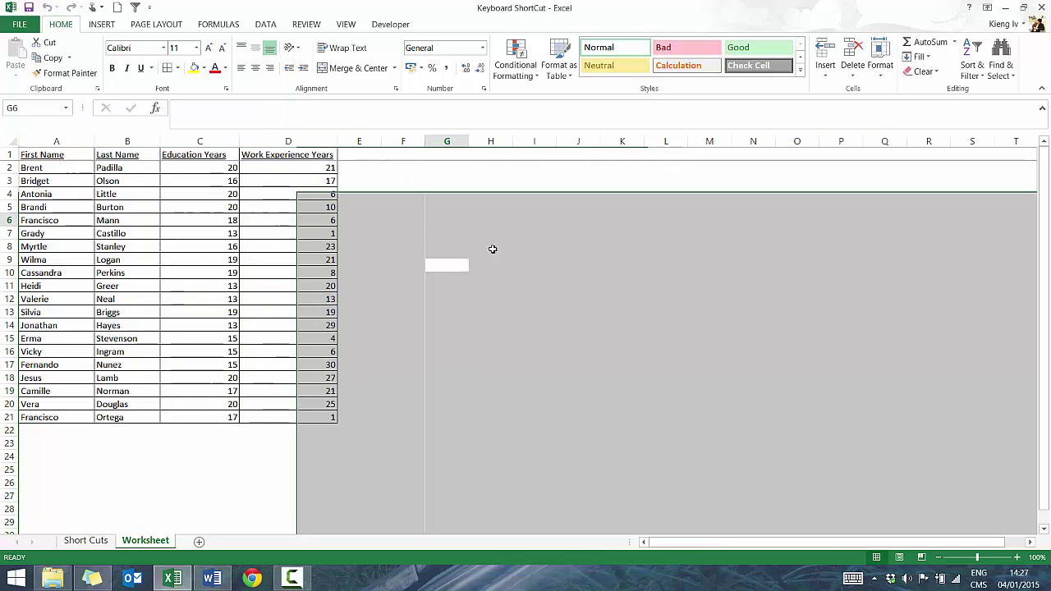
key(ctrl+a)
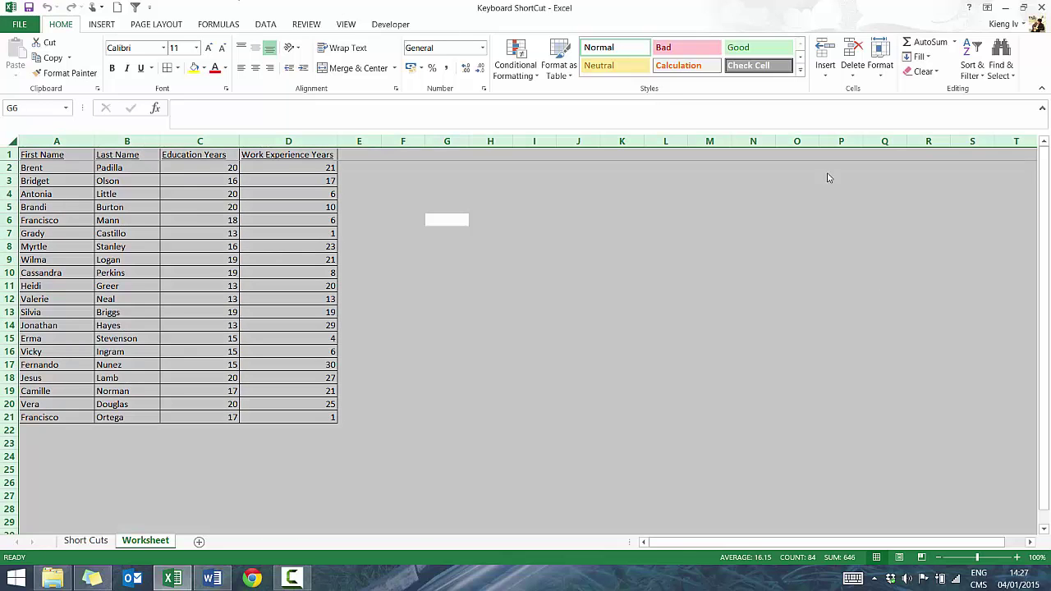
Select the entire table starting from cell D5, copy it, and cancel the copy and the selection.
click(282, 211)
key(ctrl+a)
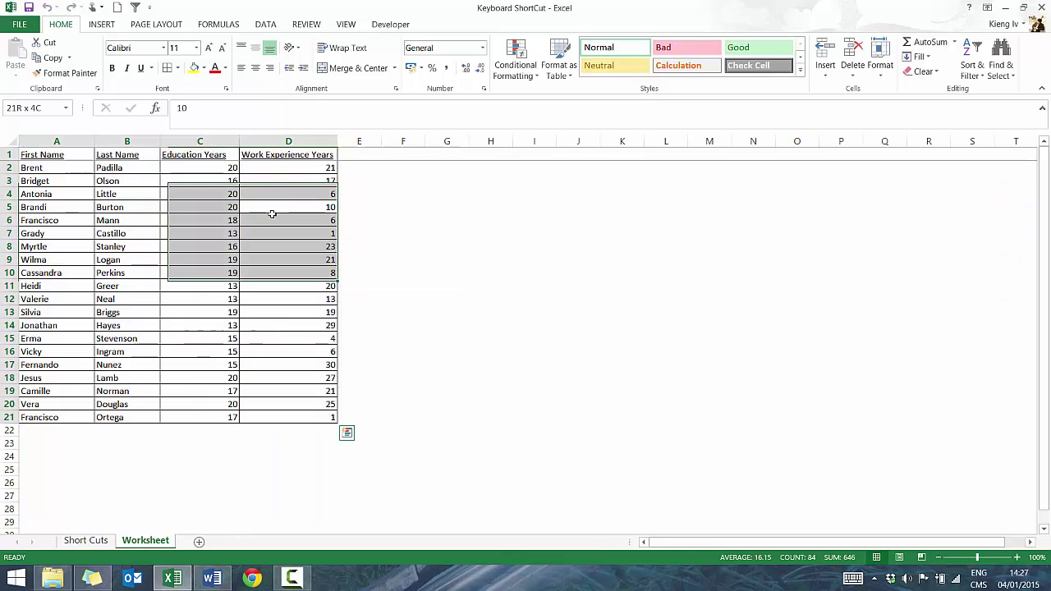
key(ctrl+c)
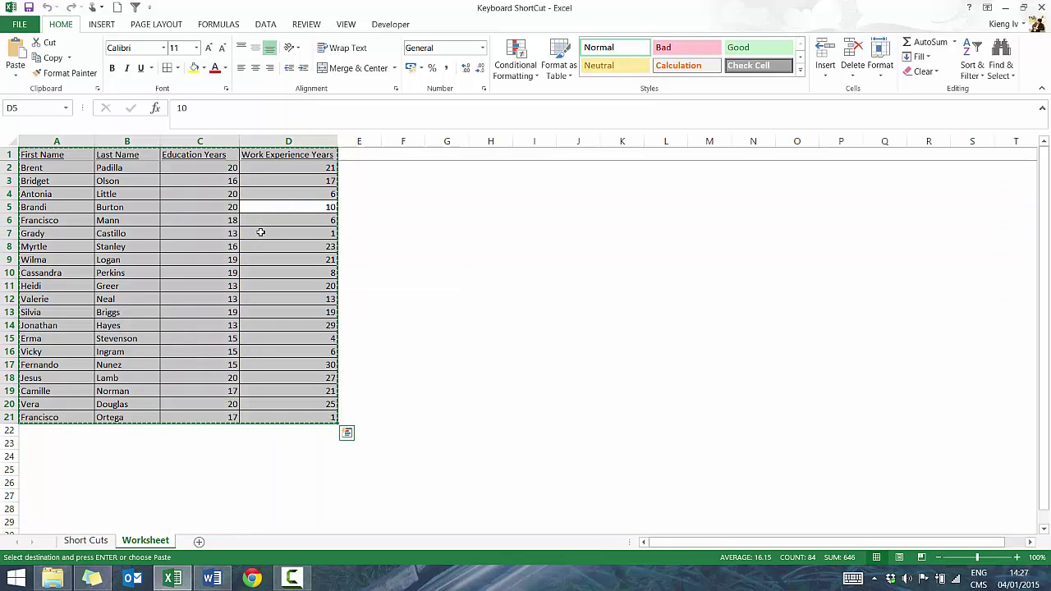
key(Escape)
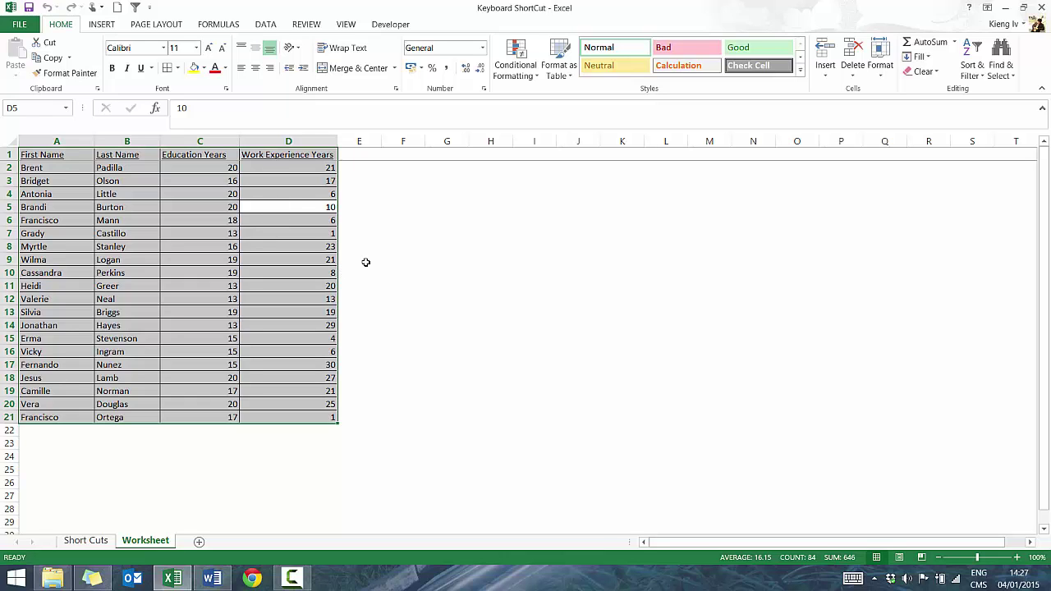
click(394, 249)
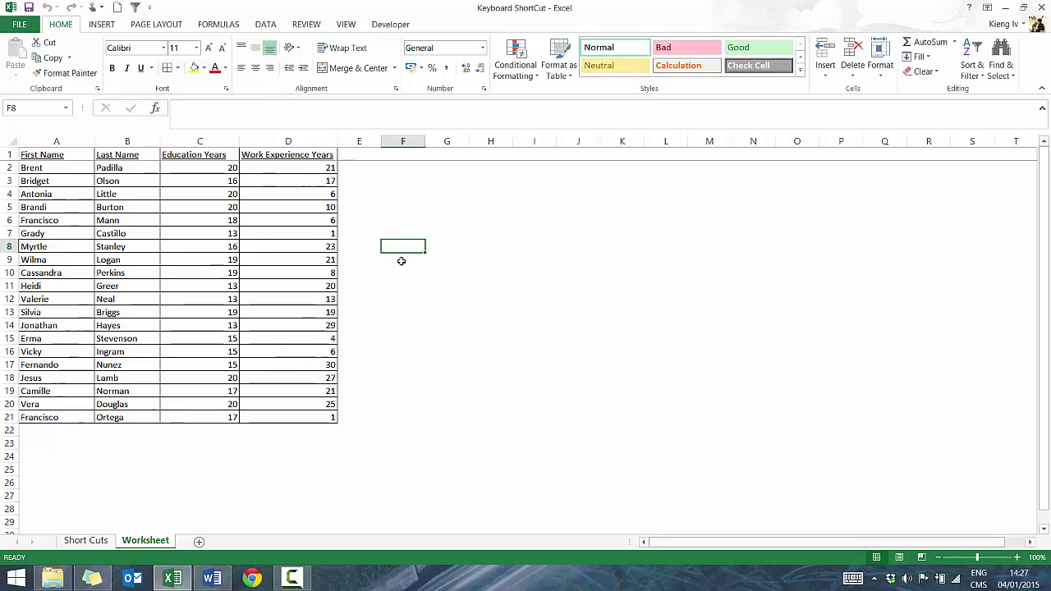
Move the active cell along row 8 out to AM8, and jump back to the row's first cell A8.
key(Right)
key(Right)
key(Right)
key(Right)
key(Right)
key(Right)
key(Right)
key(Right)
key(Right)
key(Right)
key(Right)
key(Right)
key(Right)
key(Right)
key(Right)
key(Right)
key(Right)
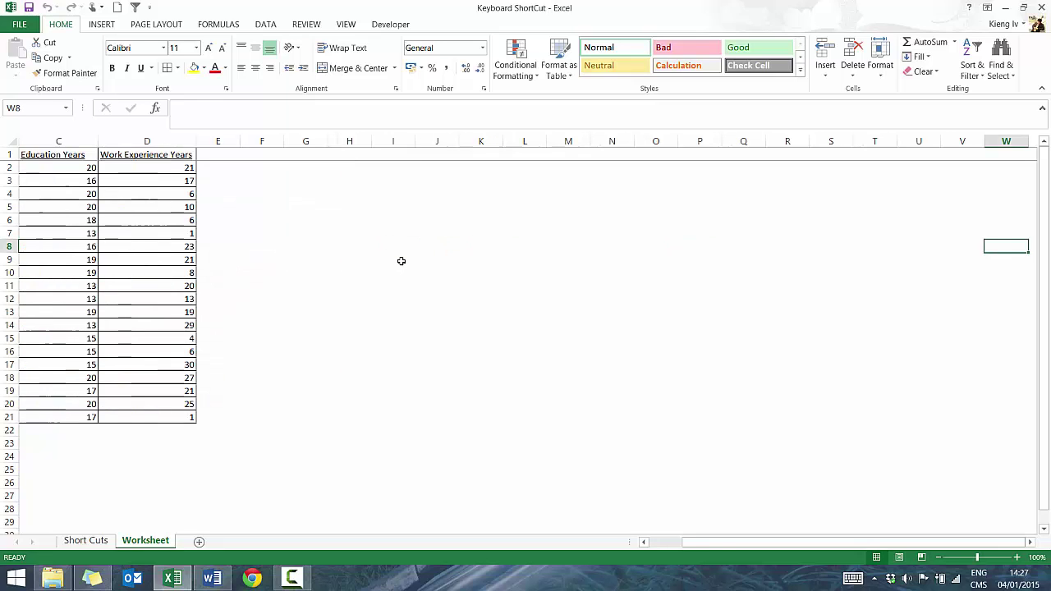
key(Right)
key(Right)
key(Right)
key(Right)
key(Right)
key(Right)
key(Right)
key(Right)
key(Right)
key(Right)
key(Right)
key(Right)
key(Right)
key(Right)
key(Right)
key(Right)
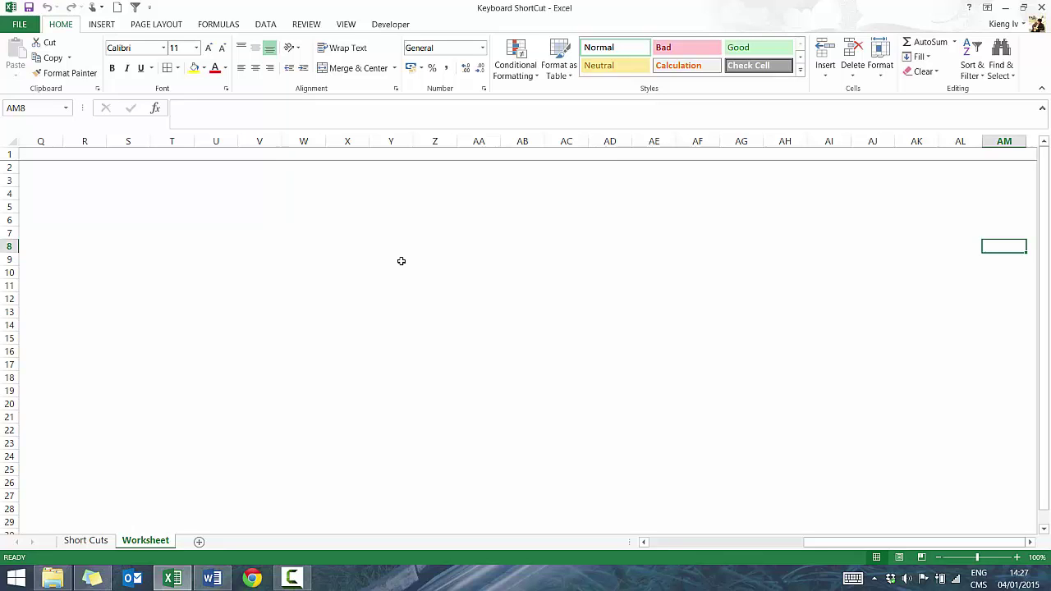
key(Home)
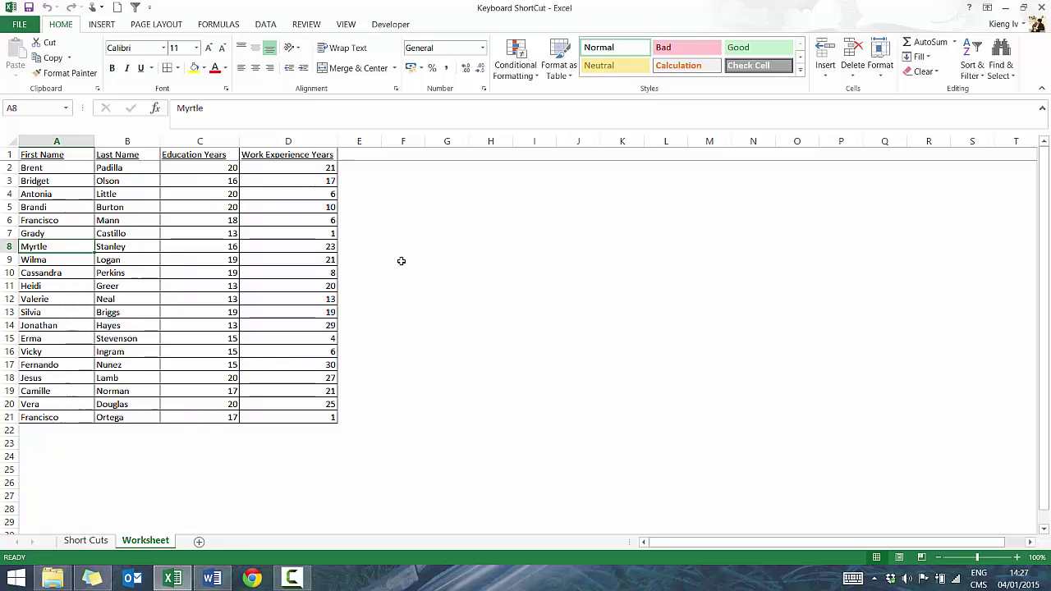
Move the active cell to B9 in the table and freeze the sheet's first column.
click(337, 273)
key(Up)
key(Left)
key(Left)
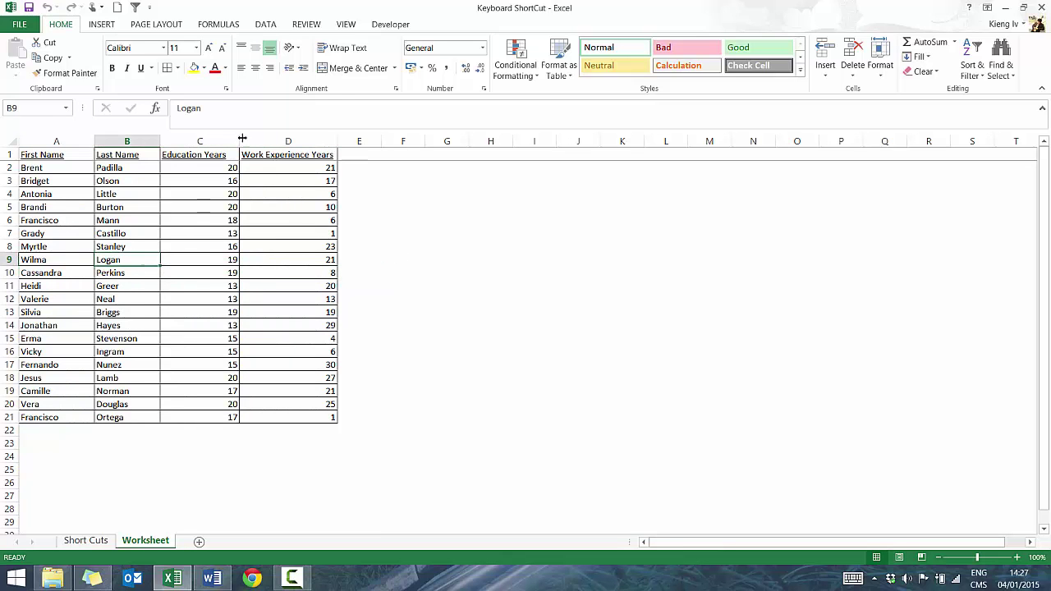
click(345, 24)
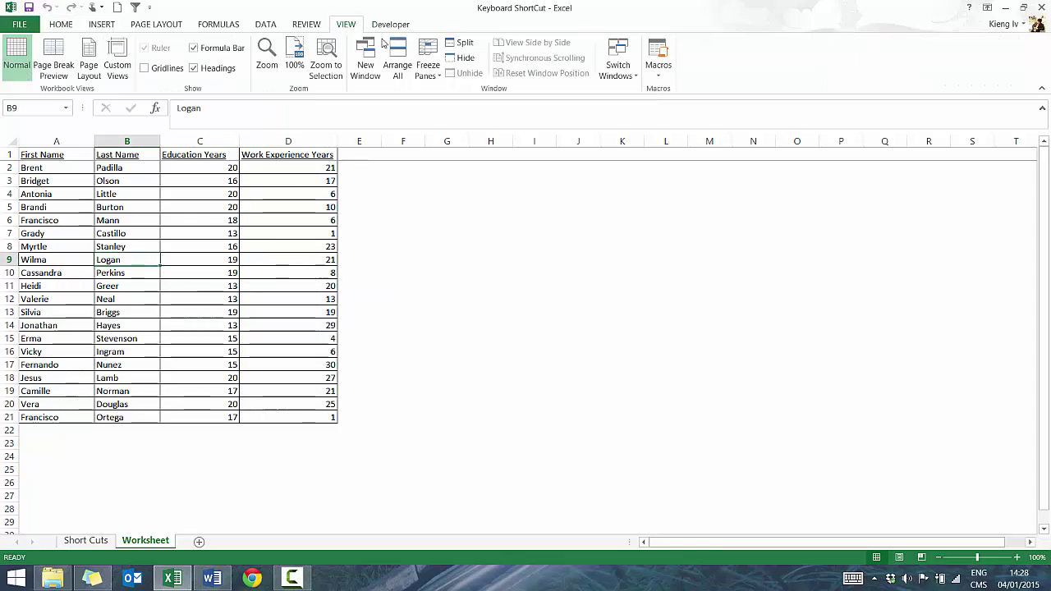
click(427, 70)
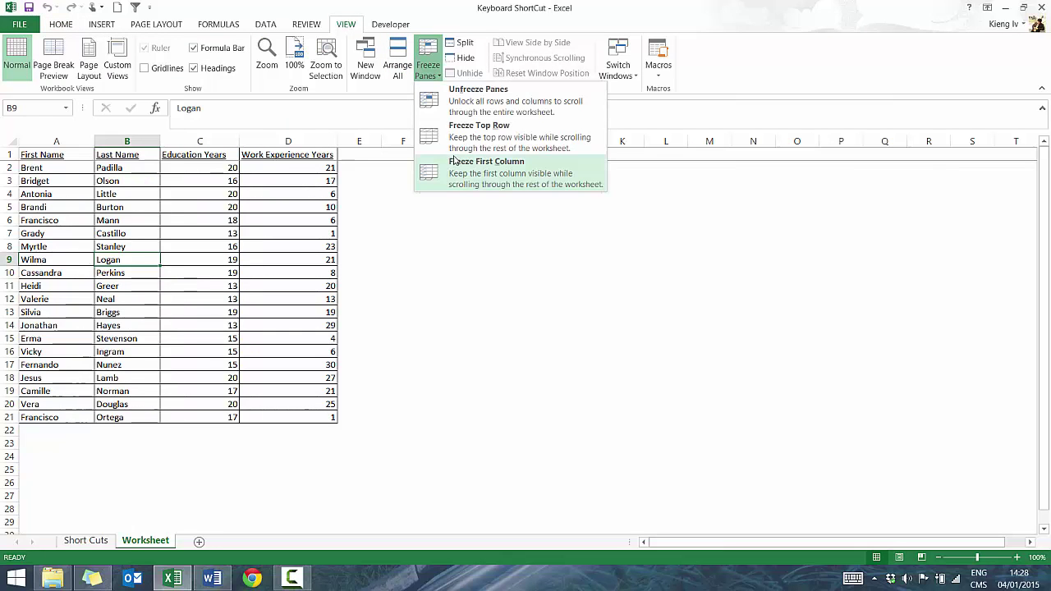
click(443, 170)
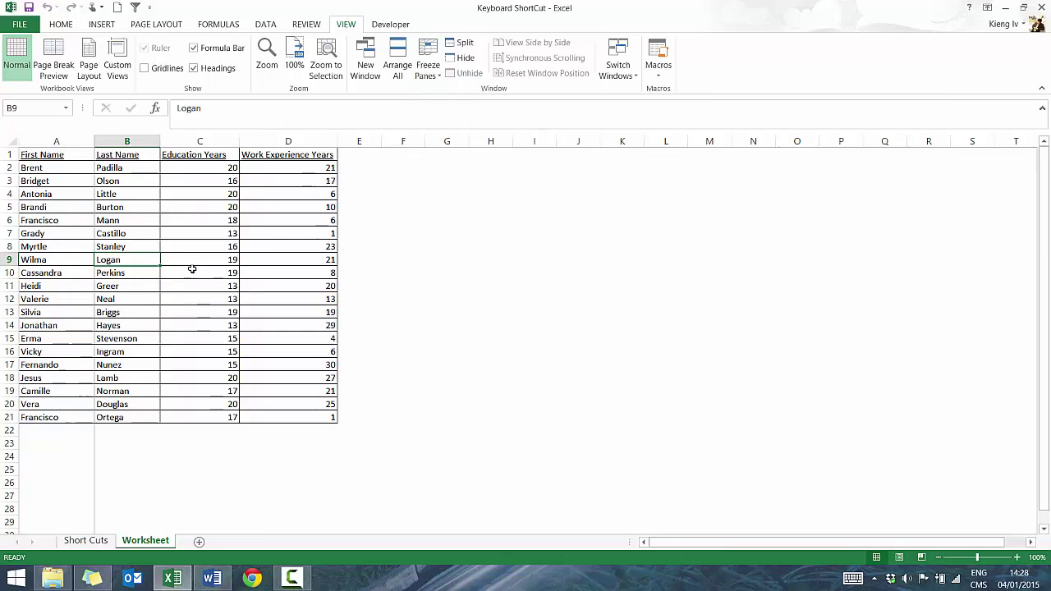
Move from M6 along row 6 to AG6, and jump back to the row's first unfrozen cell B6.
click(688, 228)
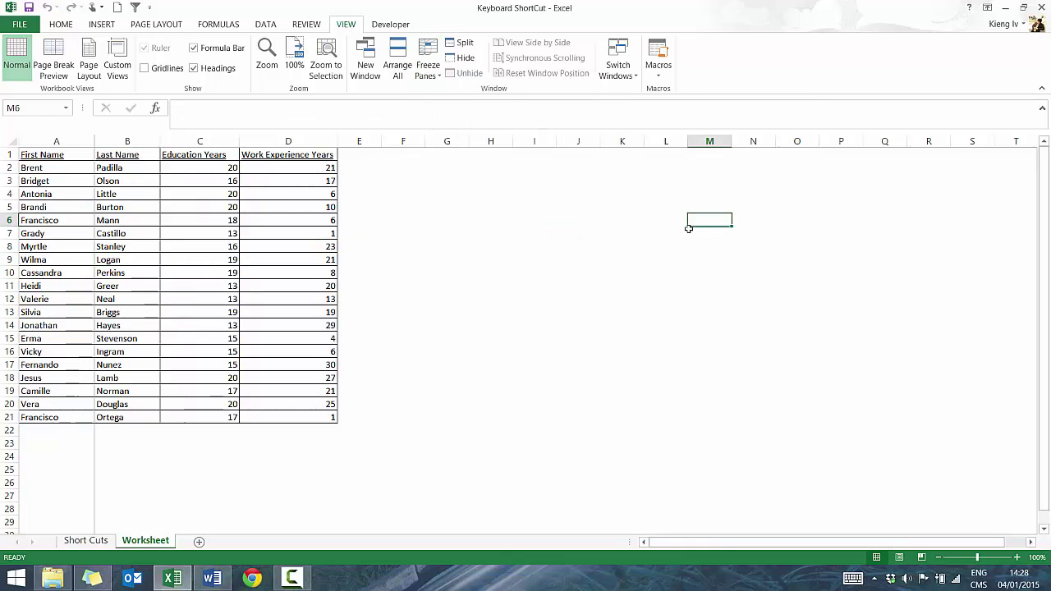
key(Right)
key(Right)
key(Right)
key(Right)
key(Right)
key(Right)
key(Right)
key(Right)
key(Right)
key(Right)
key(Right)
key(Right)
key(Right)
key(Right)
key(Right)
key(Right)
key(Right)
key(Right)
key(Right)
key(Right)
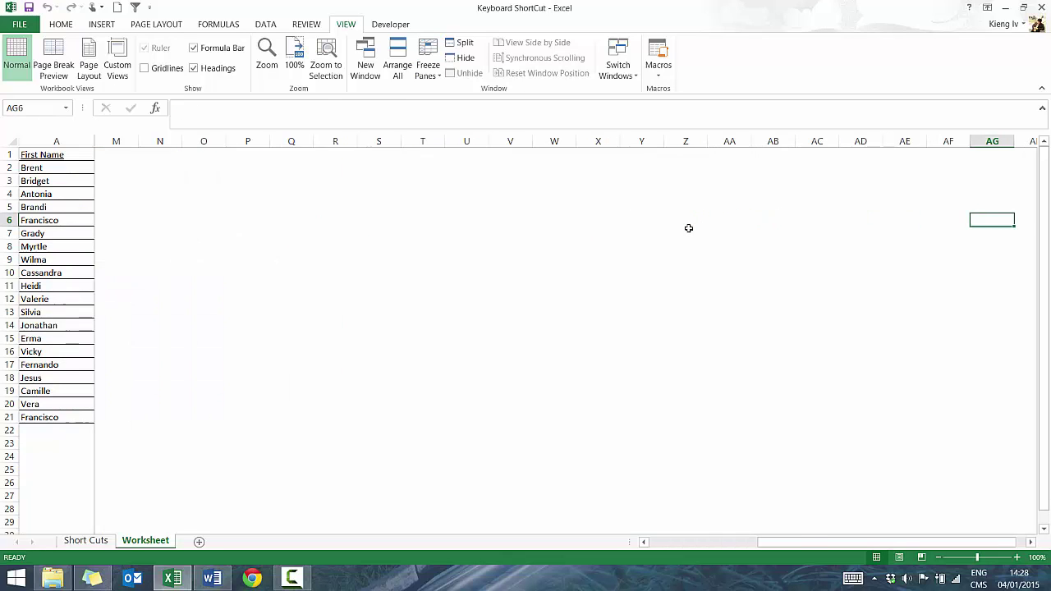
key(Home)
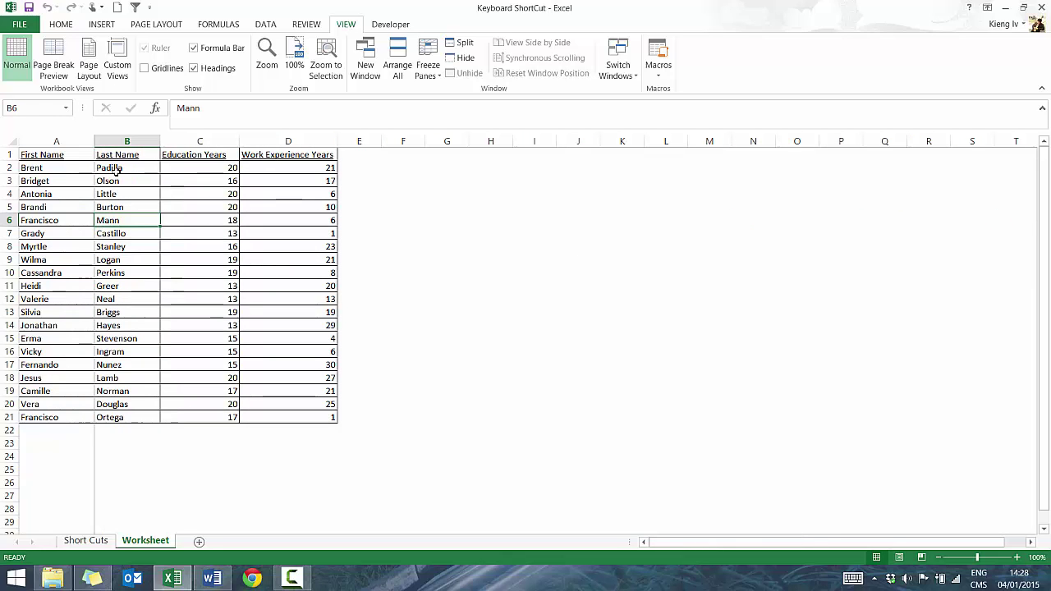
Unfreeze the panes and go to cell A1 by way of the first cell of row 6.
click(428, 59)
click(441, 100)
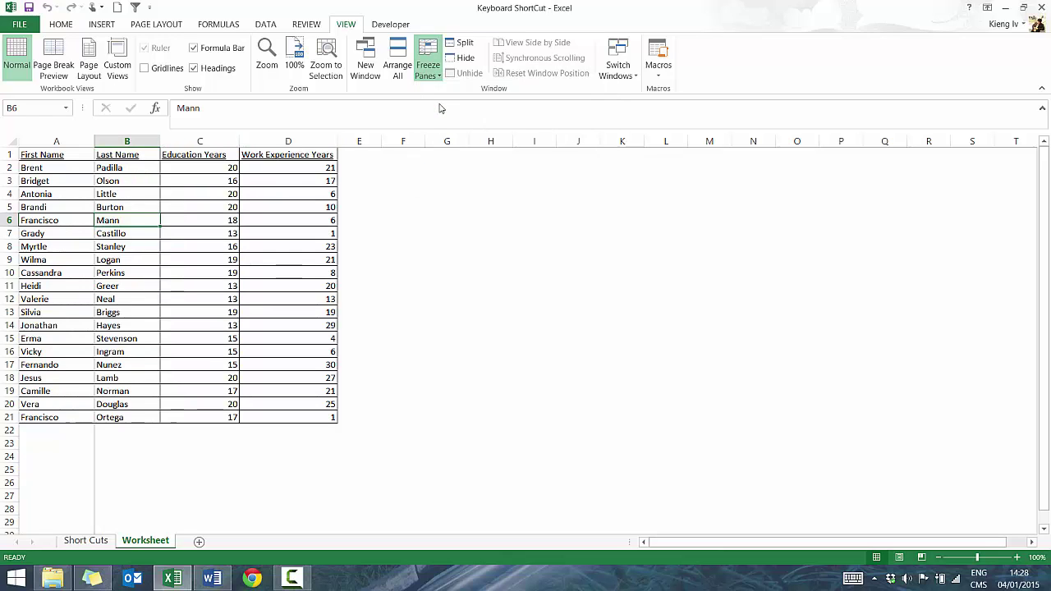
key(Home)
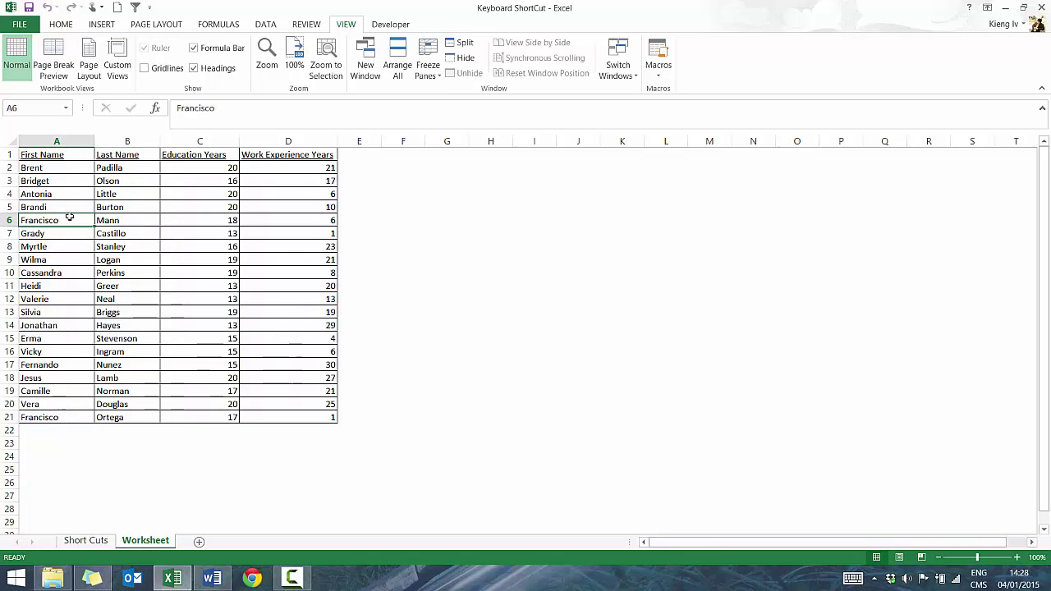
key(ctrl+Home)
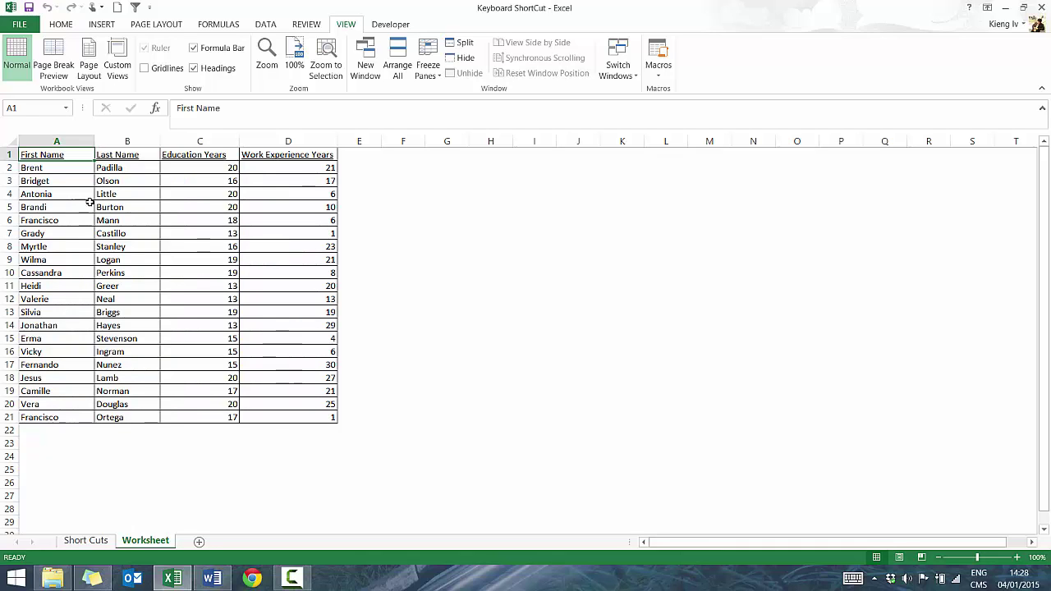
Freeze the first column with I14 active and jump to B1, the first unfrozen cell of the sheet.
click(533, 325)
click(429, 73)
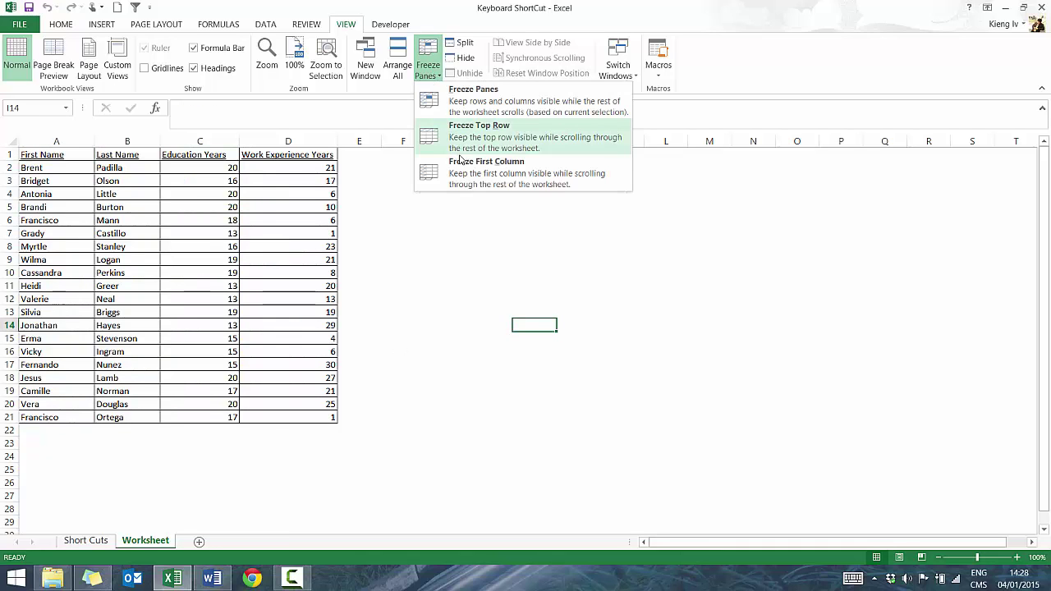
click(457, 166)
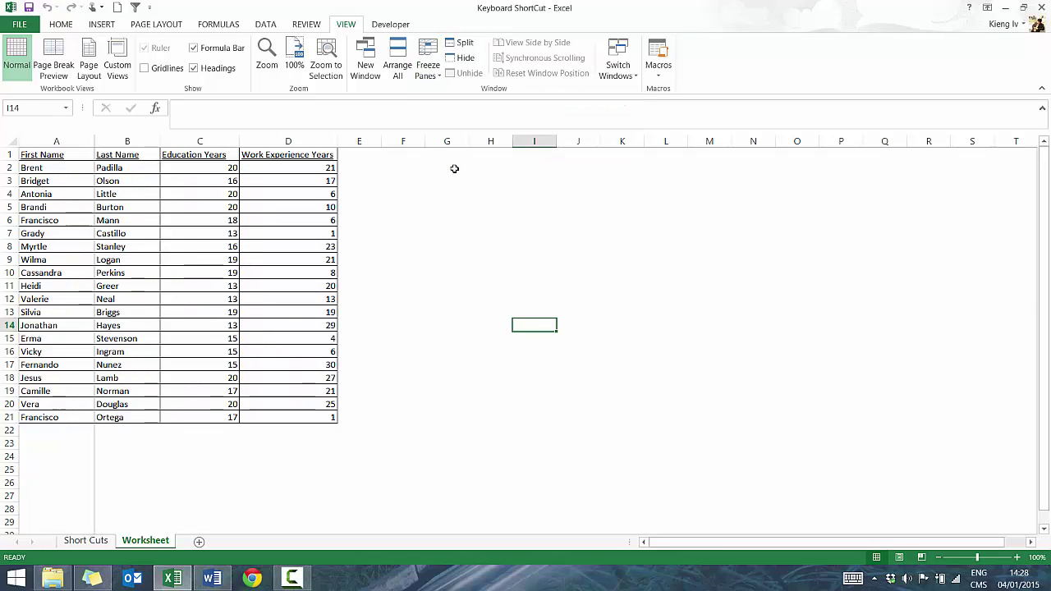
key(ctrl+Home)
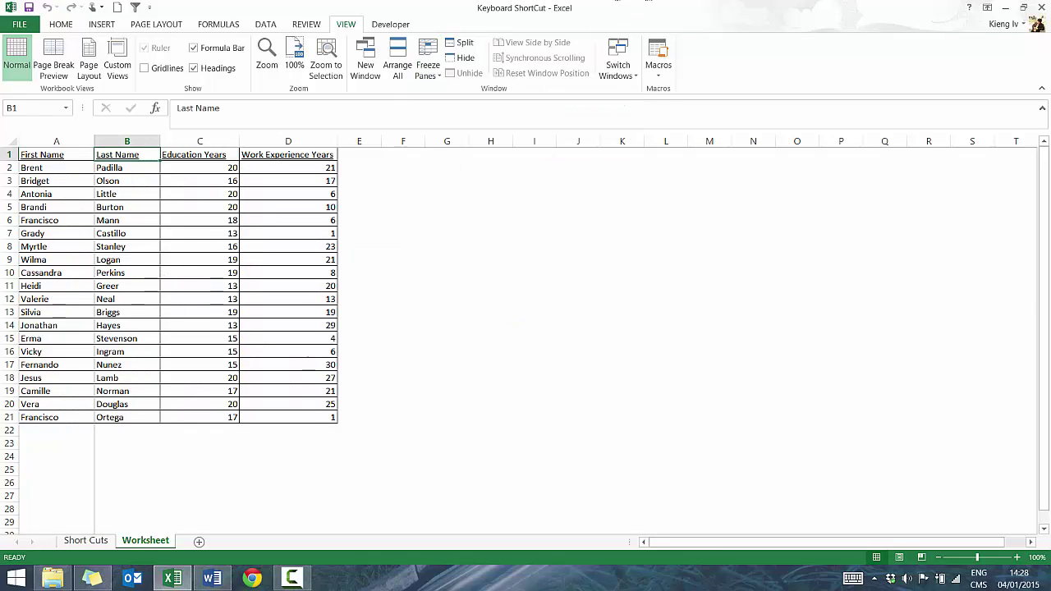
Dismiss the Arrange Windows dialog and unfreeze the panes.
click(402, 74)
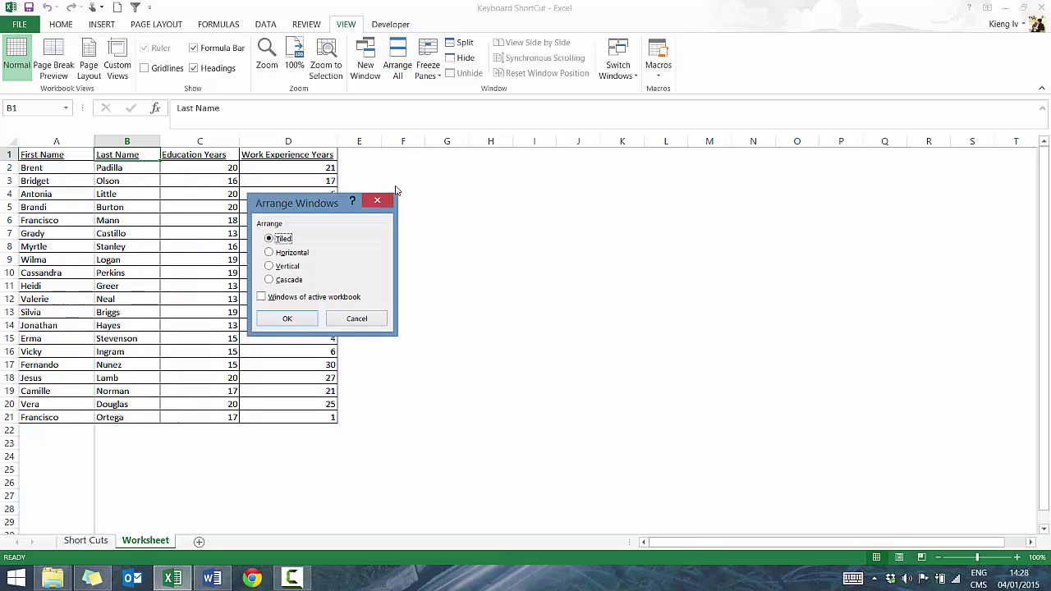
click(389, 202)
click(430, 75)
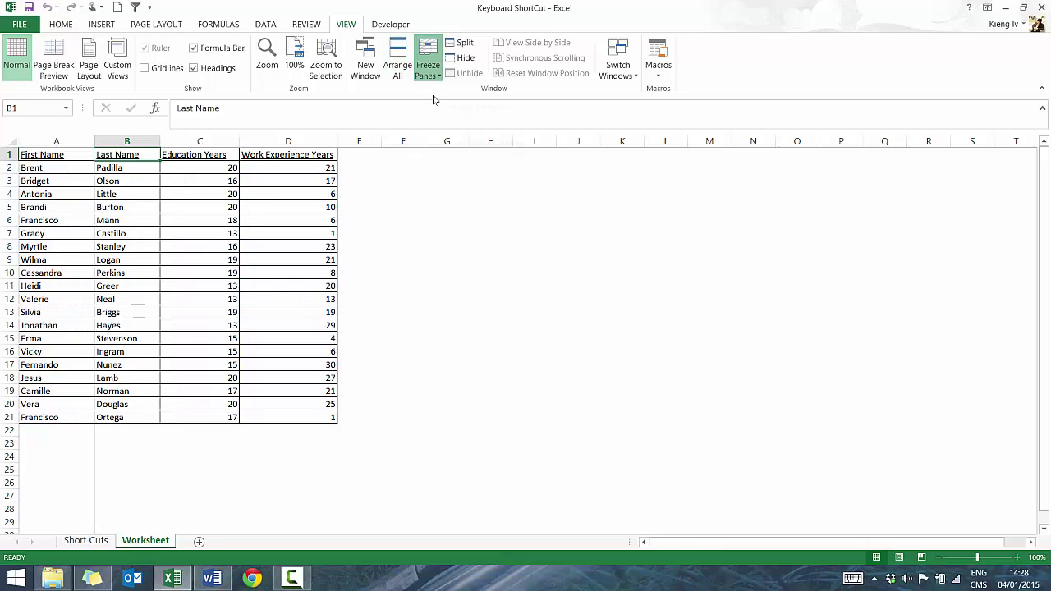
click(445, 105)
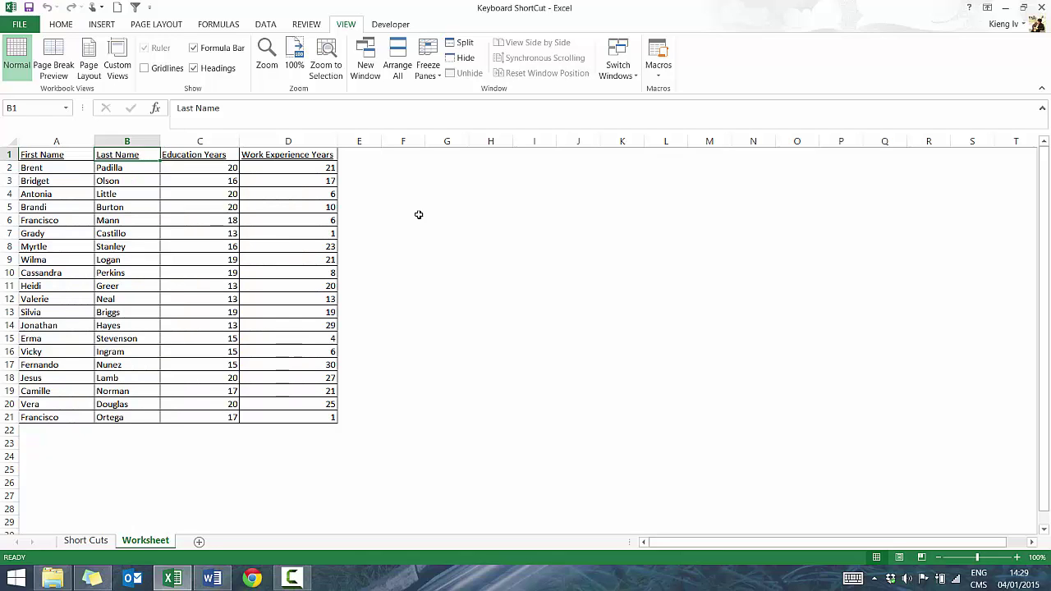
Move along row 1 to the empty cell J1, and jump back to the last filled header cell D1.
key(Right)
key(Right)
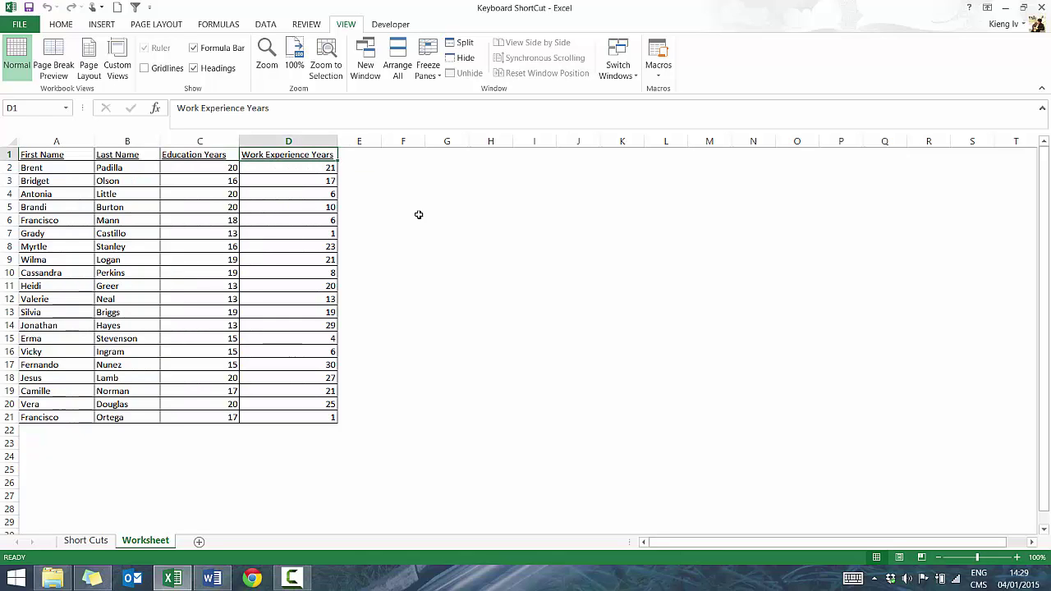
key(Right)
key(Right)
key(Right)
key(Right)
key(Right)
key(Right)
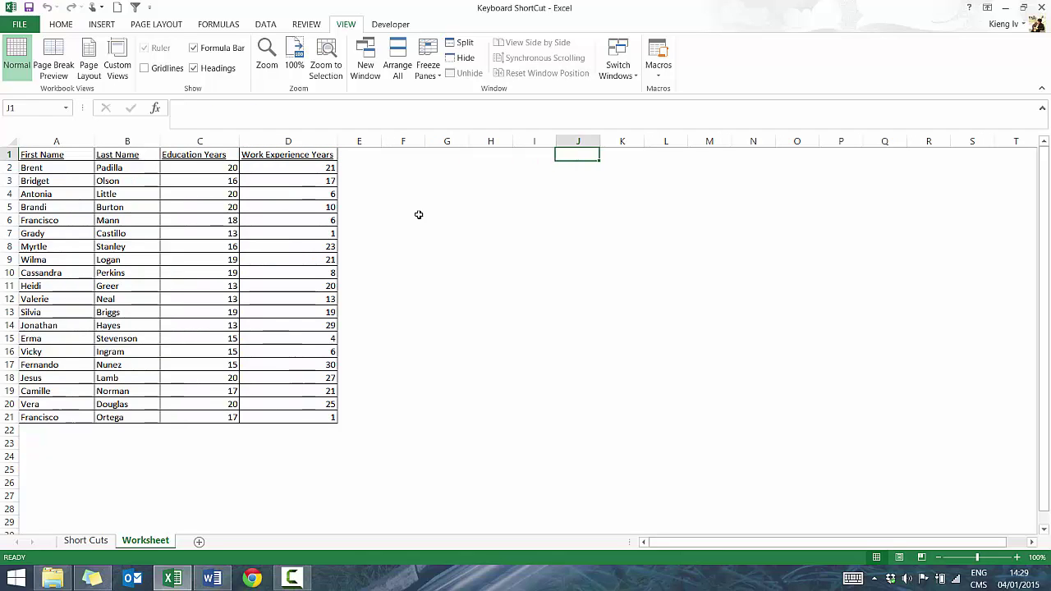
key(ctrl+Left)
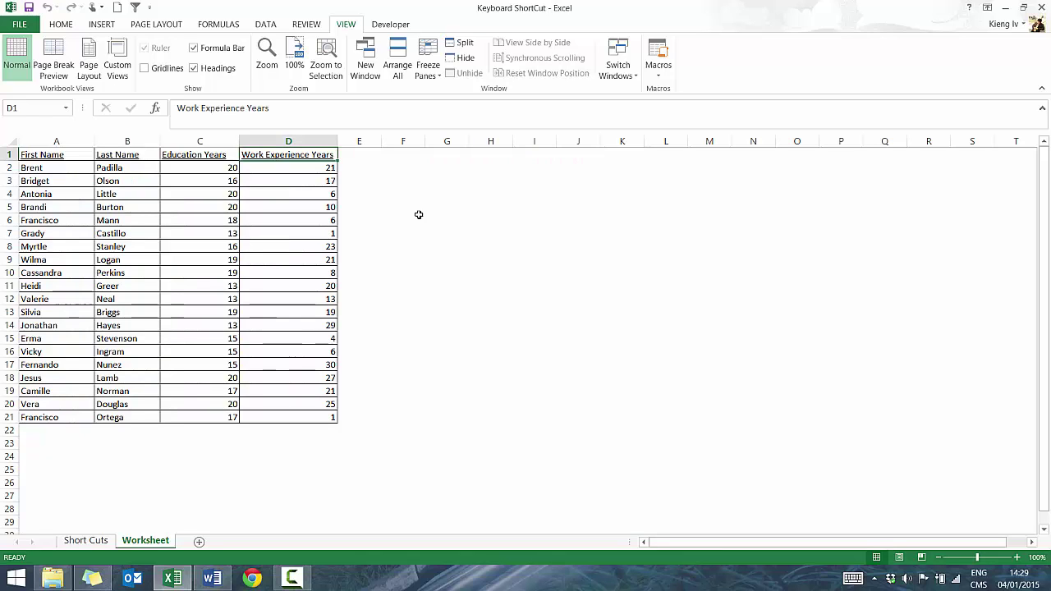
Move cell by cell back to A1, and jump across the headers to the last filled cell D1.
key(Left)
key(Left)
key(Left)
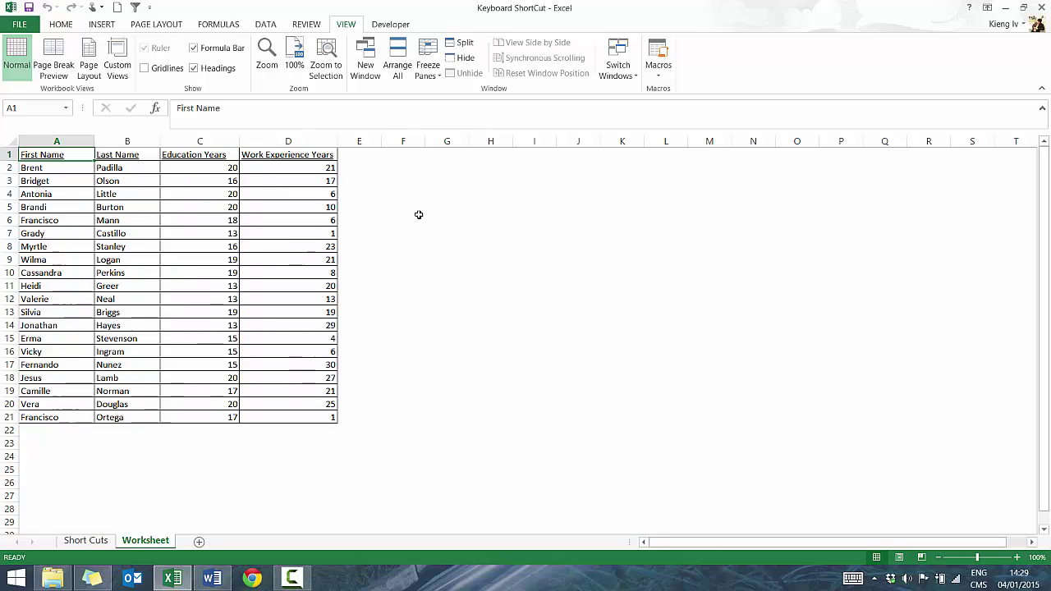
key(ctrl+Right)
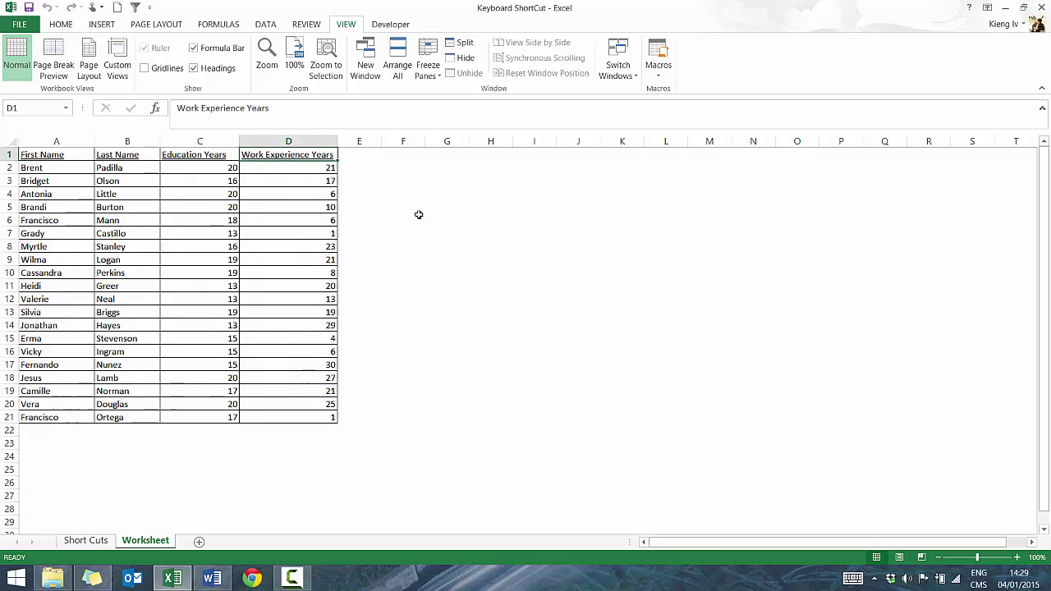
Move along row 1 to the empty cell O1, and jump back to the Work Experience Years header.
key(Right)
key(Right)
key(Right)
key(Right)
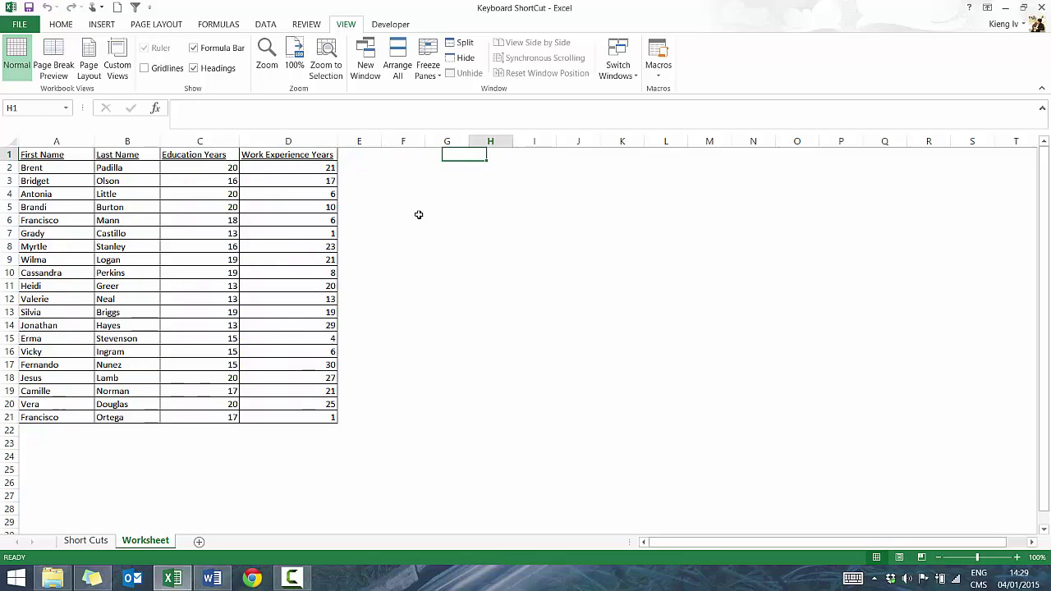
key(Right)
key(Right)
key(Right)
key(Right)
key(Right)
key(Right)
key(Right)
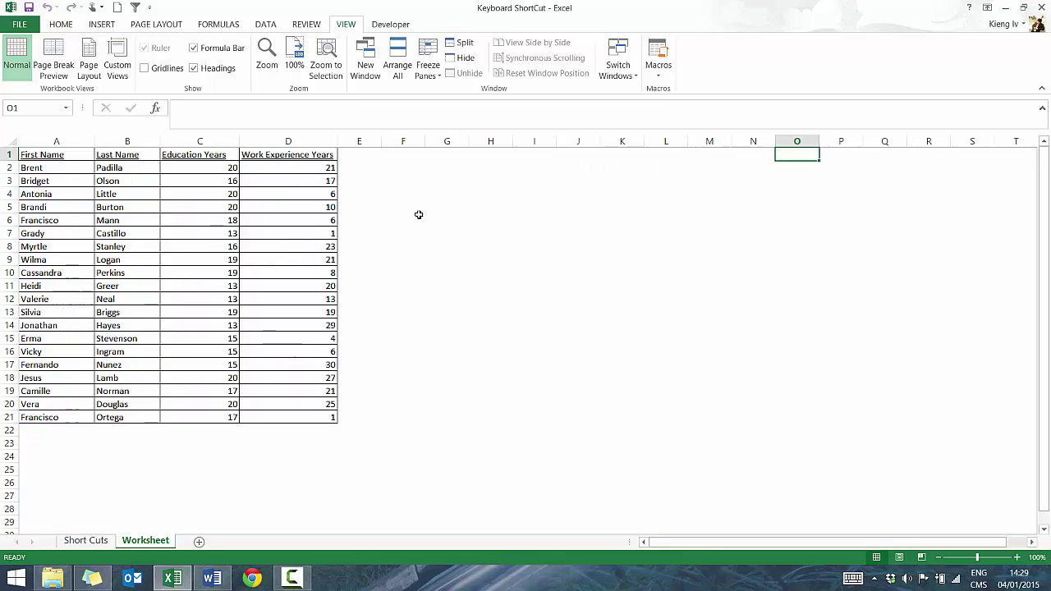
key(ctrl+Left)
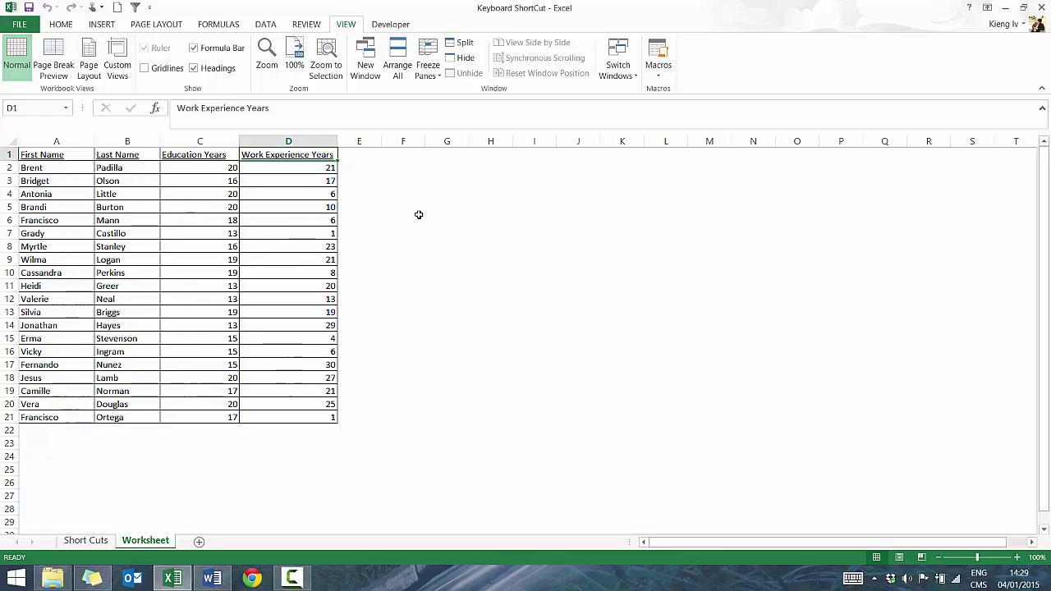
Jump between the table's corners in the order D21, A21, A1 and D1.
key(ctrl+Down)
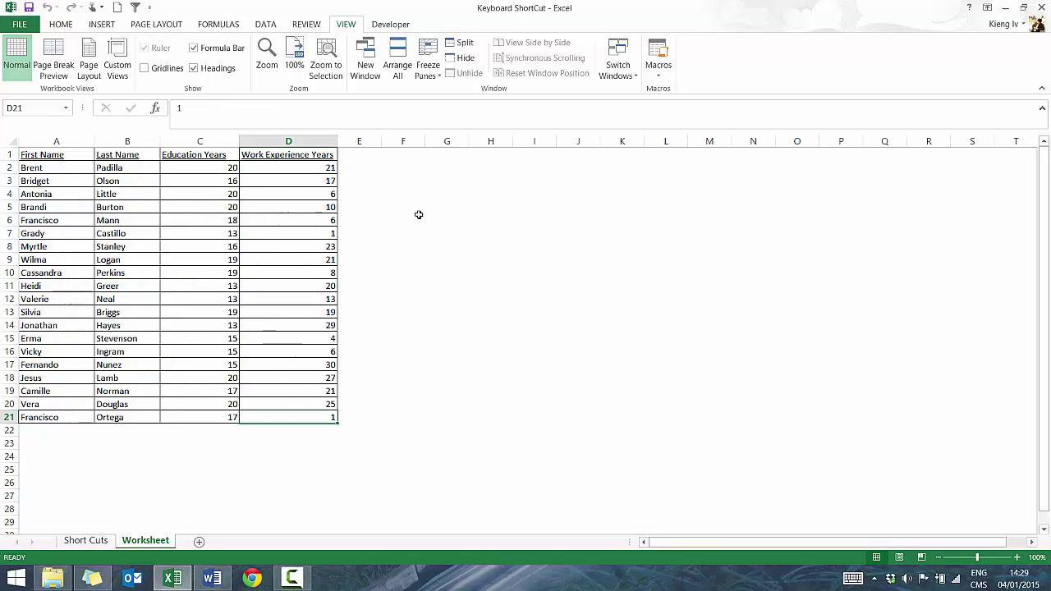
key(ctrl+Left)
key(ctrl+Up)
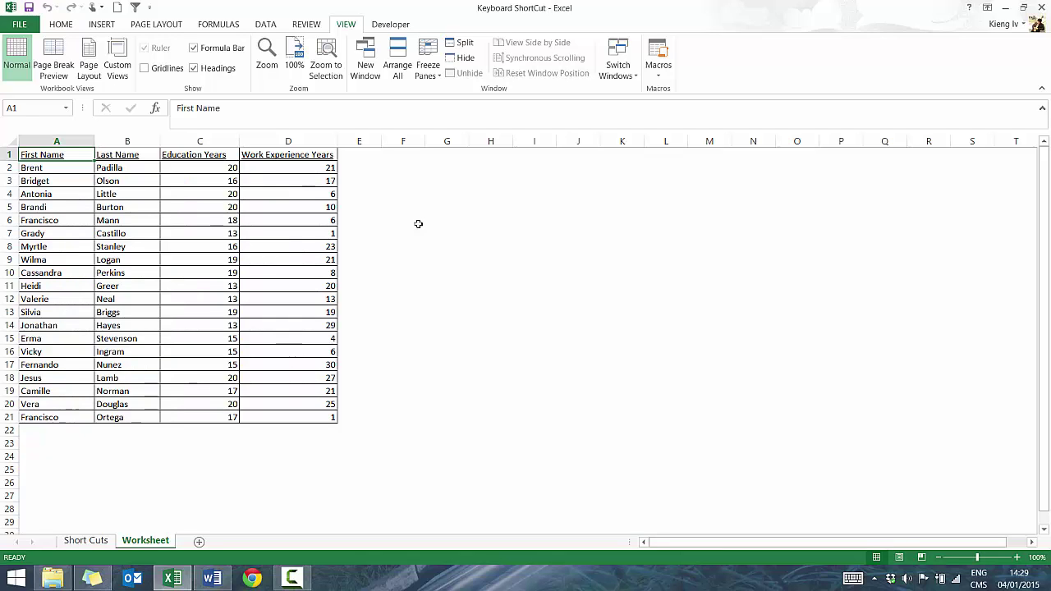
key(ctrl+Right)
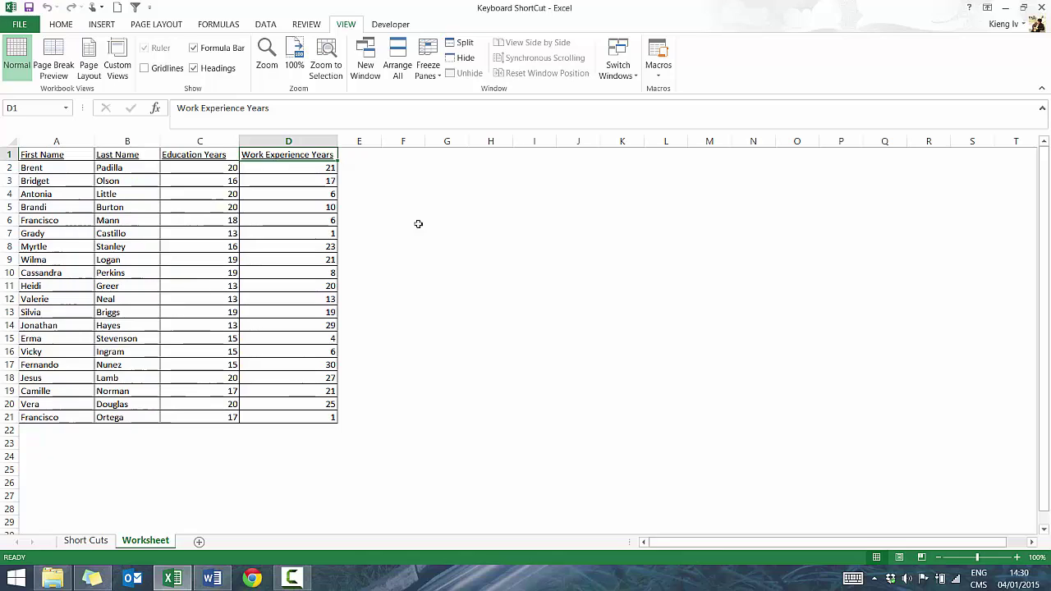
Select the header cells A1:D1 in one jump starting from A1, and shrink the selection back to A1.
key(ctrl+Left)
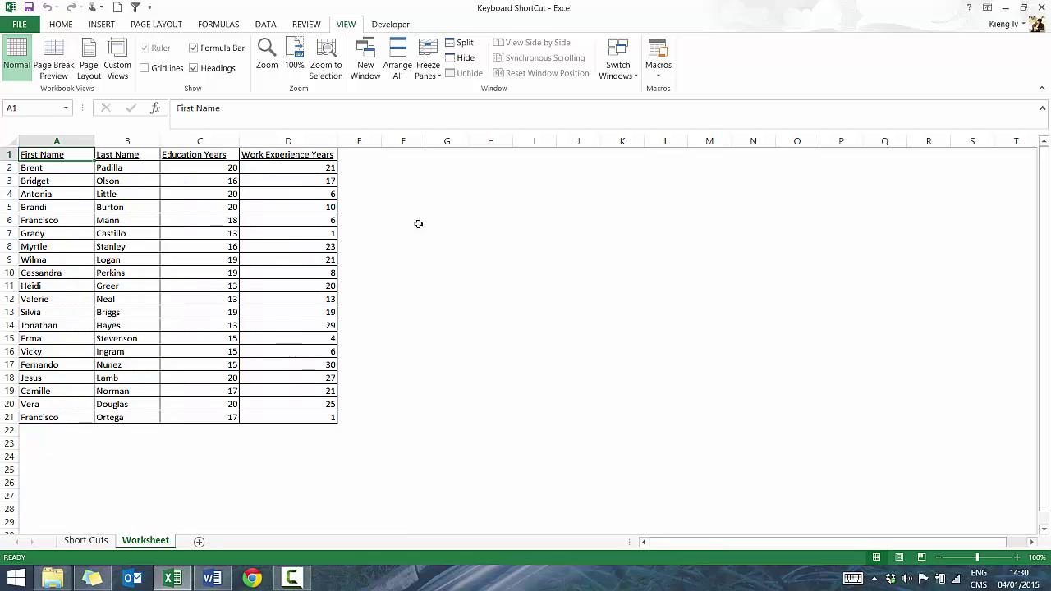
key(ctrl+shift+l)
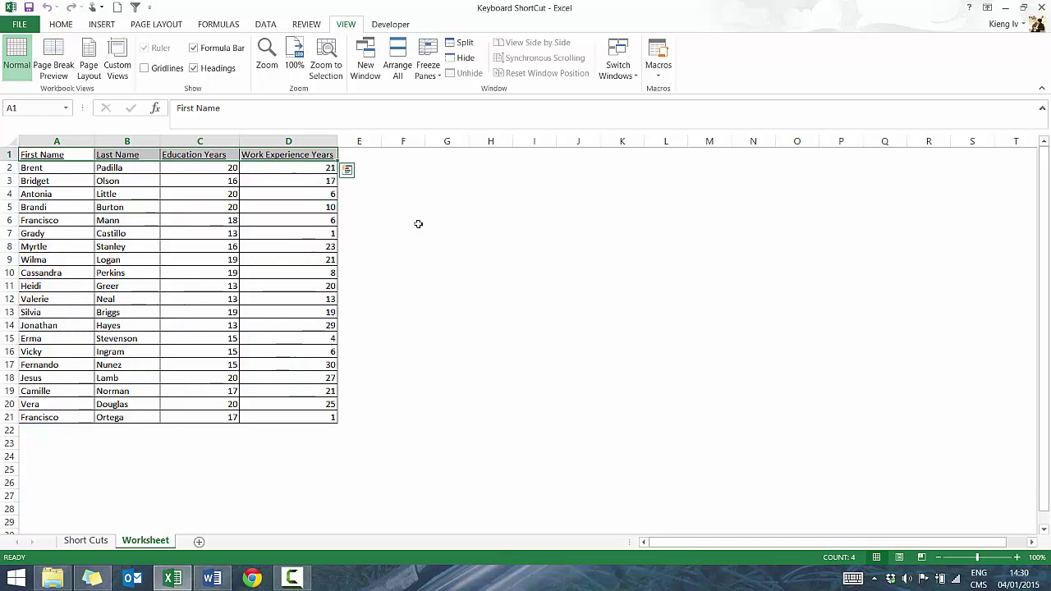
key(ctrl+shift+l)
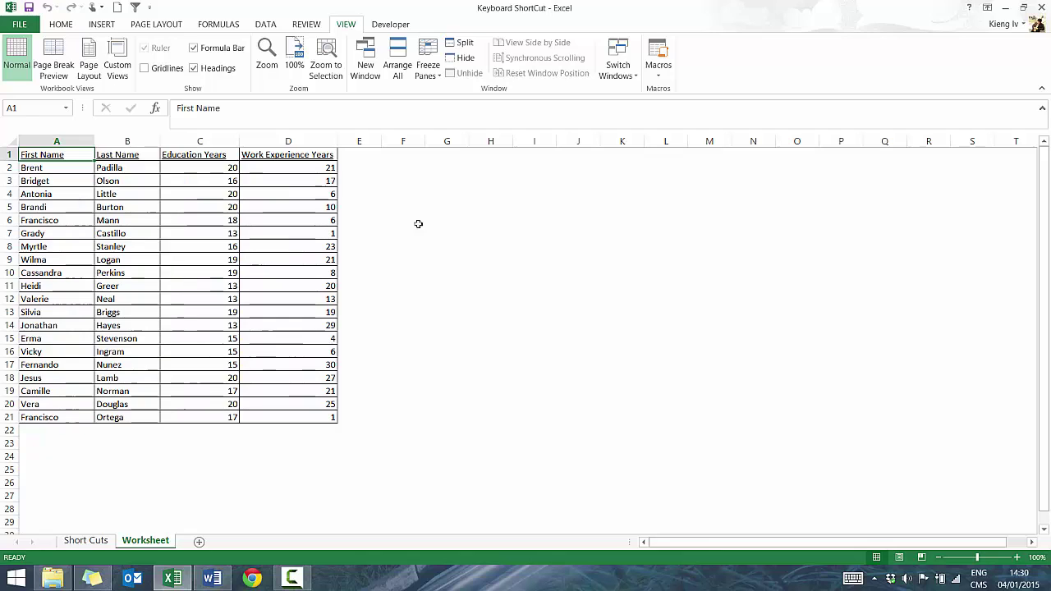
Extend the selection from A1 cell by cell across the header row to D1, and reduce it again cell by cell.
key(shift+Right)
key(shift+Right)
key(shift+Right)
key(shift+Right)
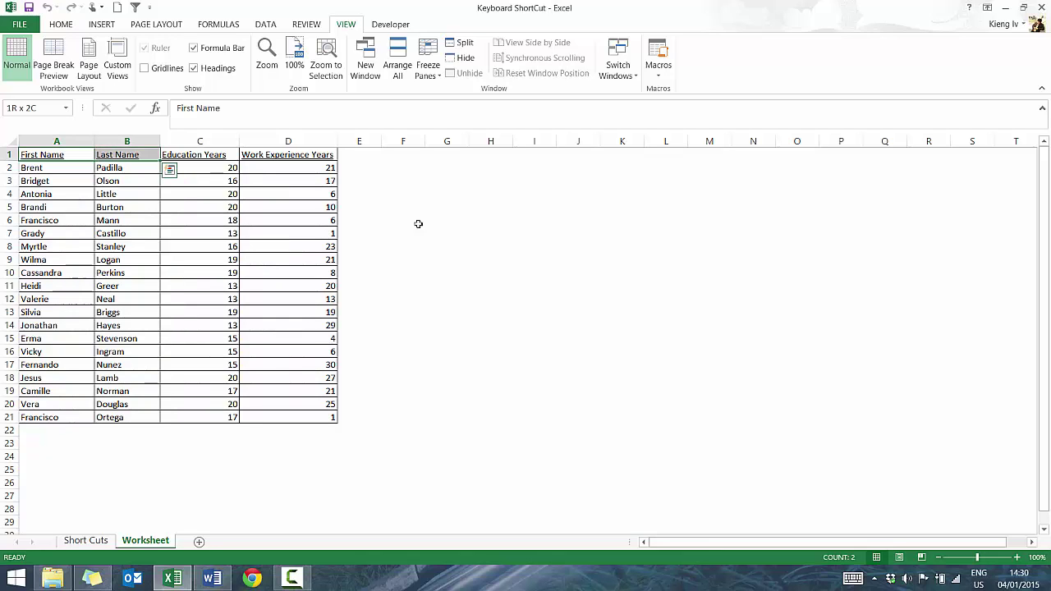
key(shift+Left)
key(shift+Left)
key(shift+Left)
key(shift+Left)
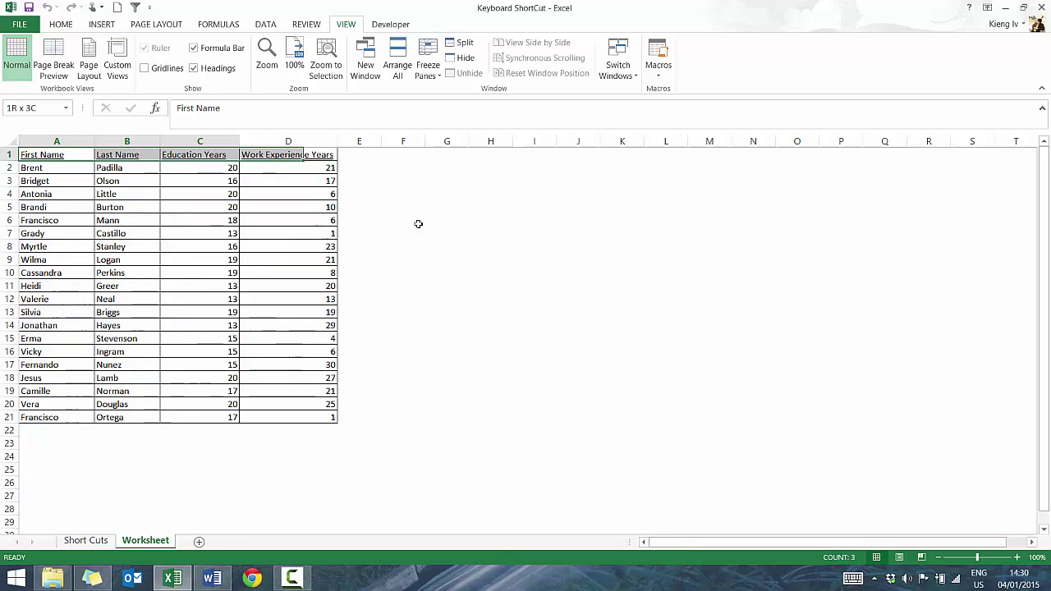
Extend the selection from A1 cell by cell down the First Name column, and return to A1 alone.
key(shift+Down)
key(shift+Down)
key(shift+Down)
key(shift+Down)
key(shift+Down)
key(shift+Down)
key(shift+Down)
key(shift+Down)
key(shift+Down)
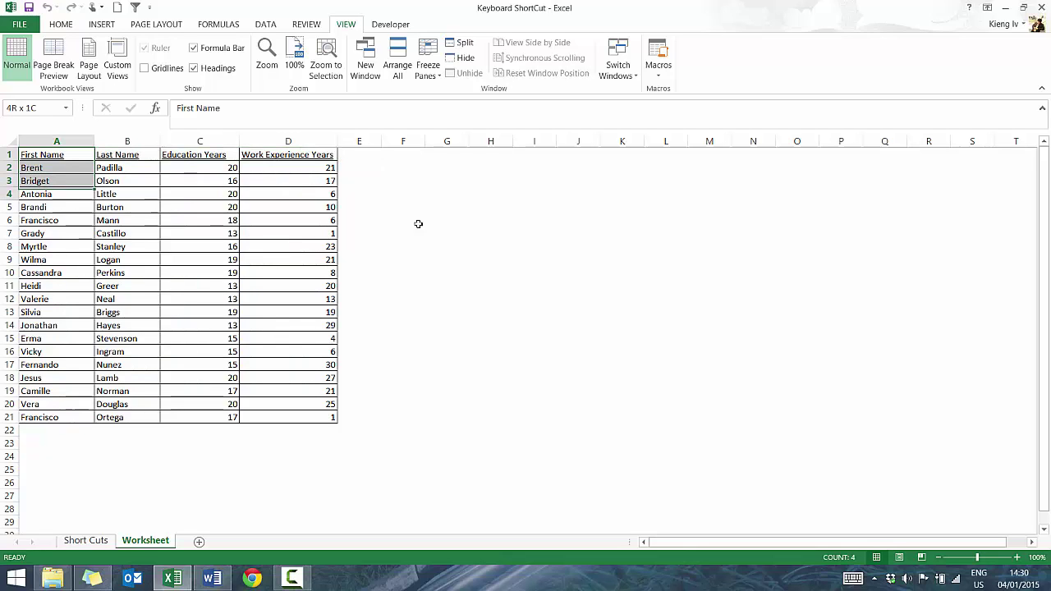
key(shift+Down)
key(shift+Down)
key(shift+Down)
key(shift+Down)
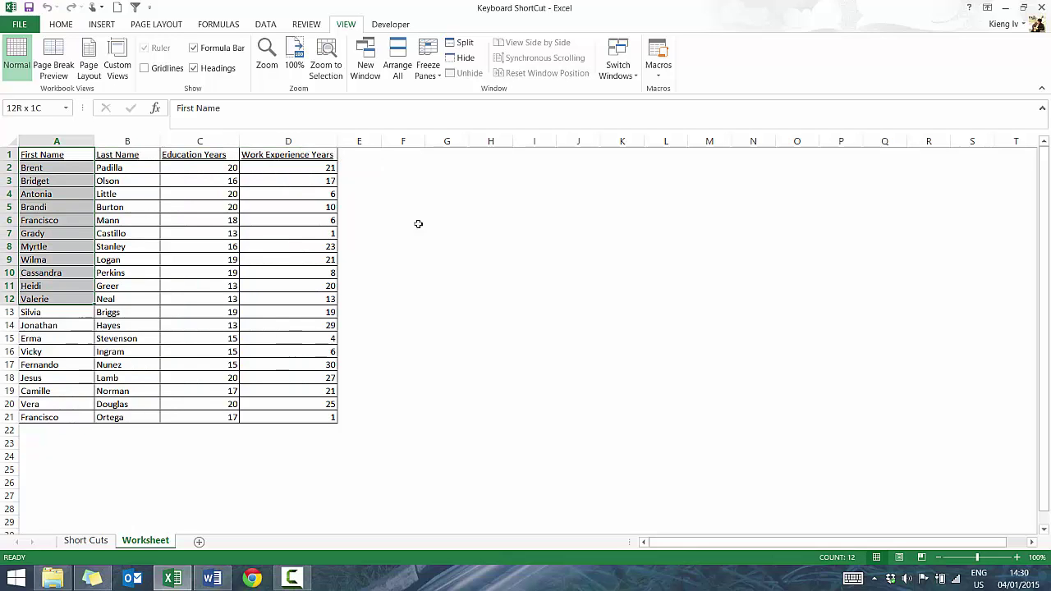
key(ctrl+Home)
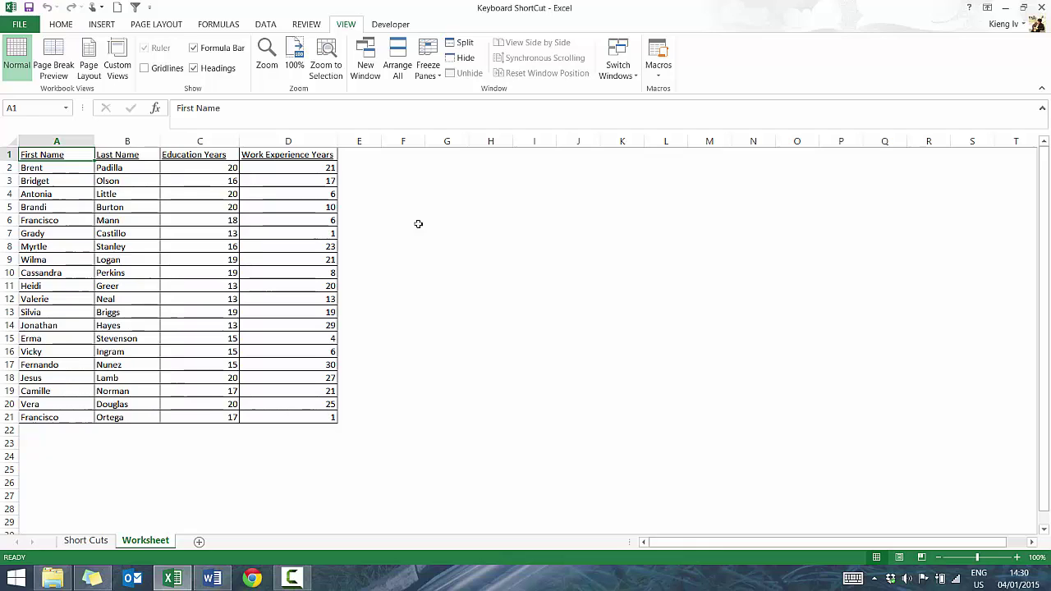
Open the worksheet's print preview and return to the sheet, and repeat this once.
key(ctrl+p)
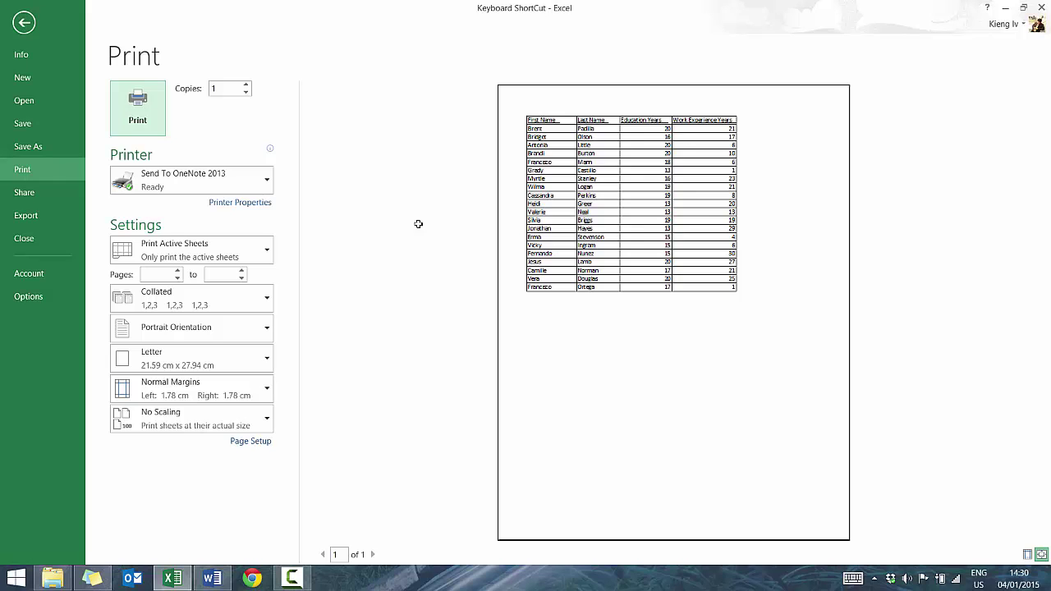
key(Escape)
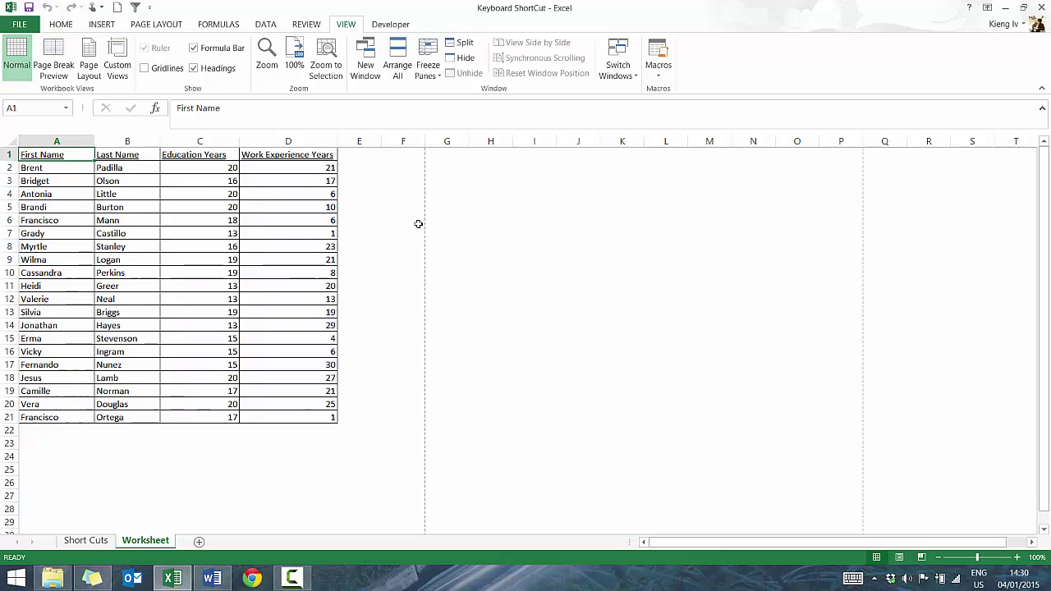
key(ctrl+p)
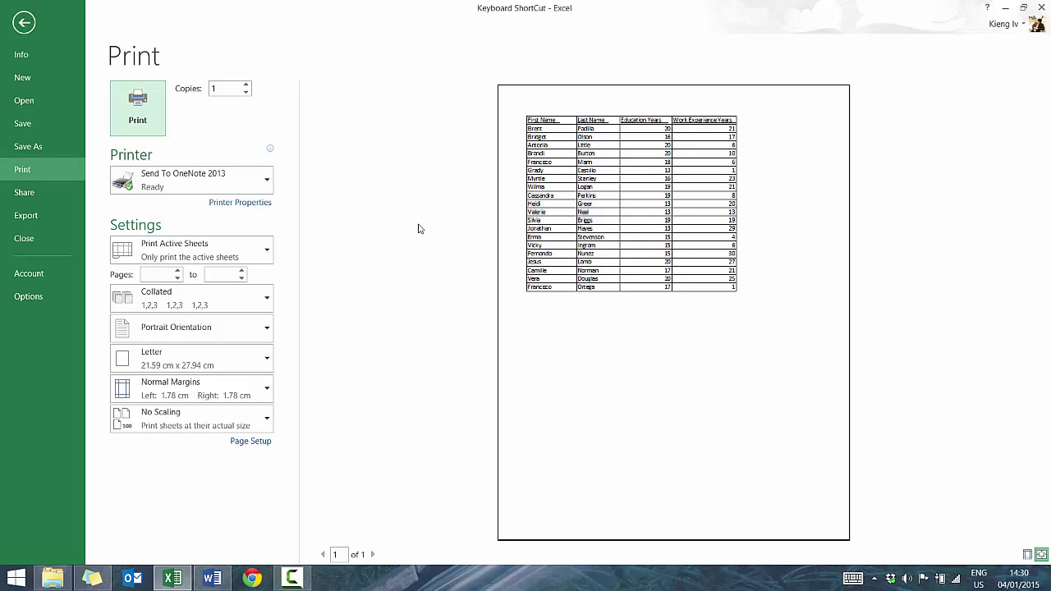
key(Escape)
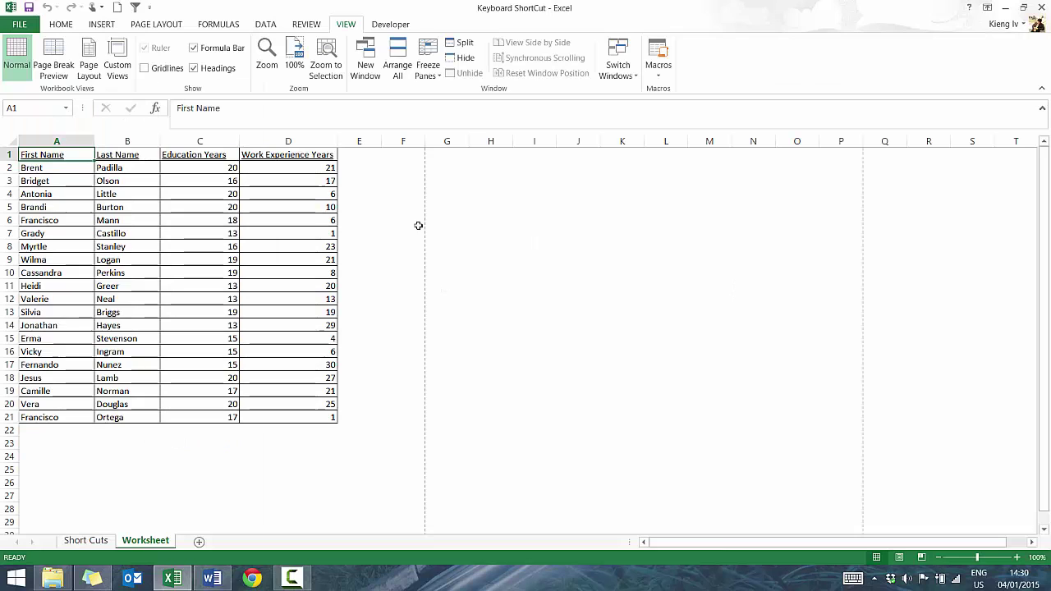
Turn on filtering for the table and filter Education Years with a greater-than condition that keeps only 17 years and up.
click(267, 25)
click(342, 64)
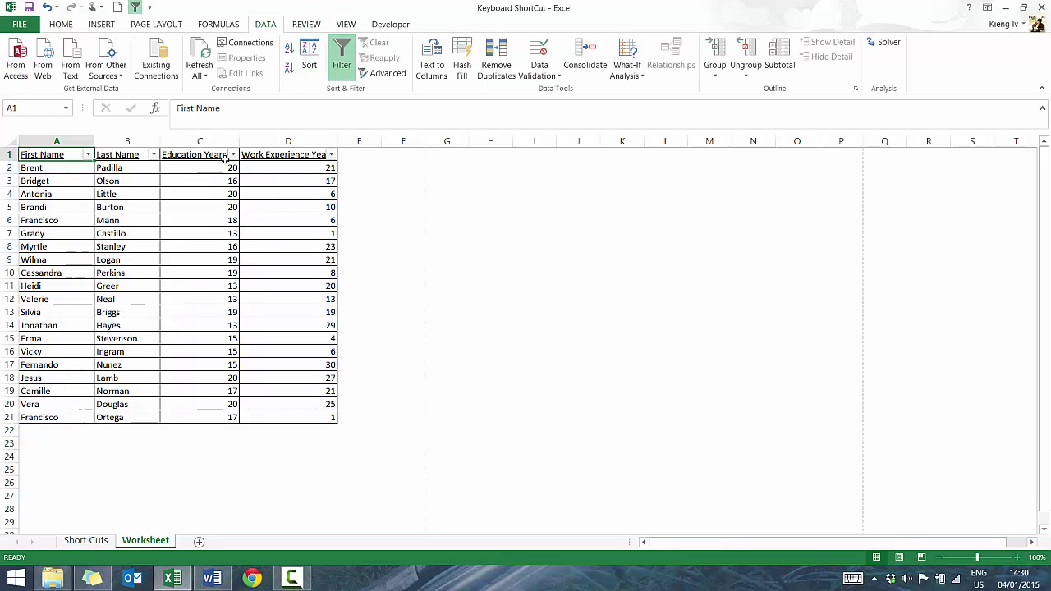
click(233, 154)
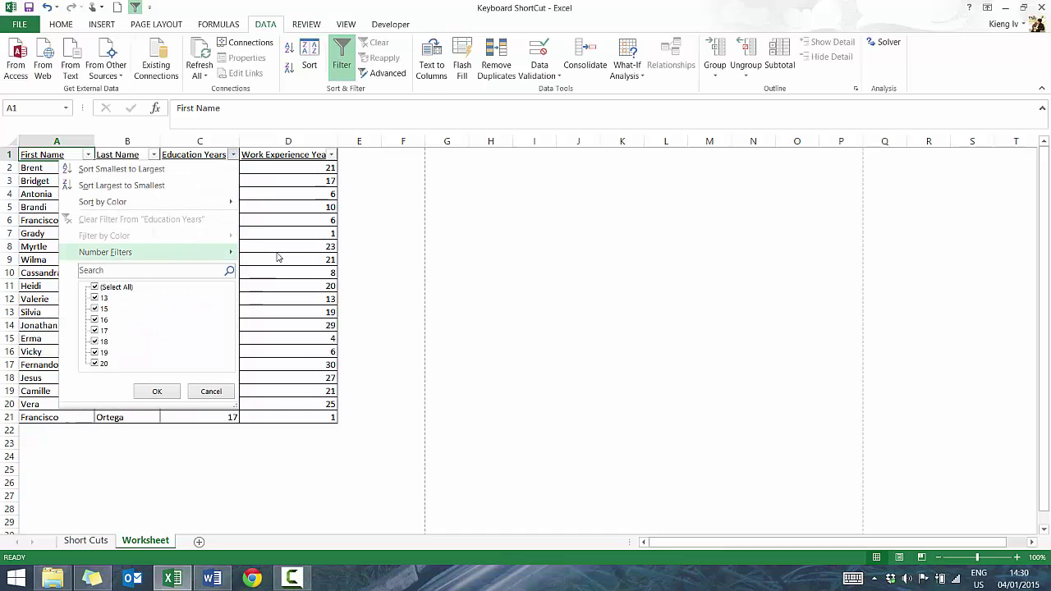
mouse_move(234, 253)
click(284, 289)
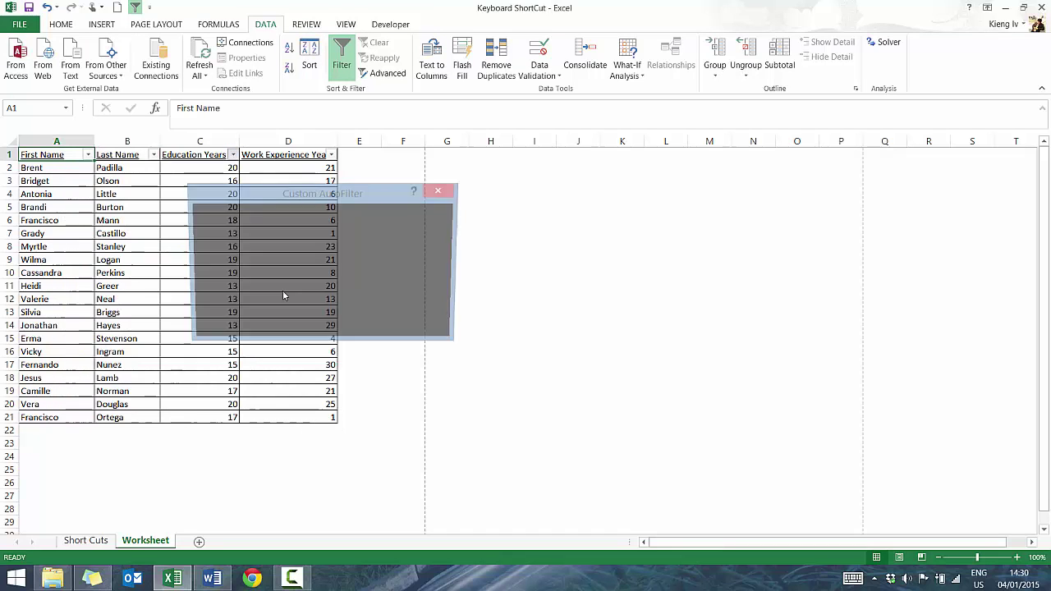
text(1+)
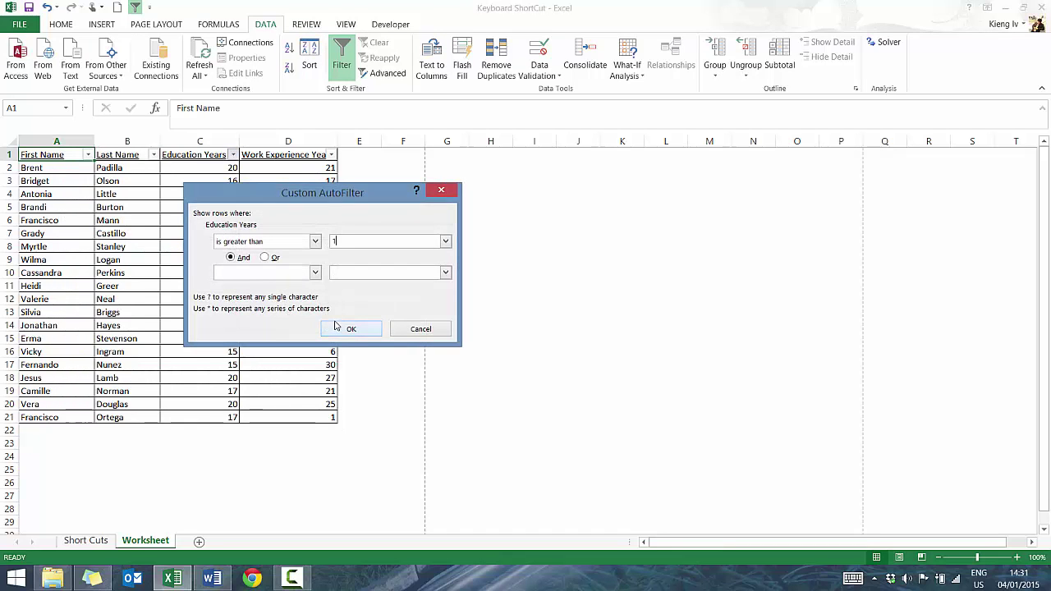
click(355, 329)
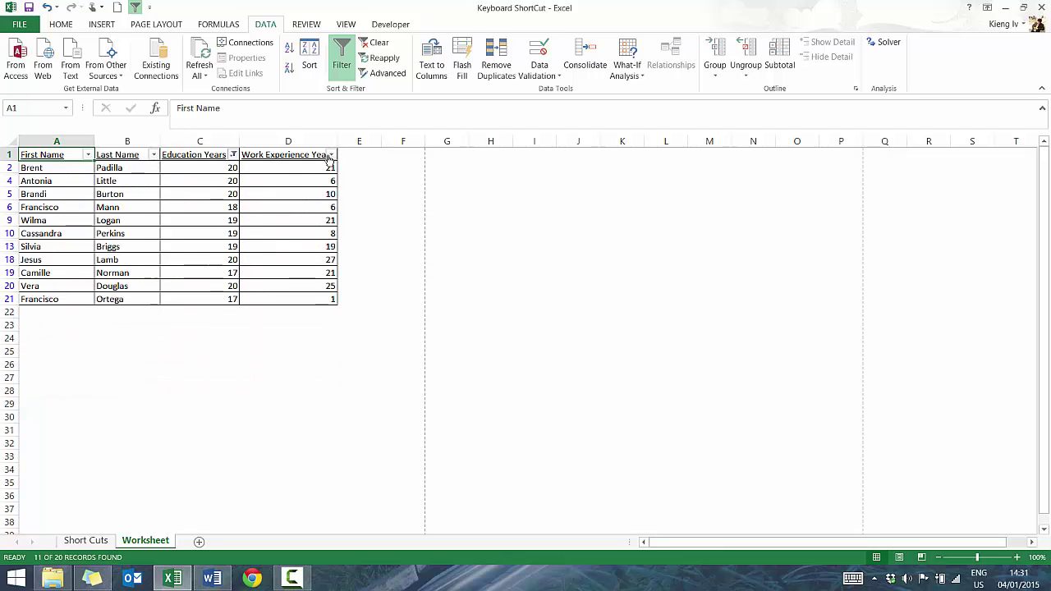
Filter the Work Experience Years column to values greater than 10.
click(330, 155)
mouse_move(298, 254)
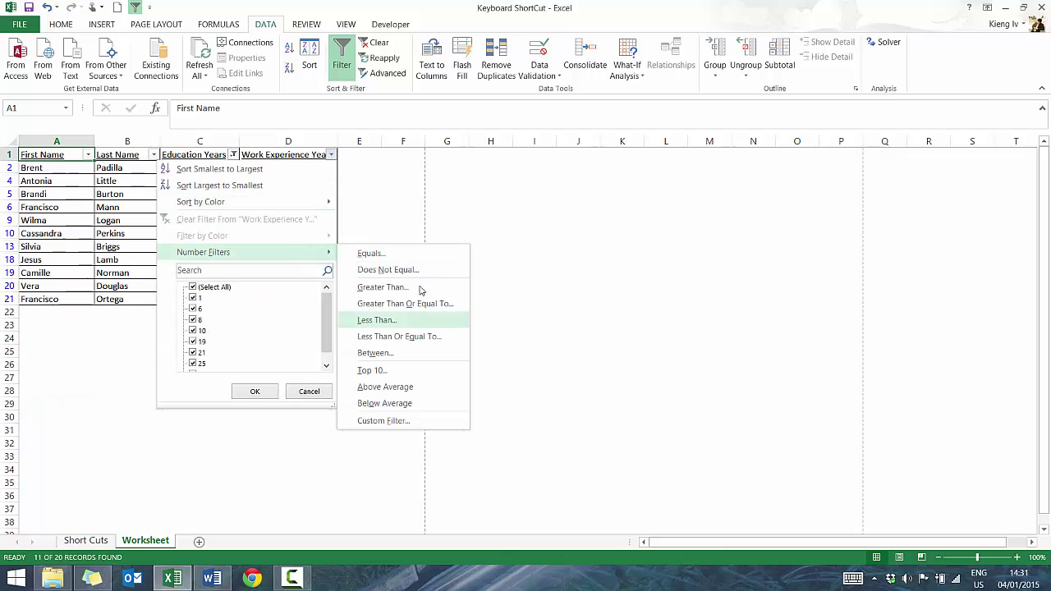
click(404, 287)
text(18)
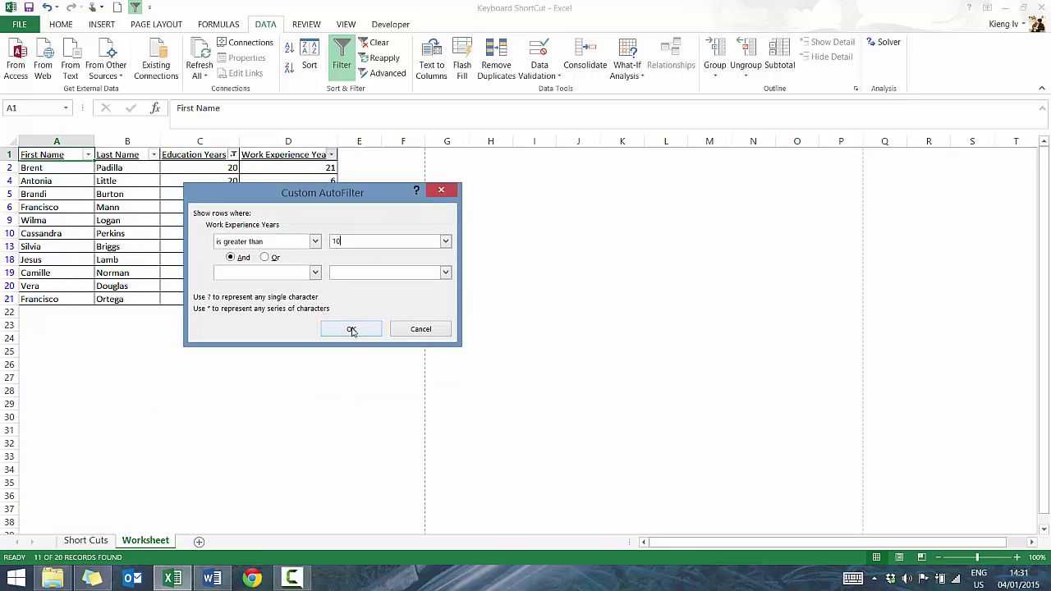
click(348, 329)
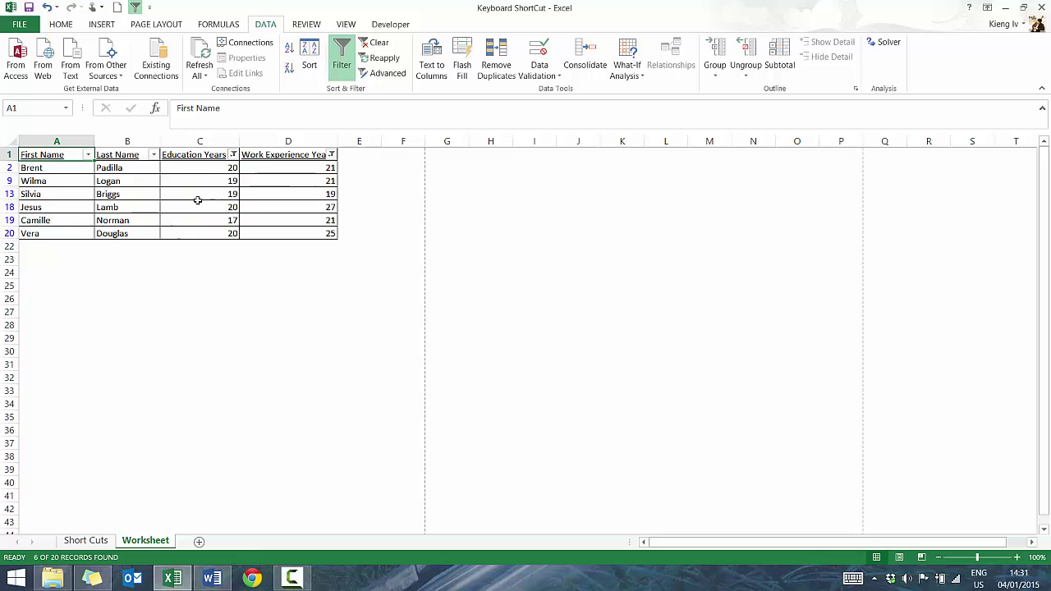
Clear the filters on both columns using the ribbon's keyboard access keys, starting from a cell in the filtered table.
click(269, 213)
key(alt)
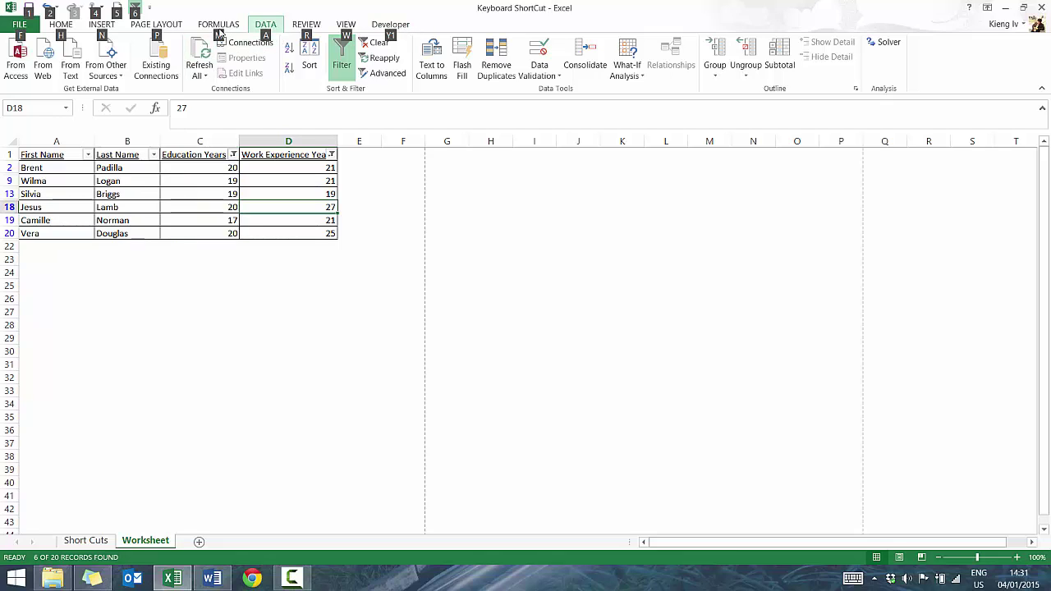
key(a)
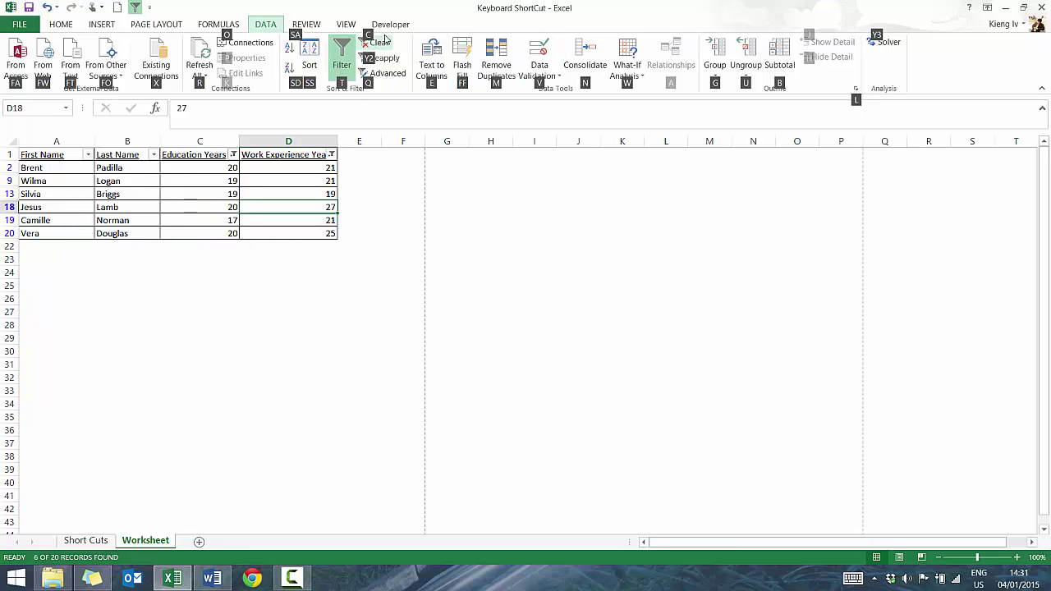
key(c)
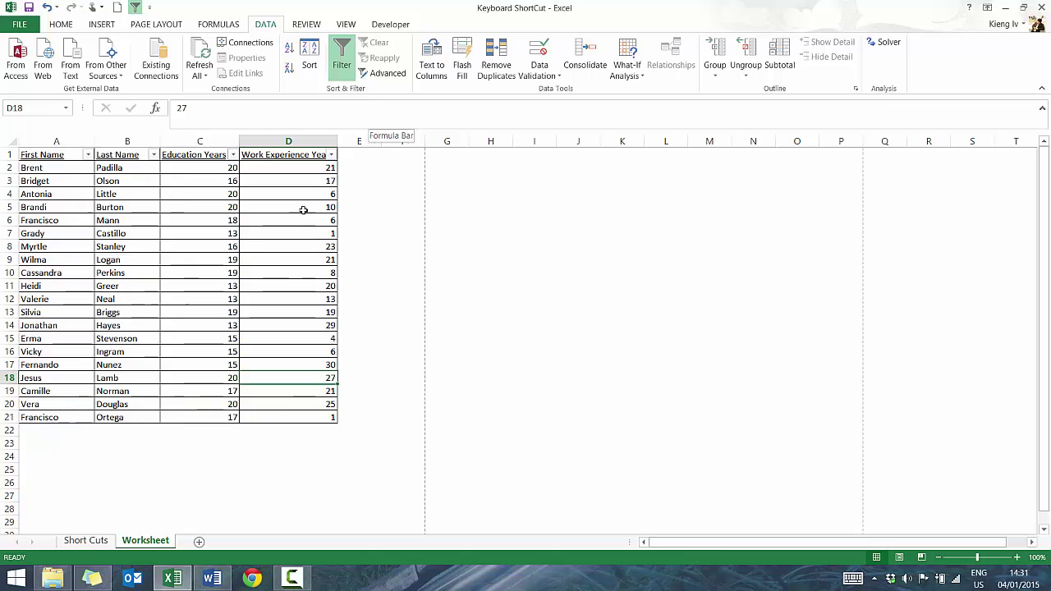
Open the Sort dialog for the table from cell D6 and close it without sorting.
click(274, 220)
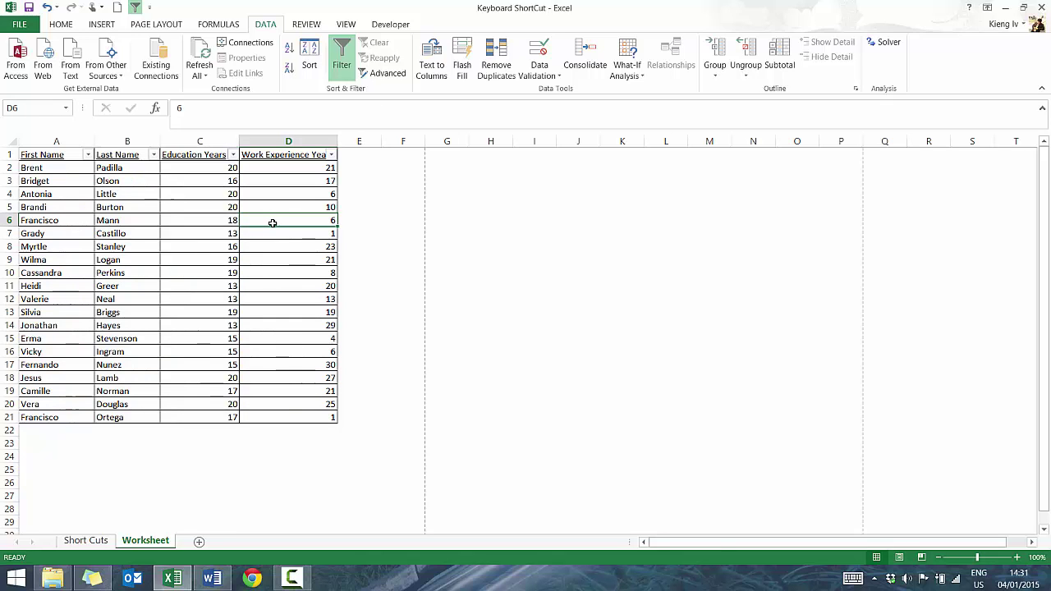
key(alt)
key(a)
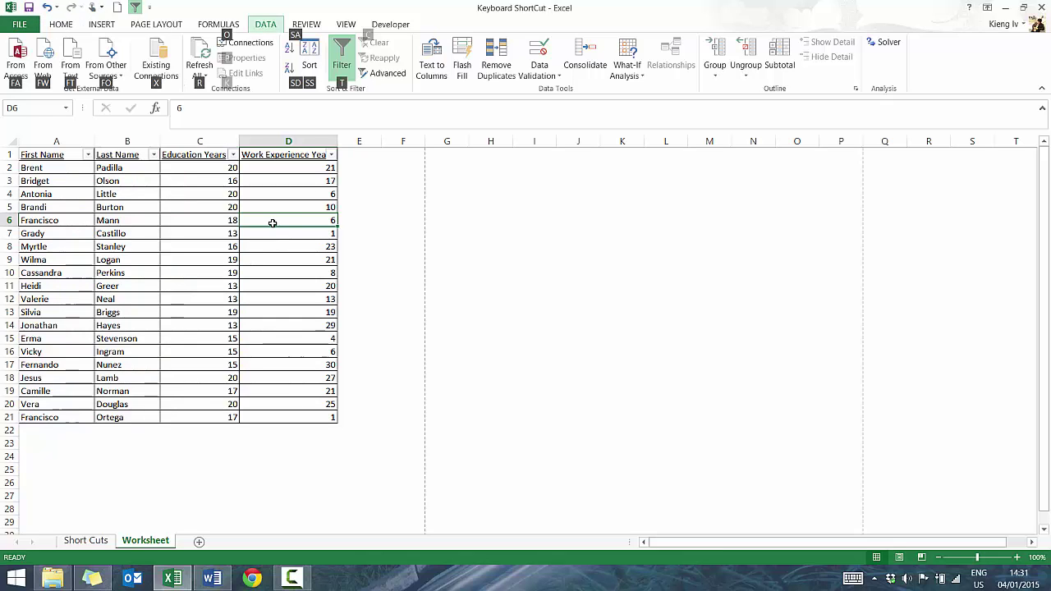
key(s)
key(s)
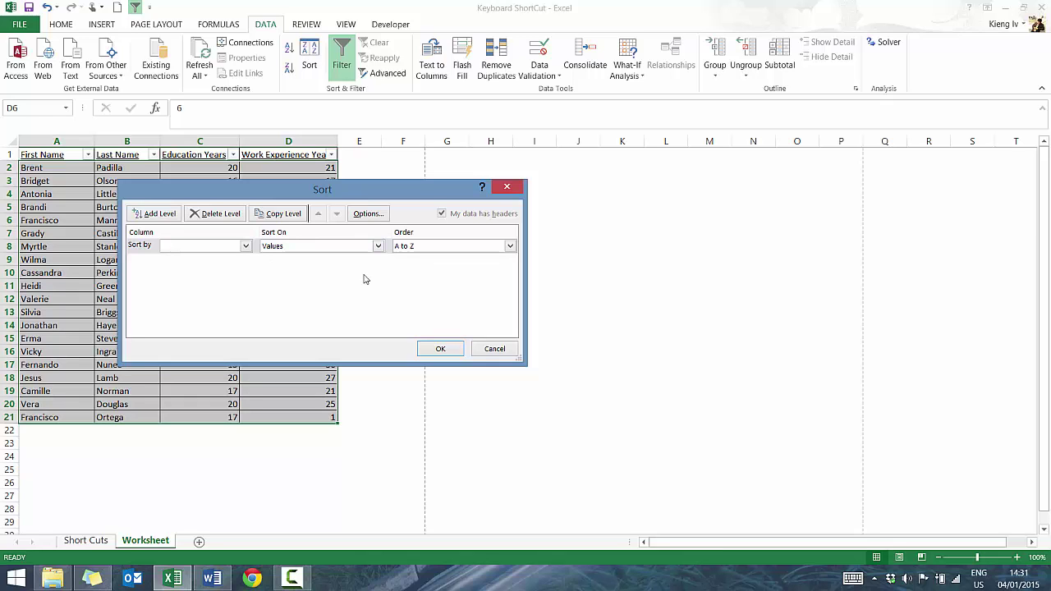
key(Escape)
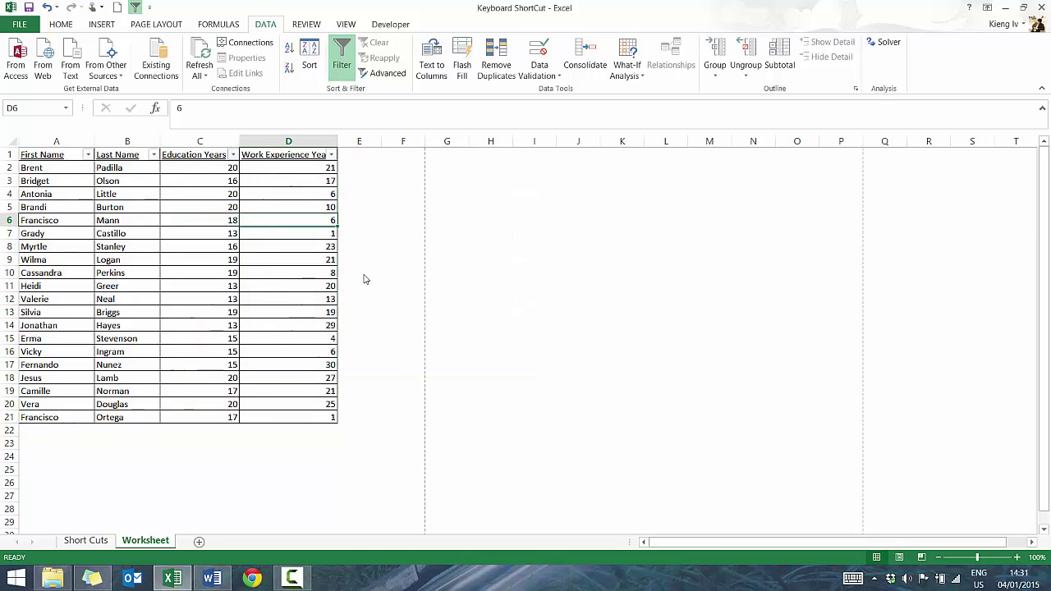
Start a SUM formula in C22 by hand and again with AutoSum over C2:C21, cancelling each attempt.
click(222, 427)
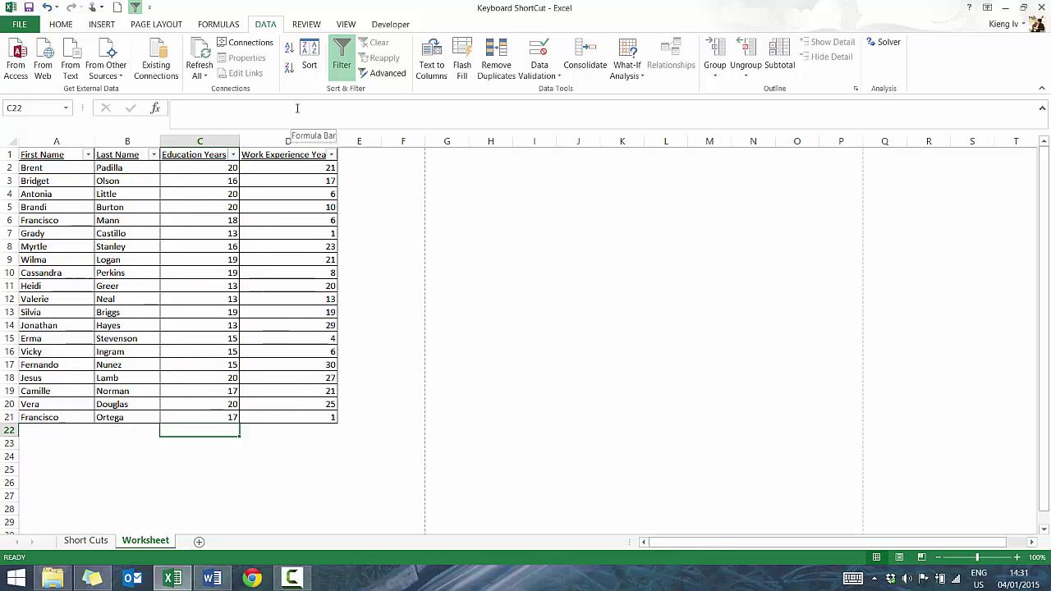
text(=sum()
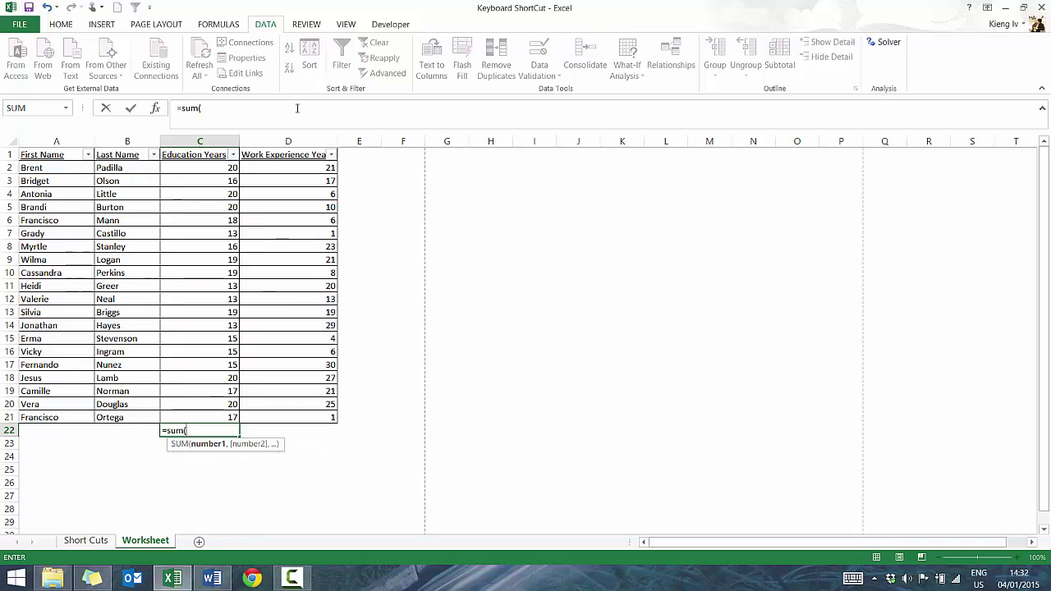
key(Escape)
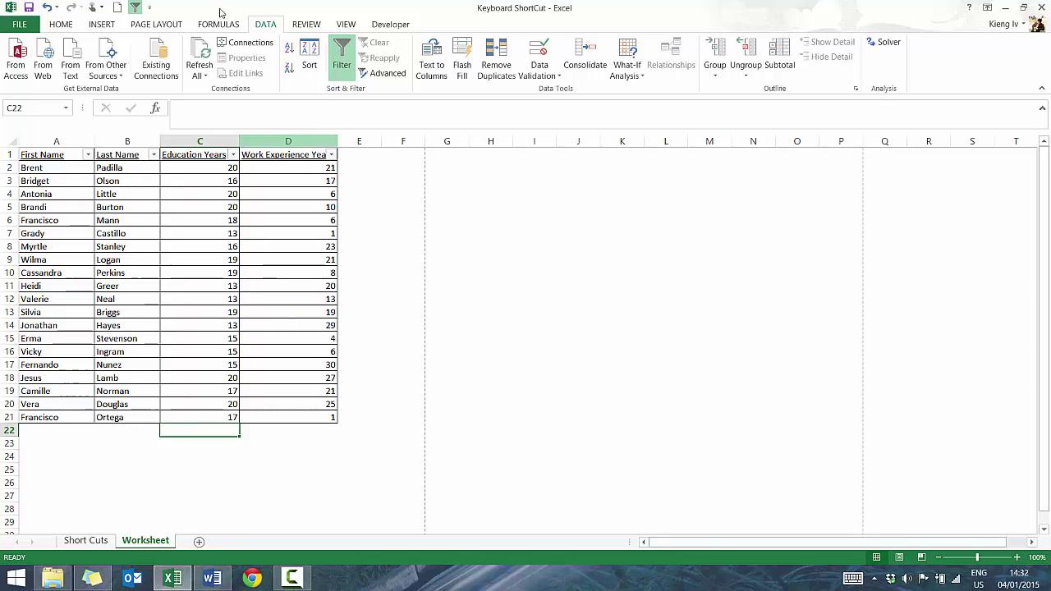
click(229, 26)
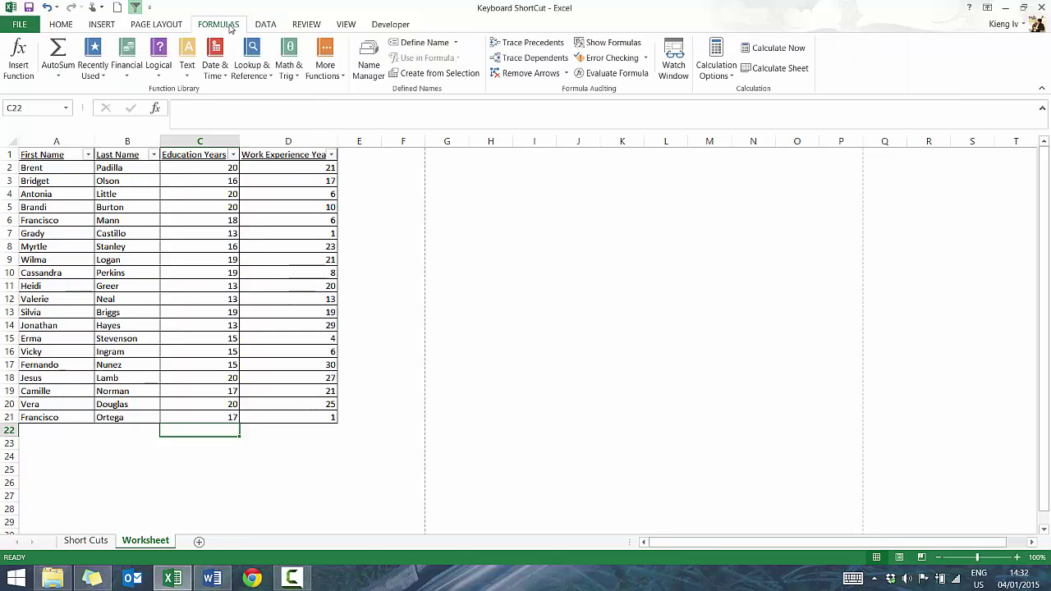
click(58, 51)
key(Escape)
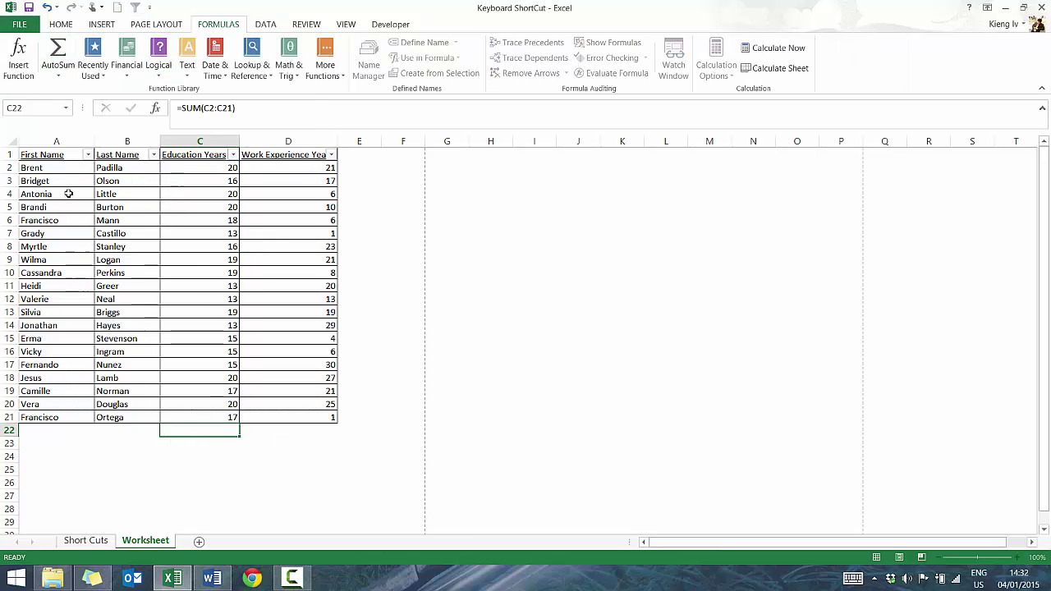
Total the Education Years column in C22 with the AutoSum shortcut, using =SUM(C2:C21).
click(73, 29)
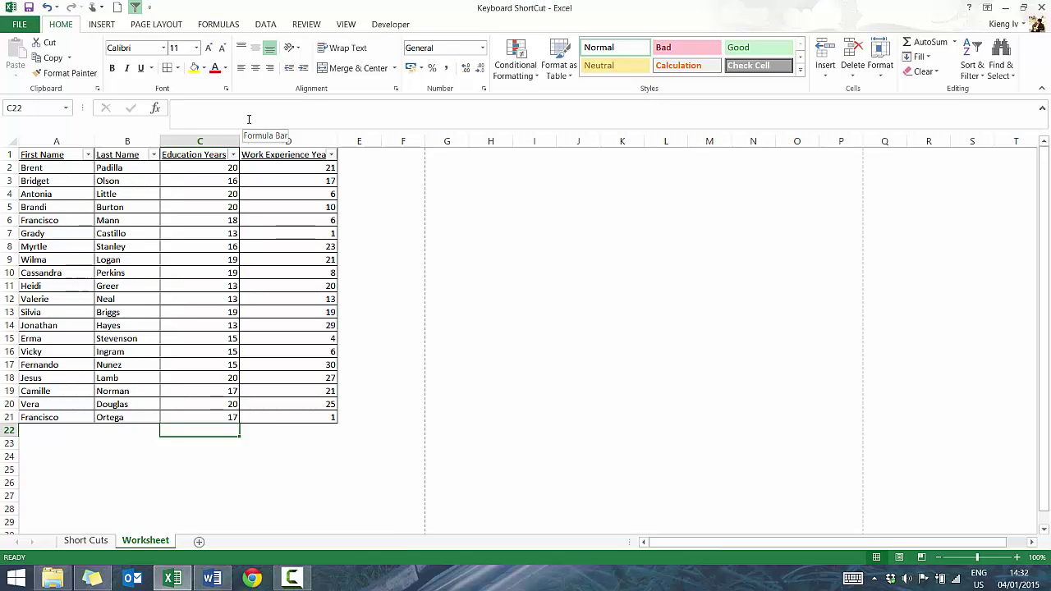
key(alt+equal)
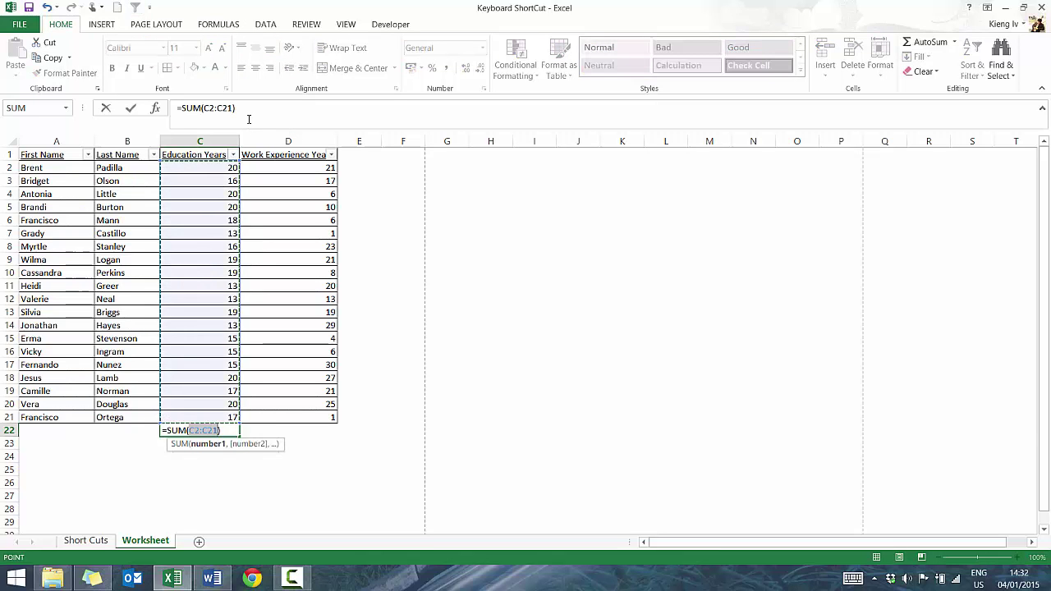
key(Return)
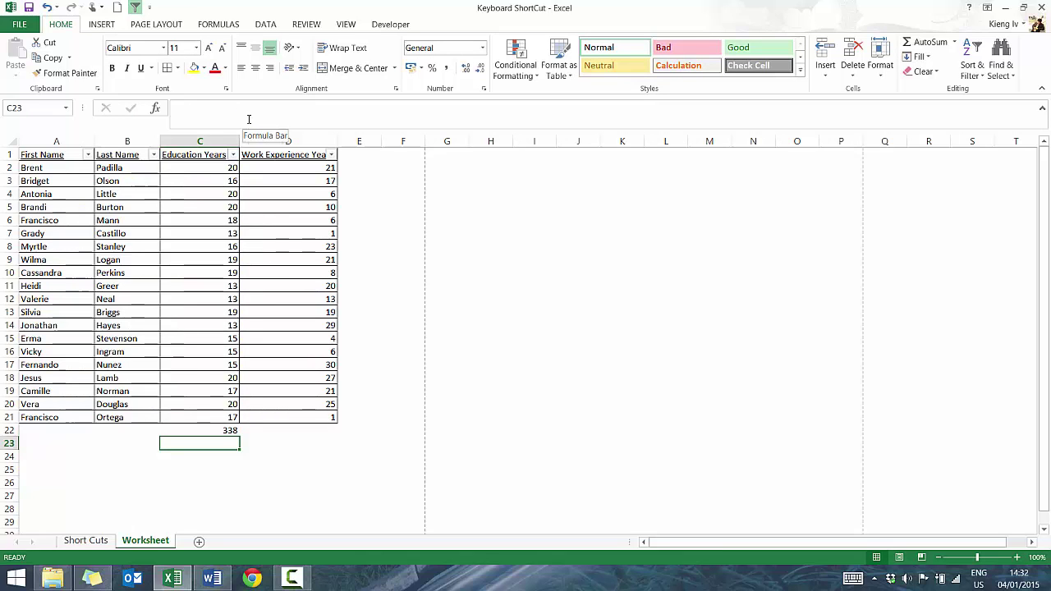
Open the Insert Function dialog for cell B22 from the ribbon and again by shortcut, cancelling it each time.
key(Up)
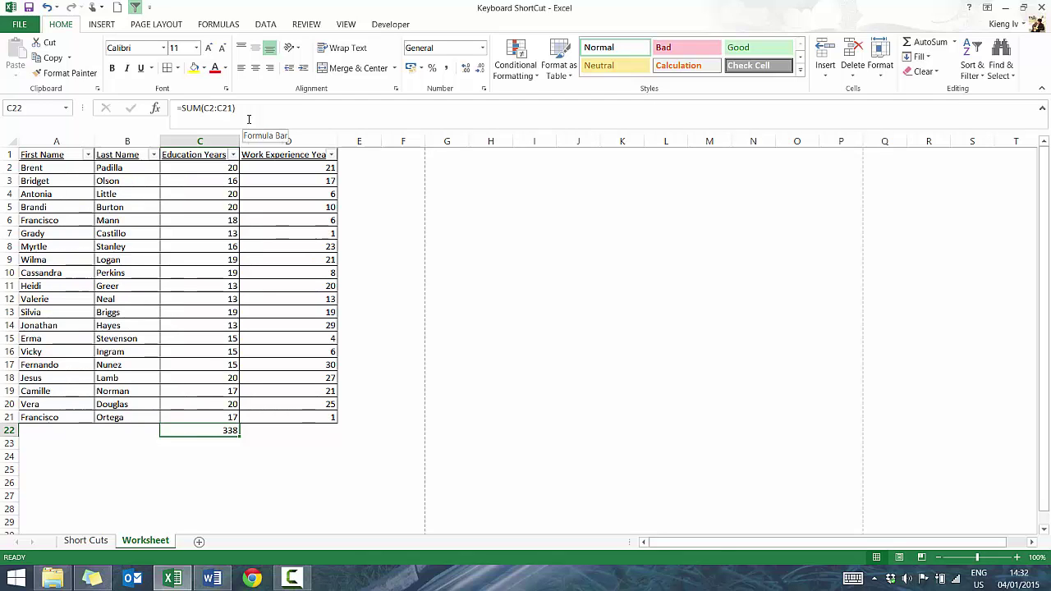
key(Right)
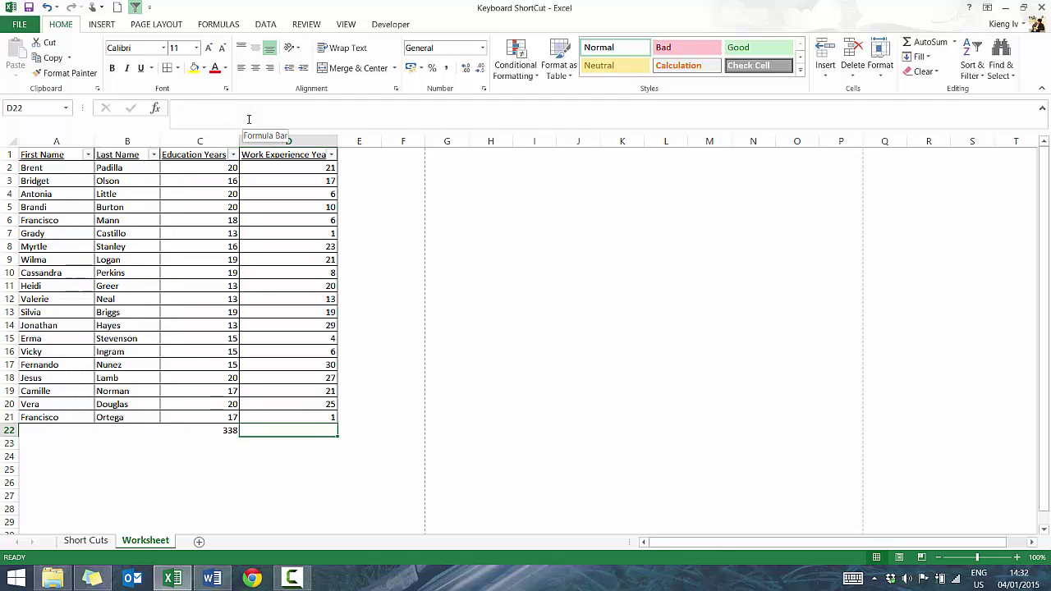
key(Left)
key(Left)
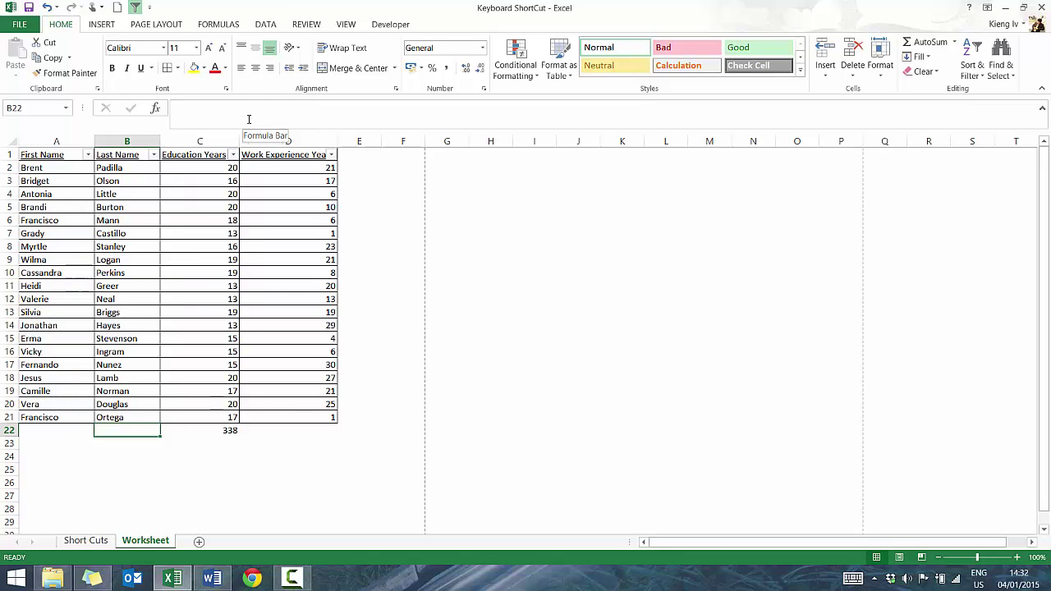
text(=)
key(Escape)
click(200, 25)
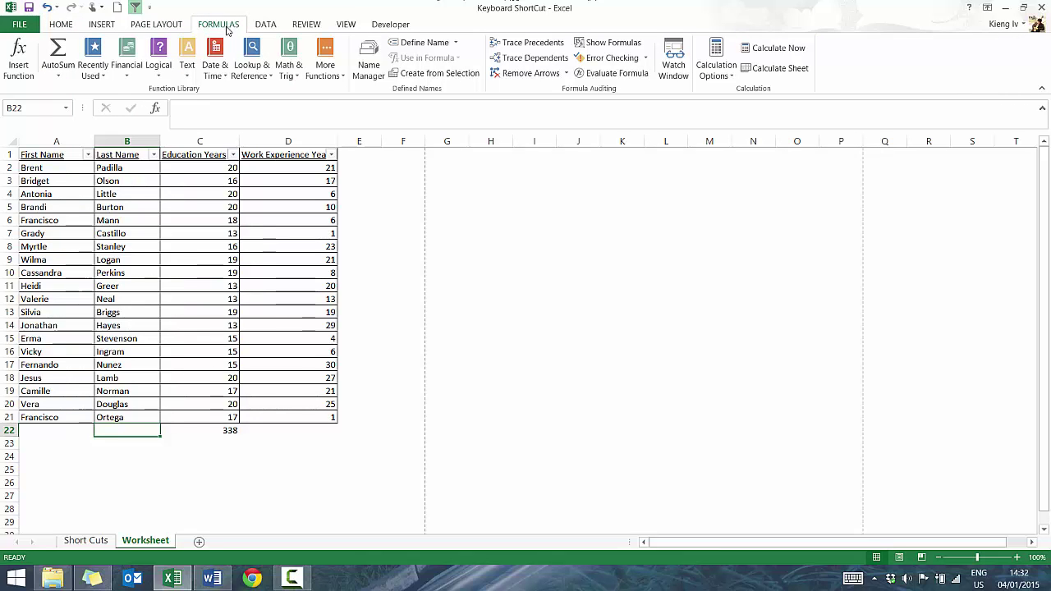
click(11, 62)
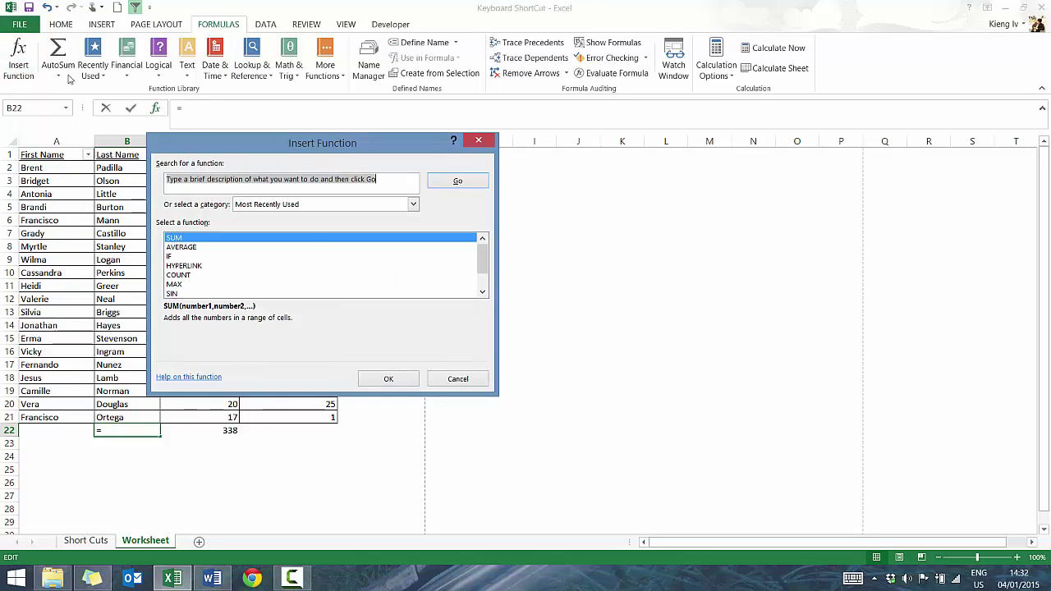
key(Escape)
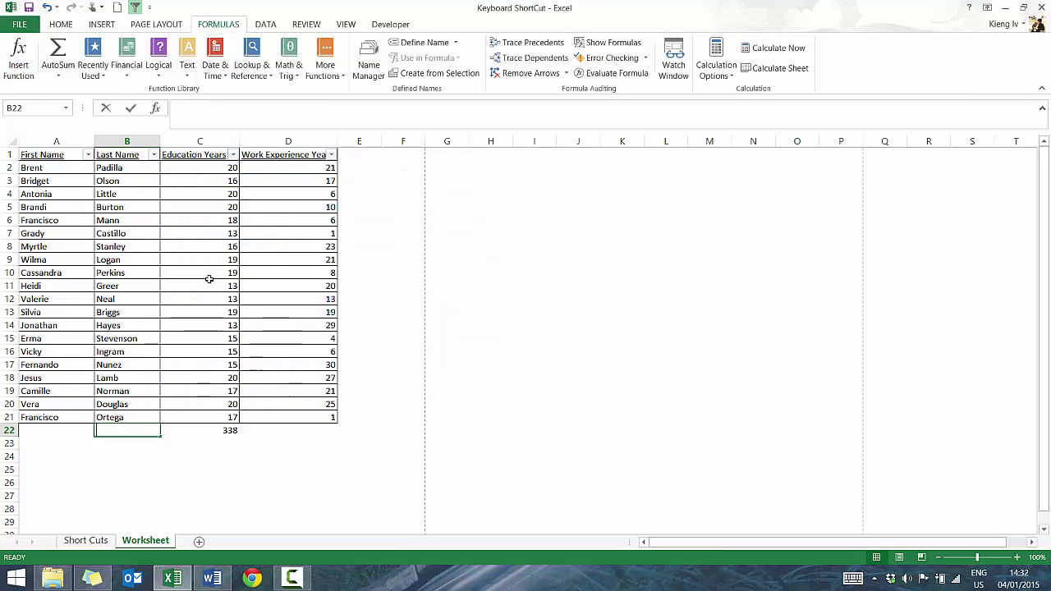
key(shift+F3)
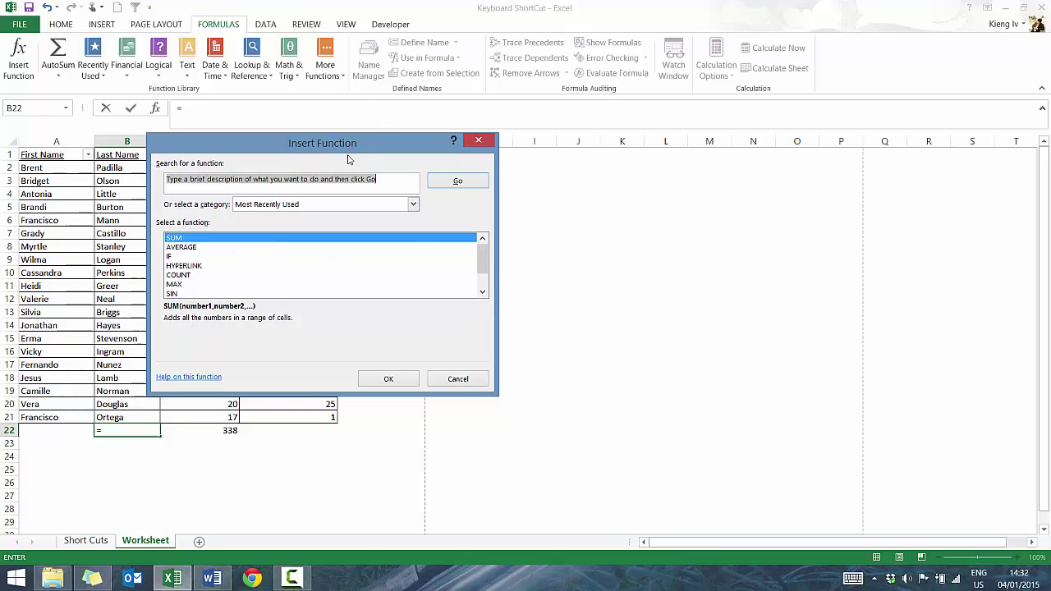
key(Escape)
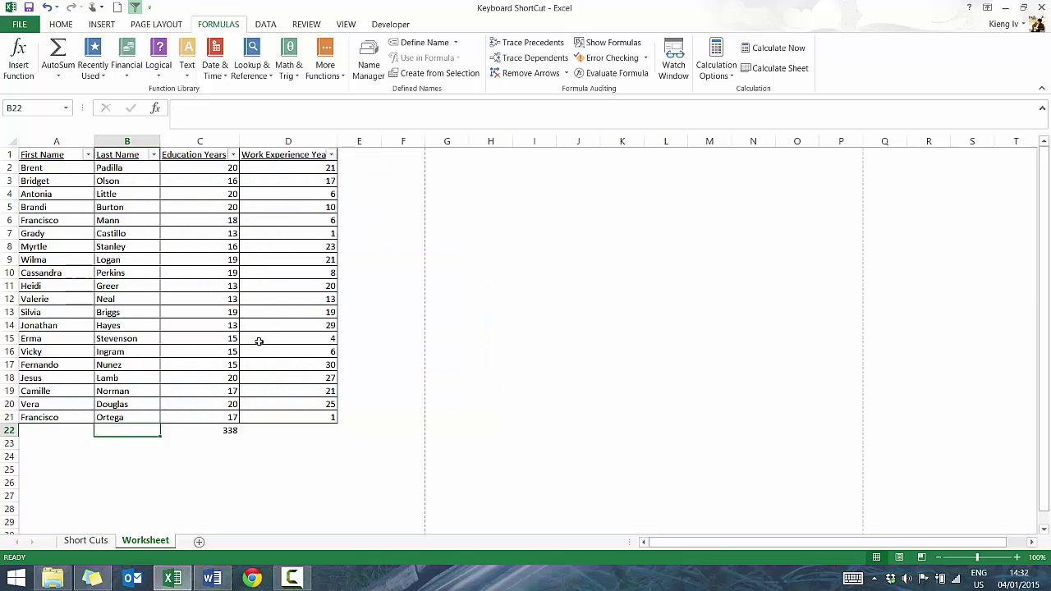
Cycle the C21 reference in C22's SUM formula through its absolute and mixed forms and back to relative, keeping =SUM(C2:C21).
click(211, 432)
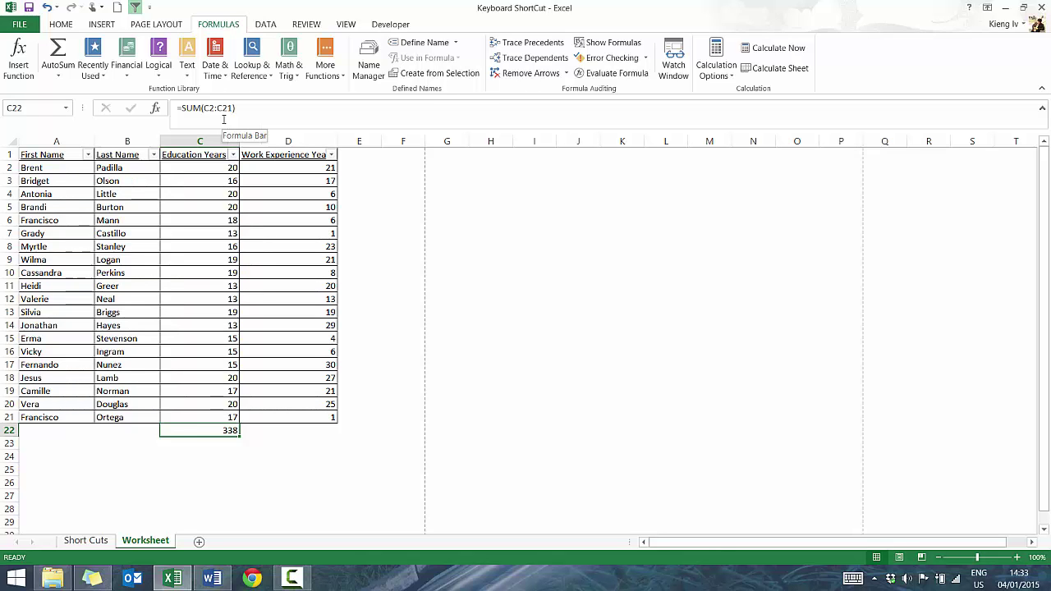
key(F2)
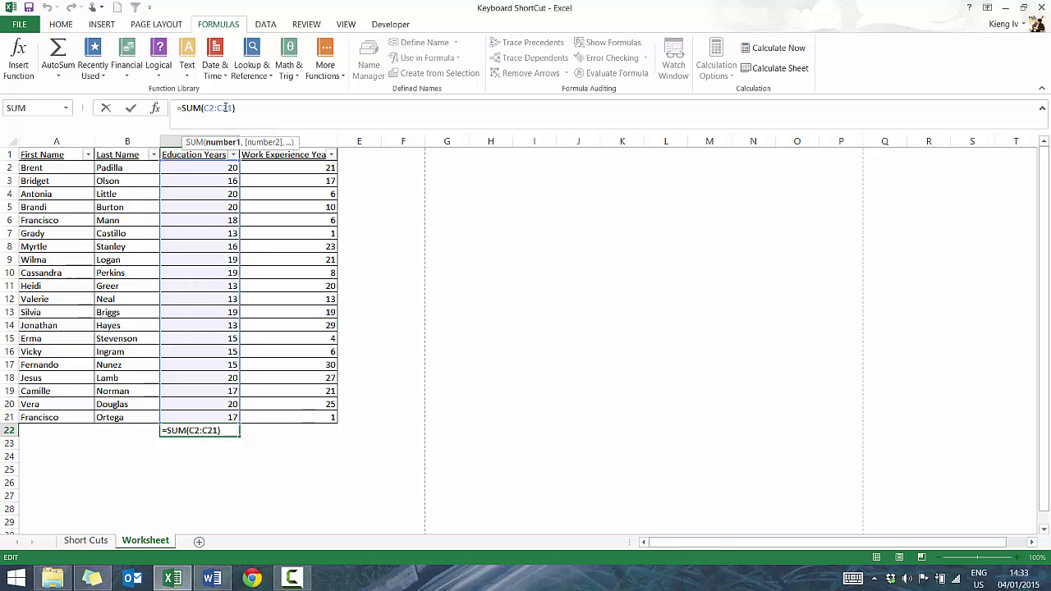
double_click(225, 107)
key(F4)
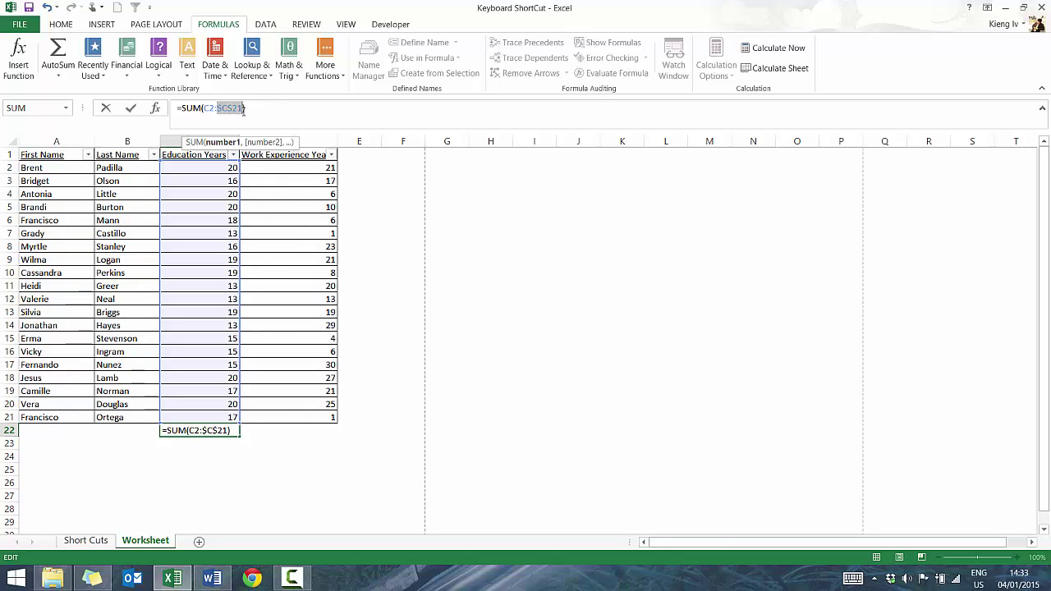
key(F4)
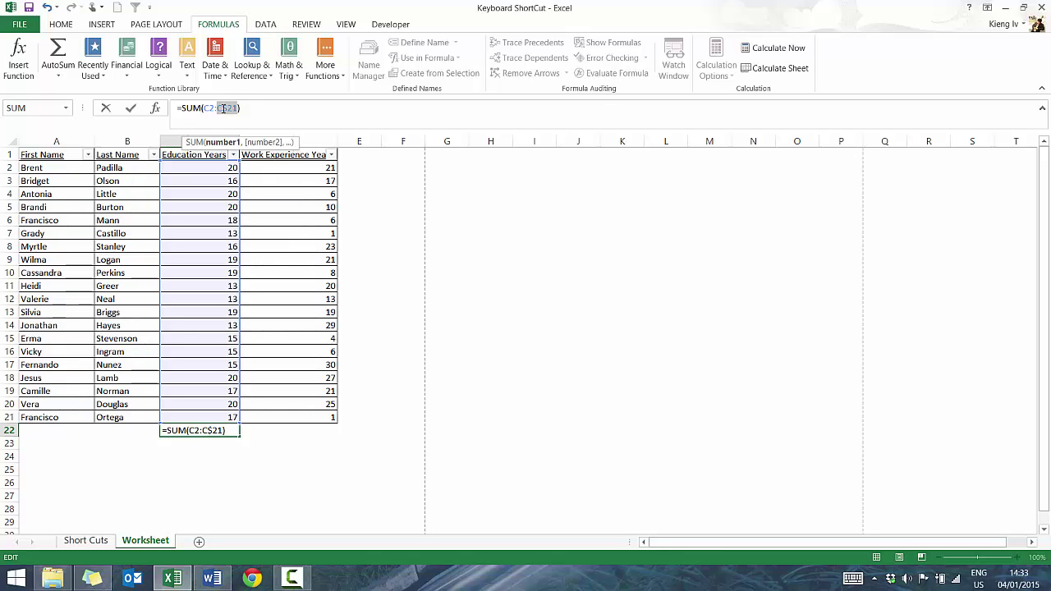
key(F4)
key(F4)
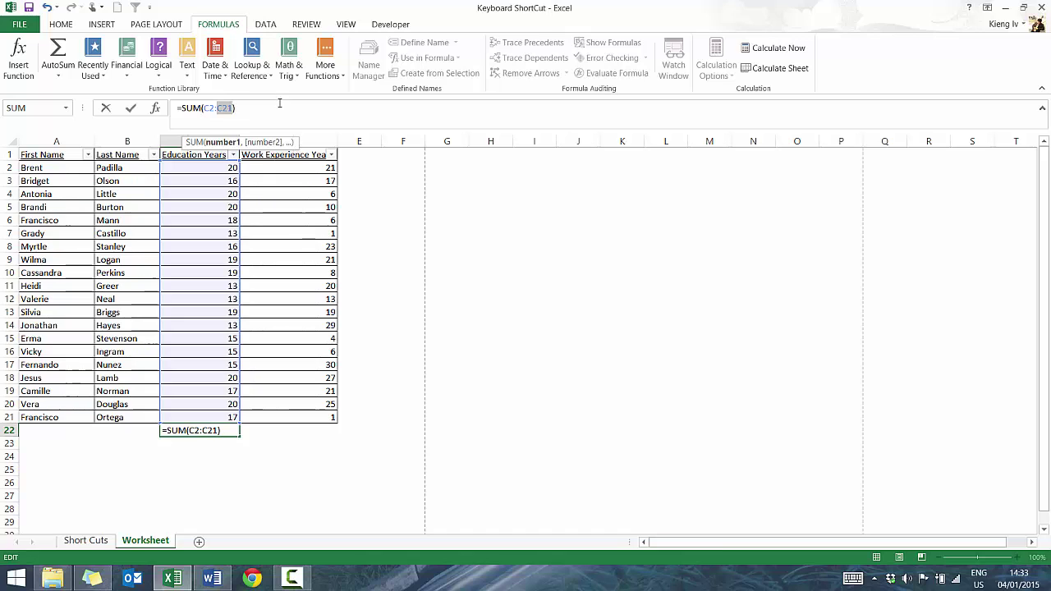
key(ctrl+Return)
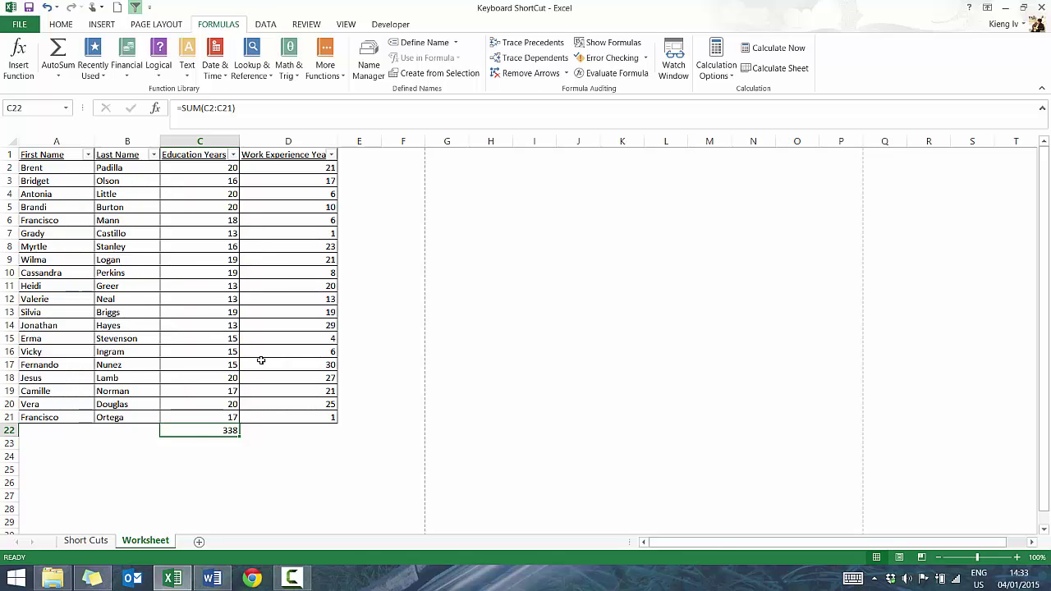
Switch back and forth between the Short Cuts and Worksheet sheets, ending on Worksheet.
key(ctrl+Page_Up)
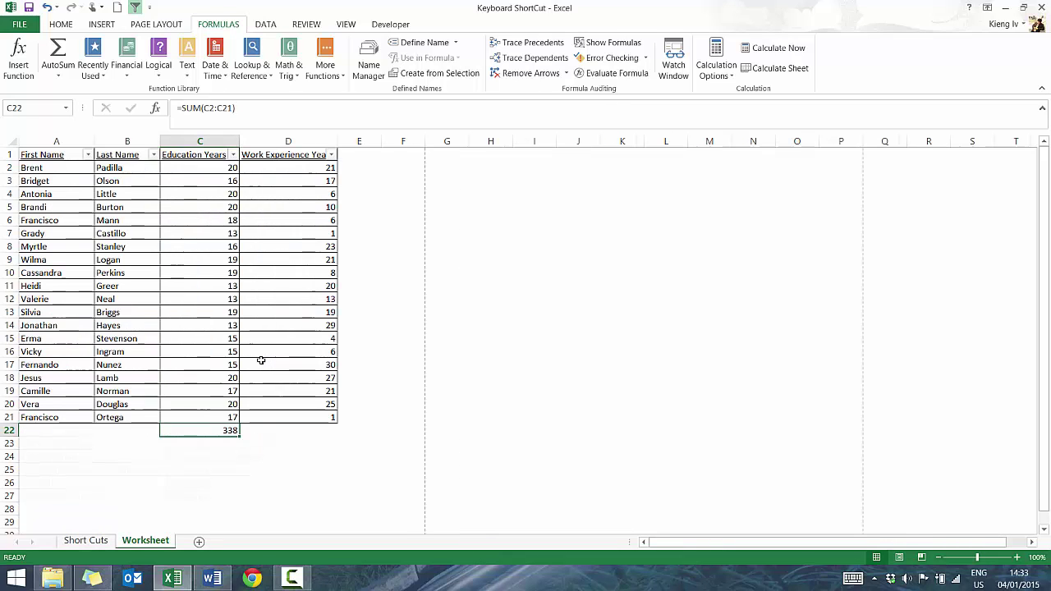
key(ctrl+Page_Down)
key(ctrl+Page_Up)
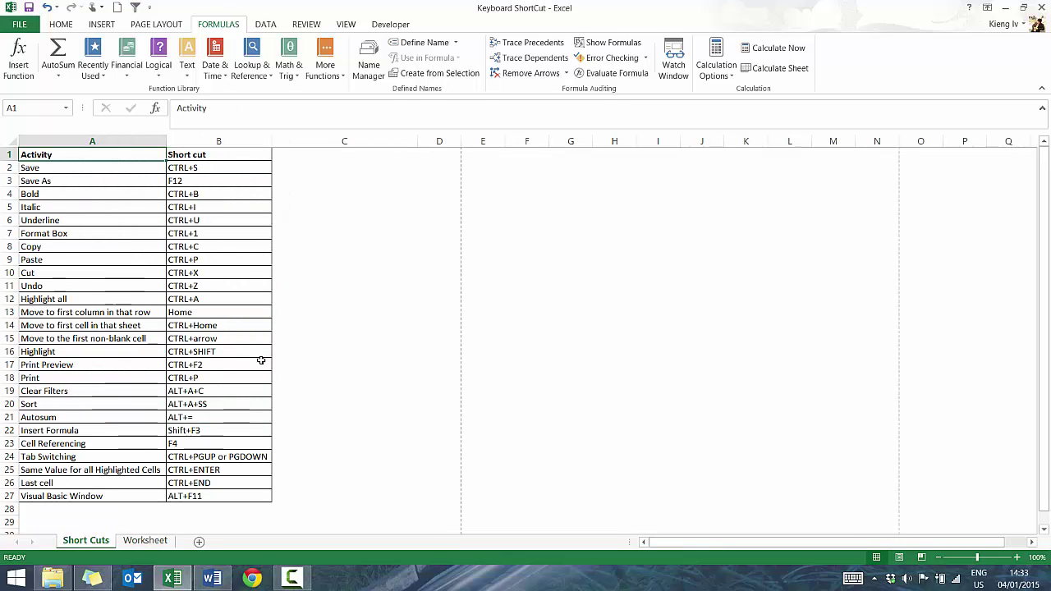
key(ctrl+Page_Down)
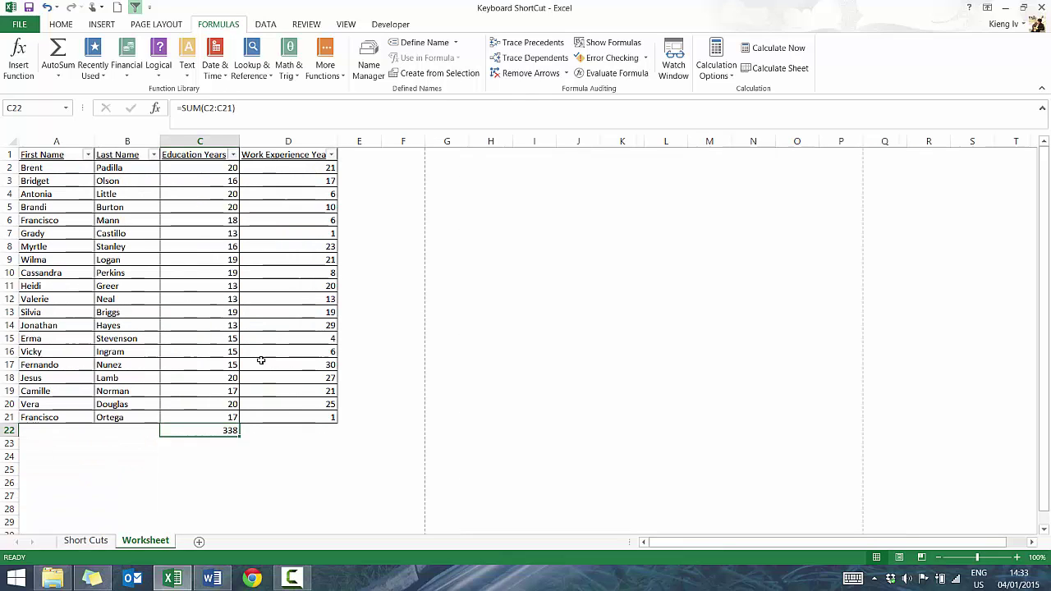
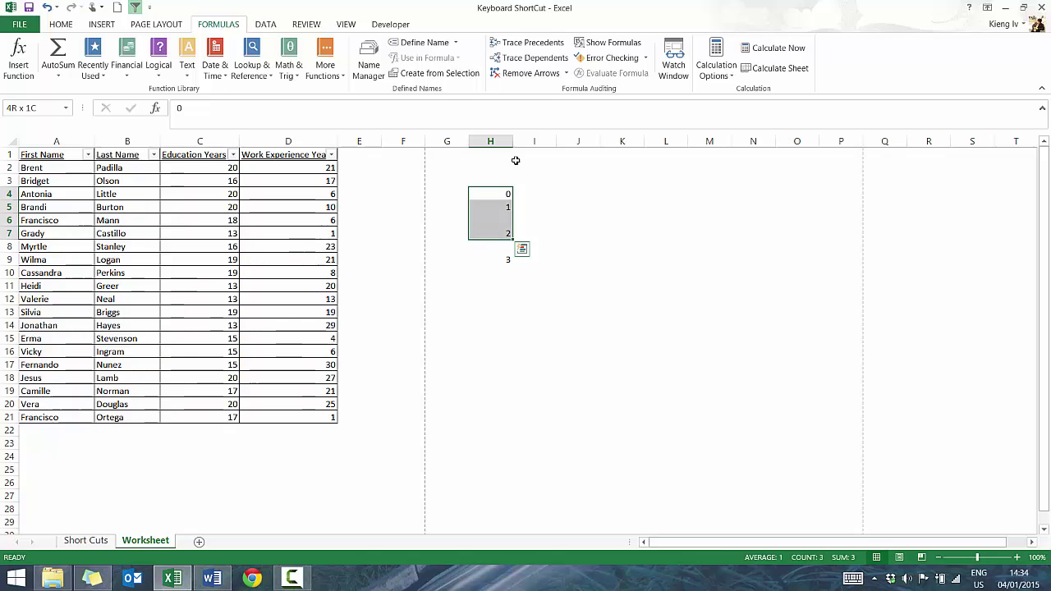
key(shift+Up)
key(shift+Up)
key(shift+Down)
key(shift+Down)
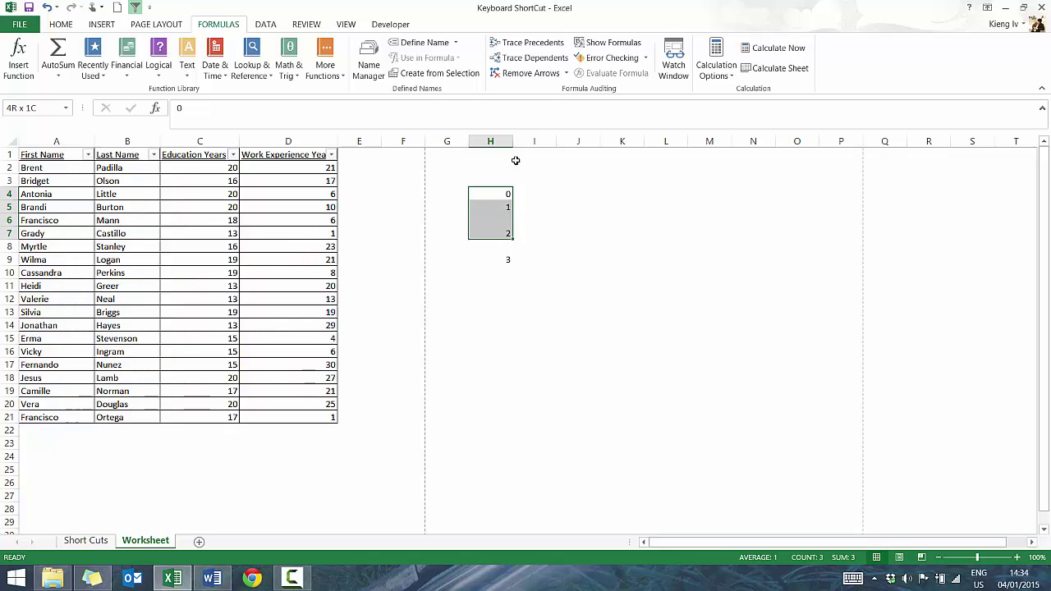
key(shift+Down)
key(shift+Down)
key(ctrl+shift+Down)
key(Up)
key(Up)
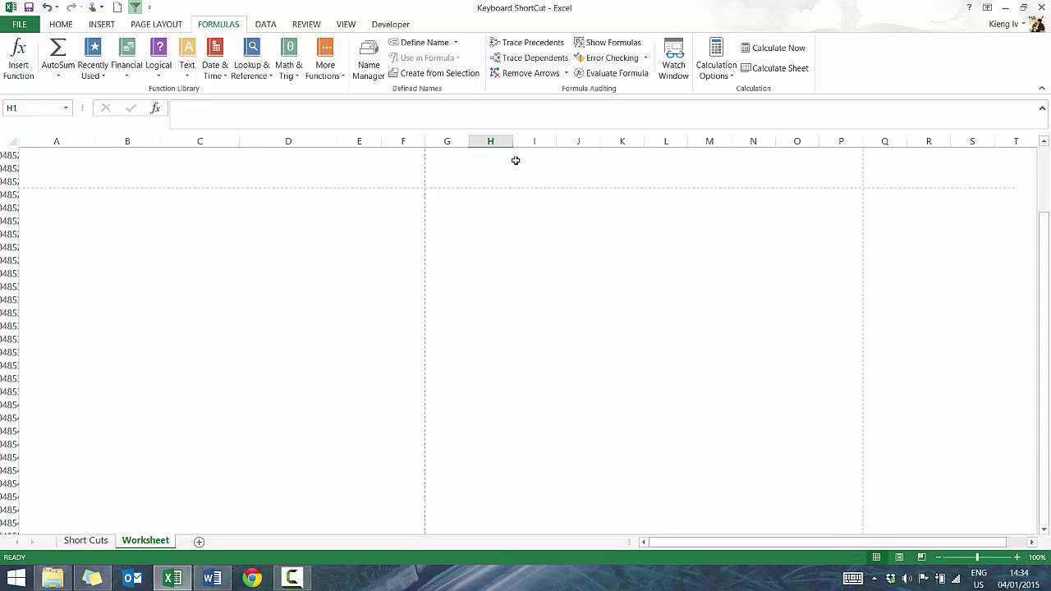
key(Down)
key(Down)
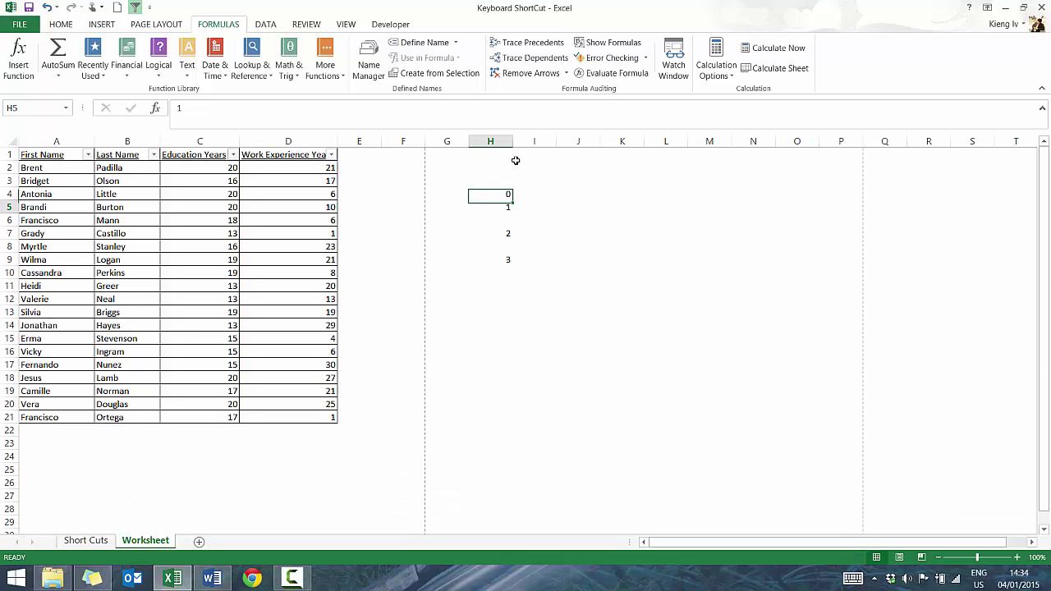
key(Down)
key(Up)
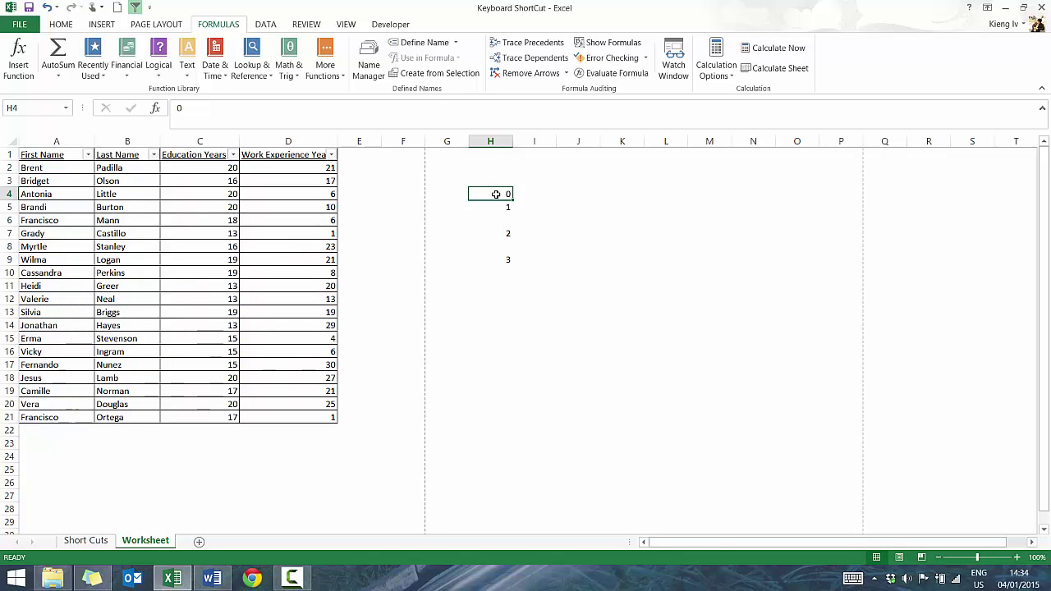
Enter 0 in blank cell H6, copy it into H8, and clear both cells again.
drag(496, 195, 491, 261)
click(494, 220)
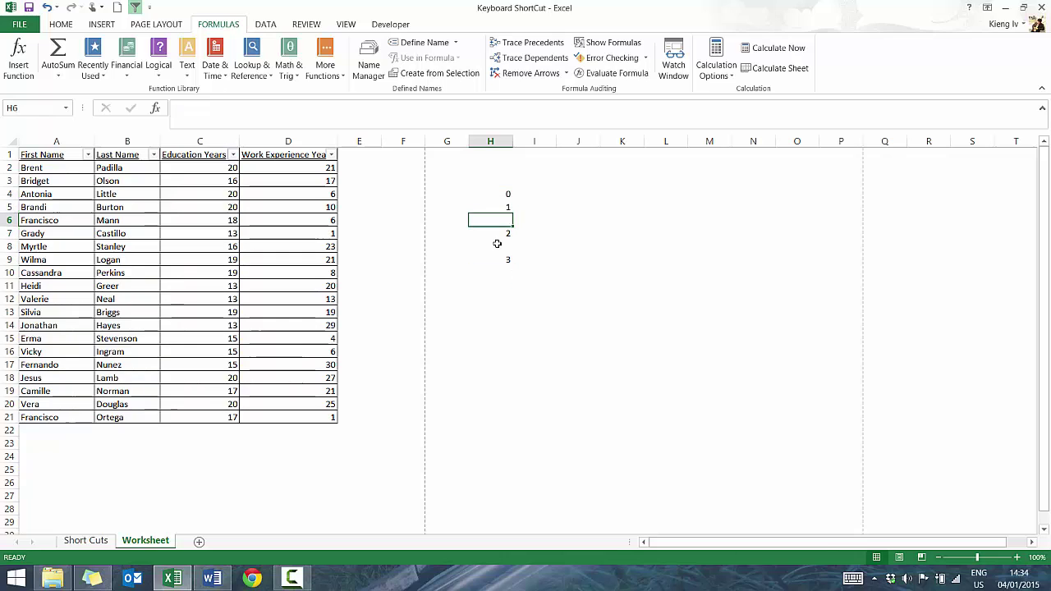
ctrl+click(496, 246)
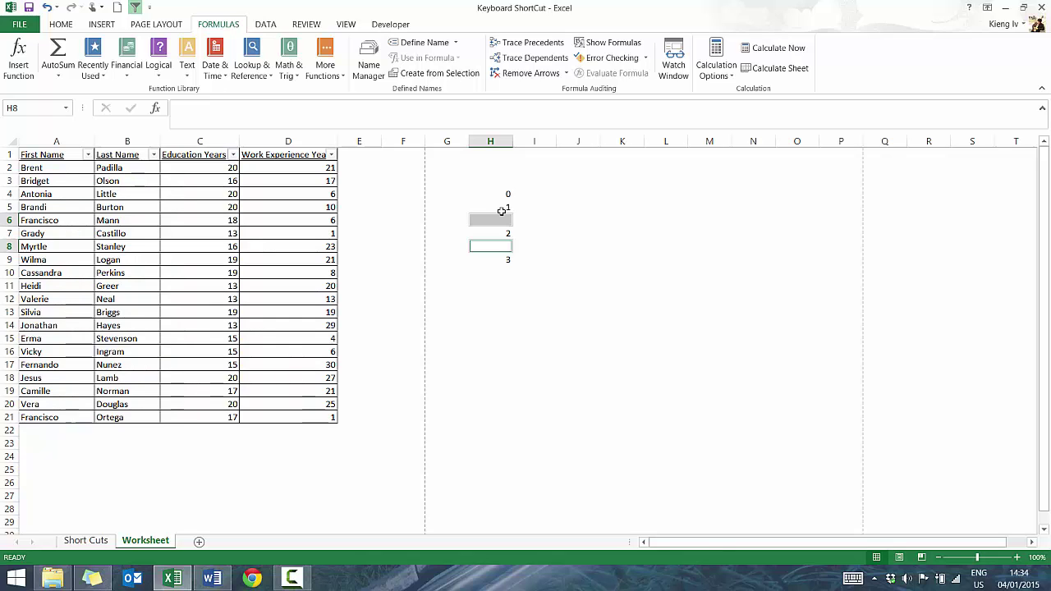
click(488, 218)
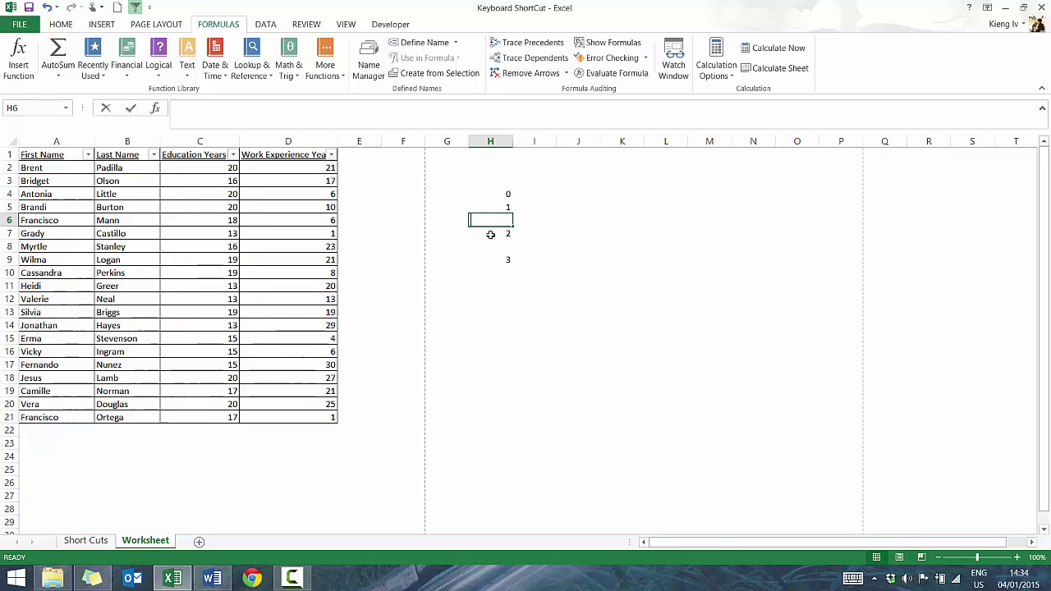
text(0)
key(ctrl+Return)
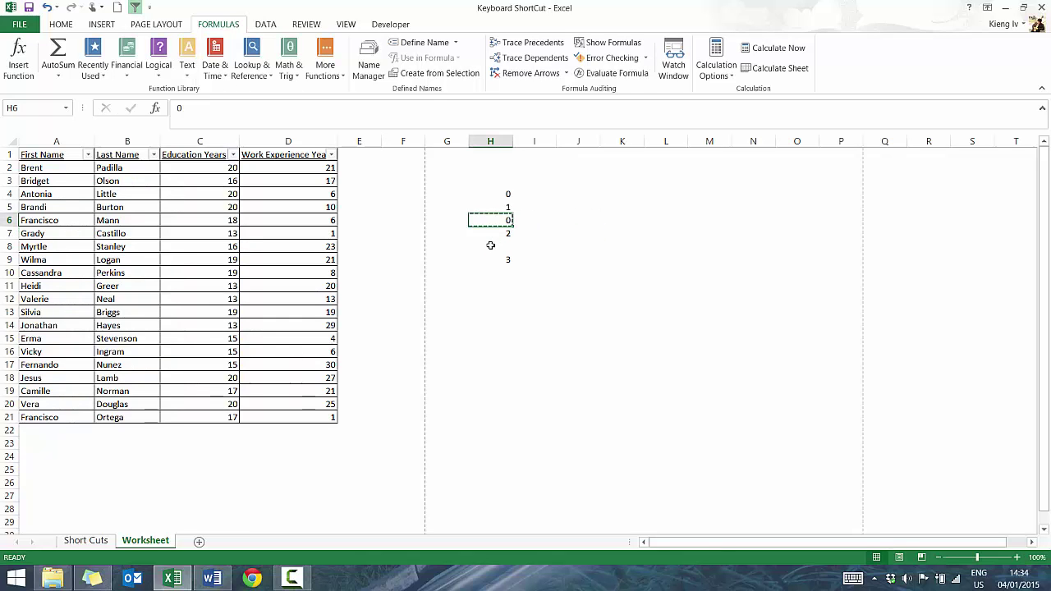
key(ctrl+c)
click(492, 245)
key(ctrl+v)
key(Delete)
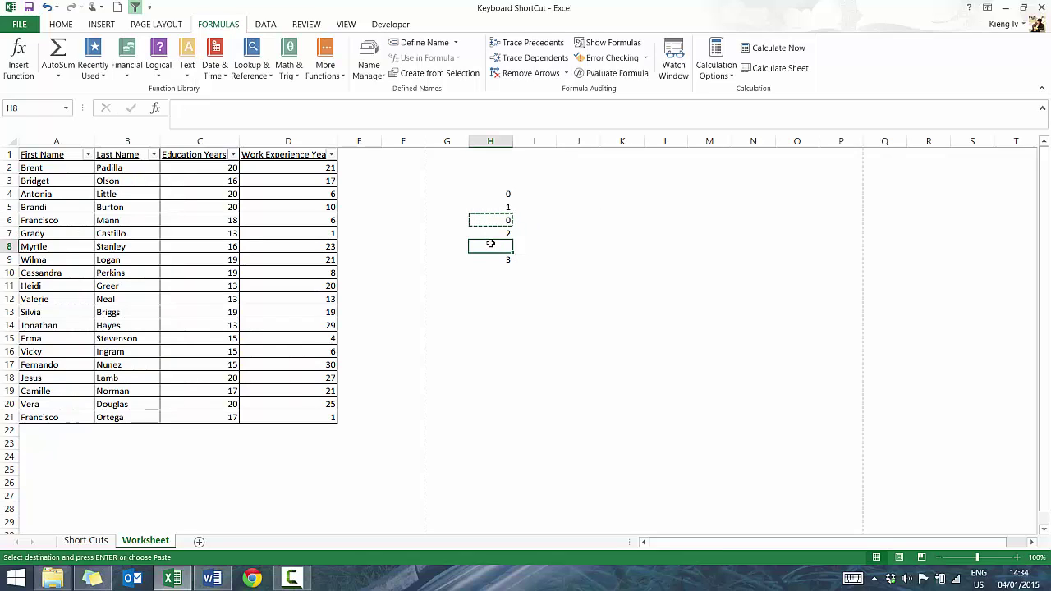
key(Up)
key(Up)
key(Delete)
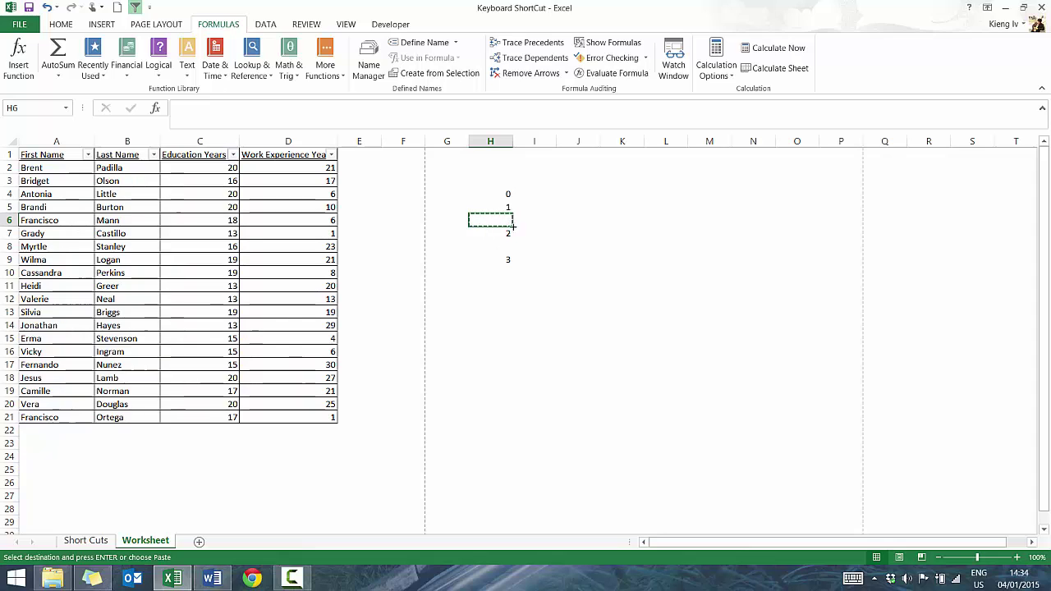
Select the blank cells H6 and H8 together and fill both with =0 in a single entry.
click(497, 246)
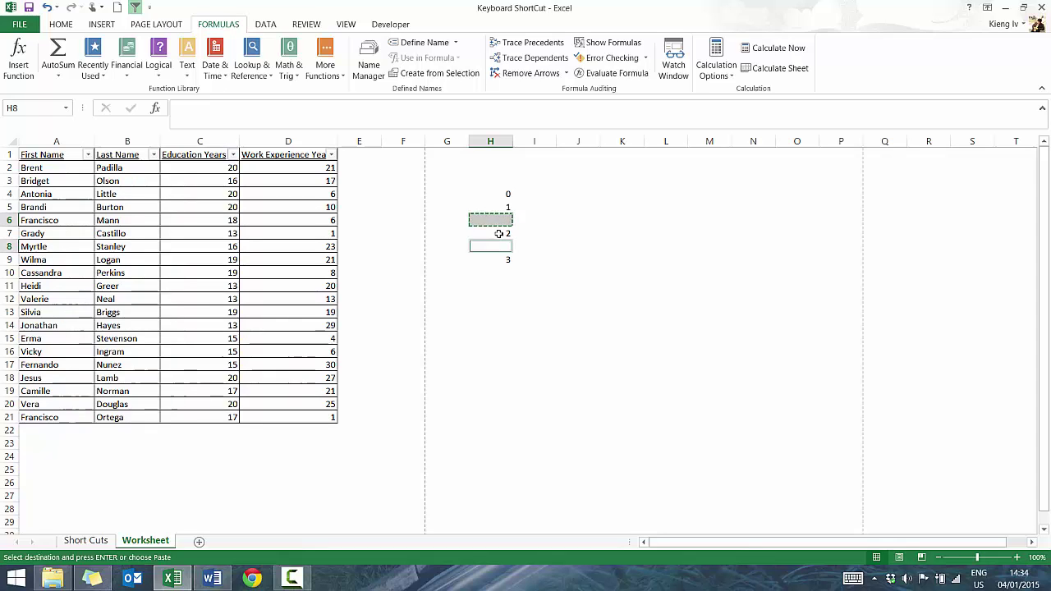
key(Return)
click(499, 227)
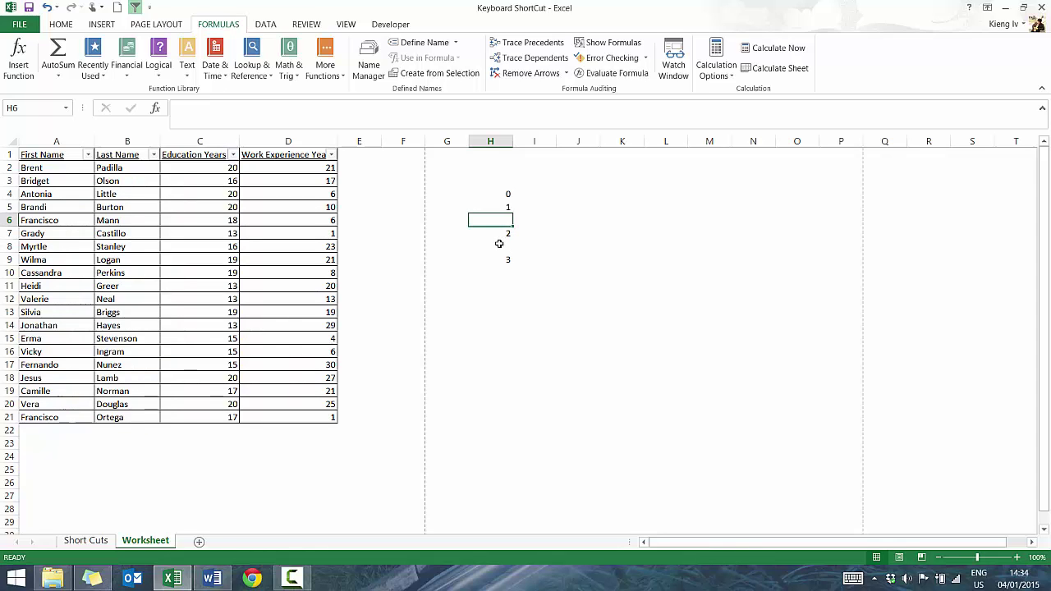
click(498, 245)
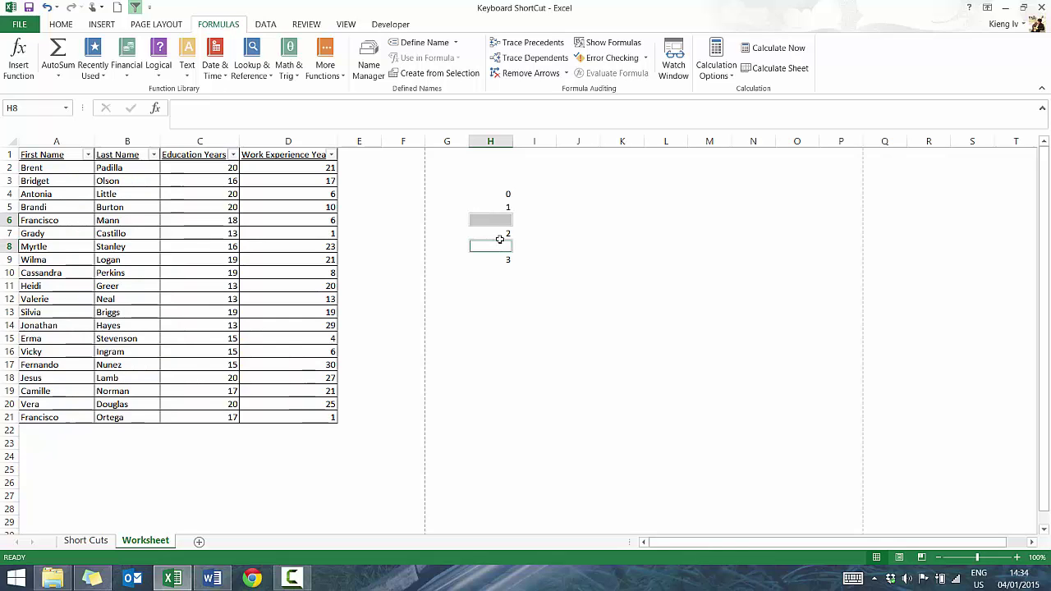
text(=0)
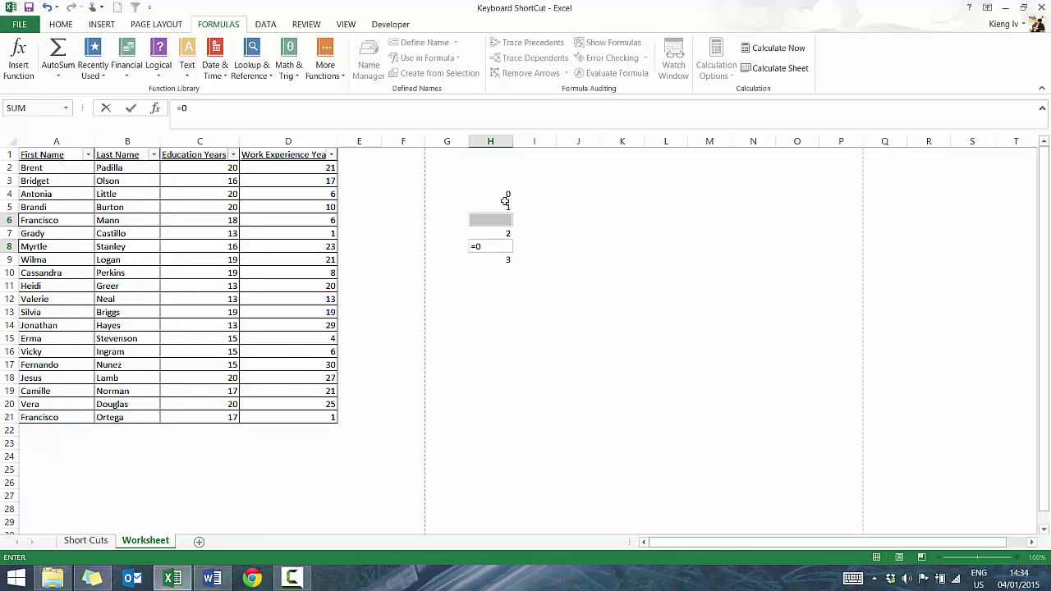
key(ctrl+Return)
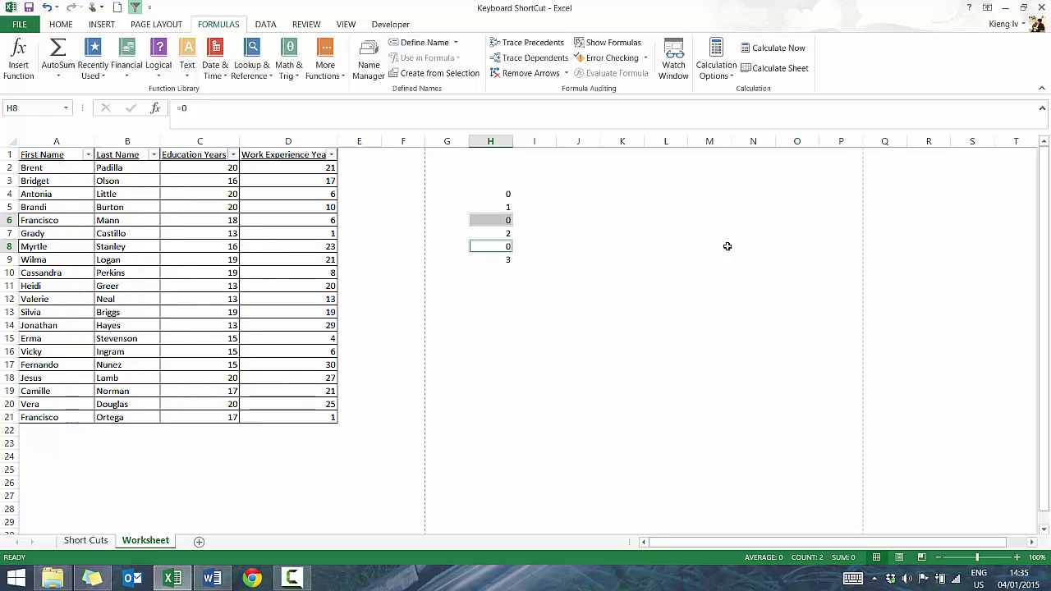
Select the blank range K3:N10 and fill every cell with =0 in a single entry.
drag(622, 181, 732, 274)
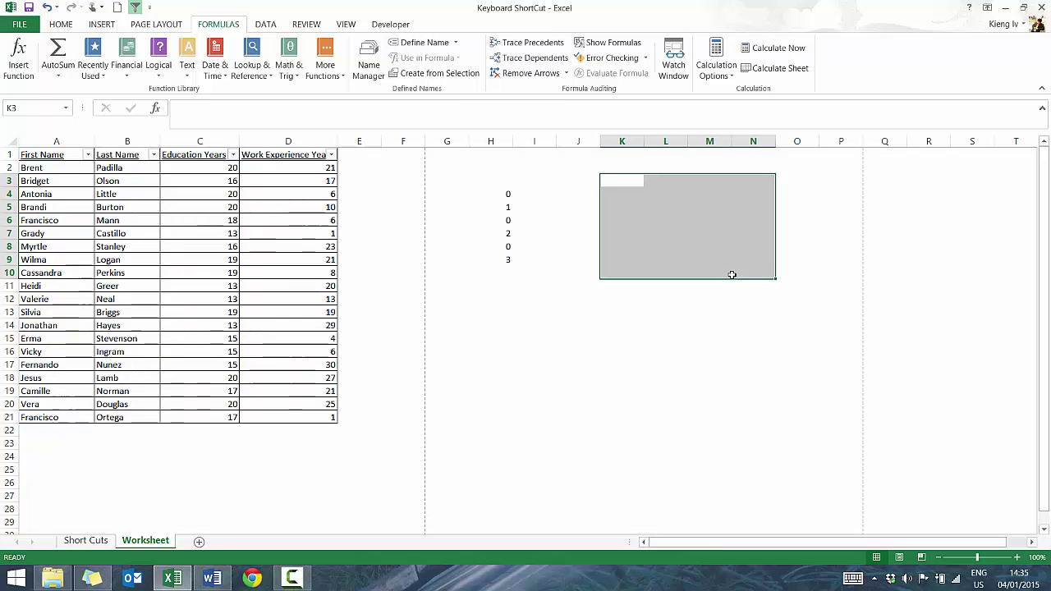
text(=0)
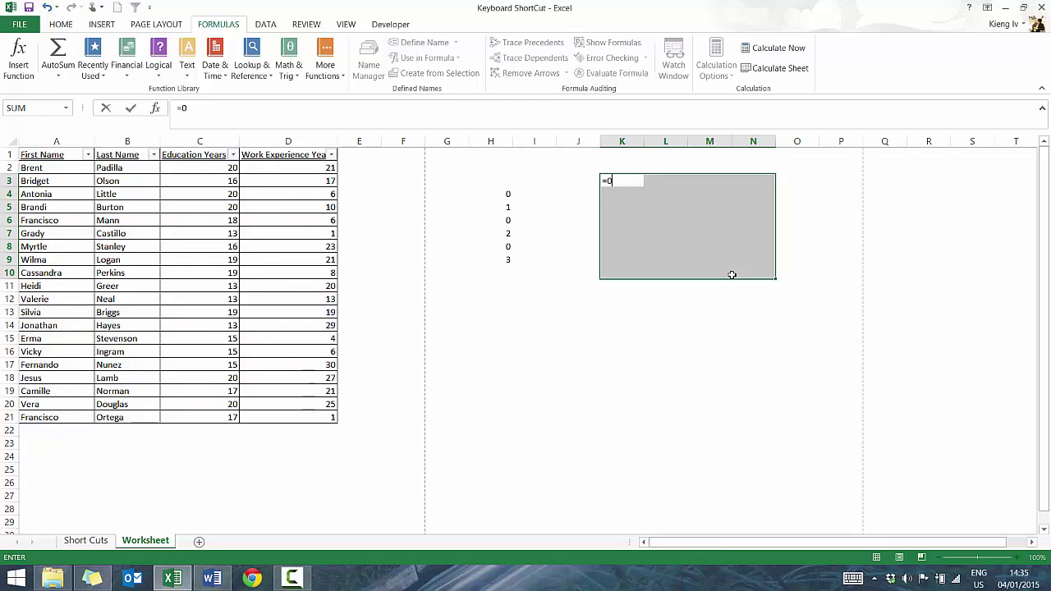
key(ctrl+Return)
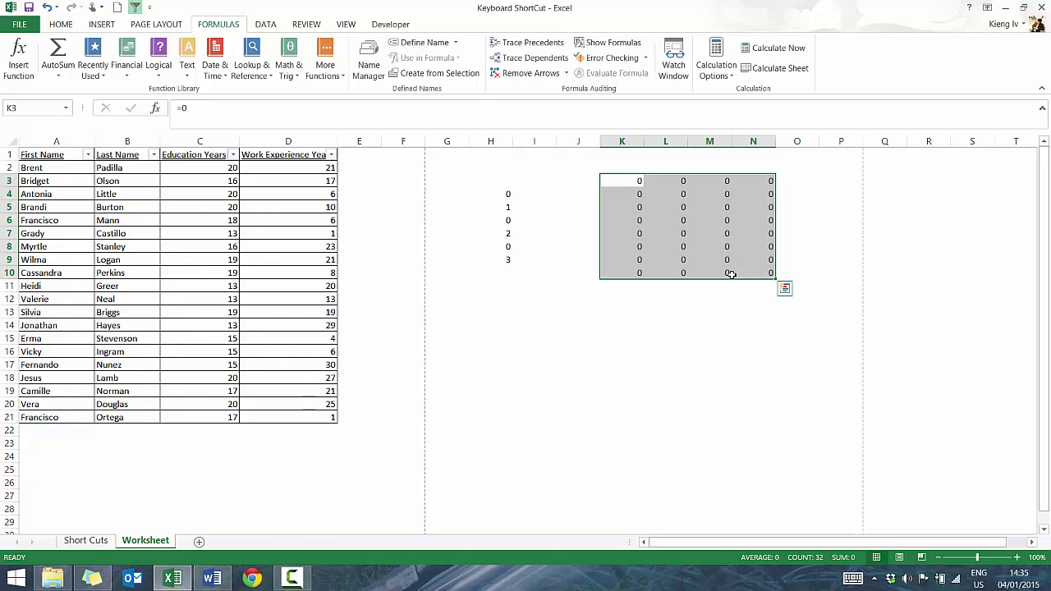
Clear the zeros from K3:N10 and the sample values from H4:H10.
key(Delete)
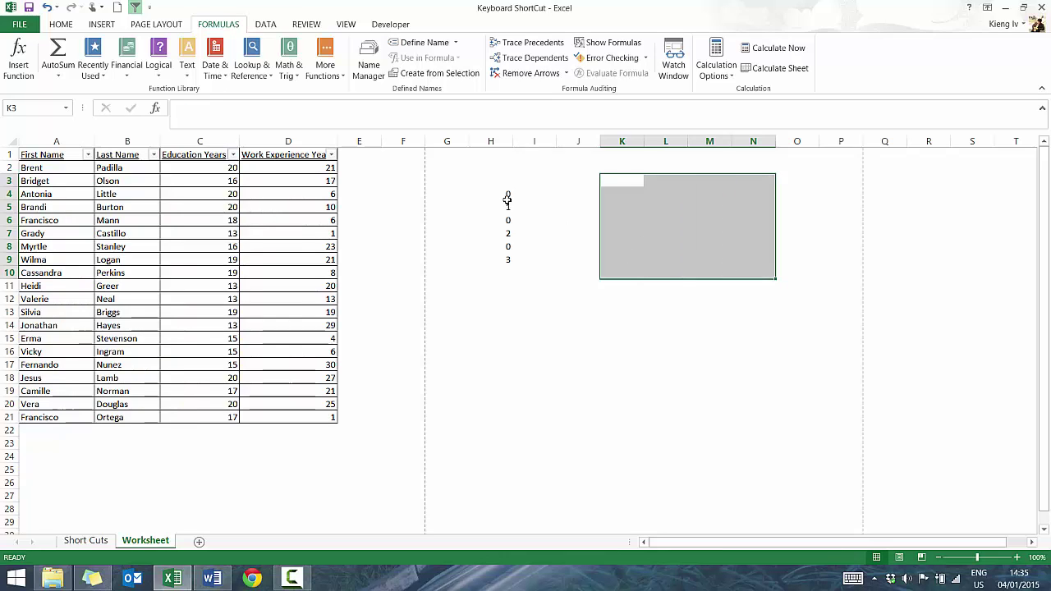
drag(508, 199, 491, 269)
key(Delete)
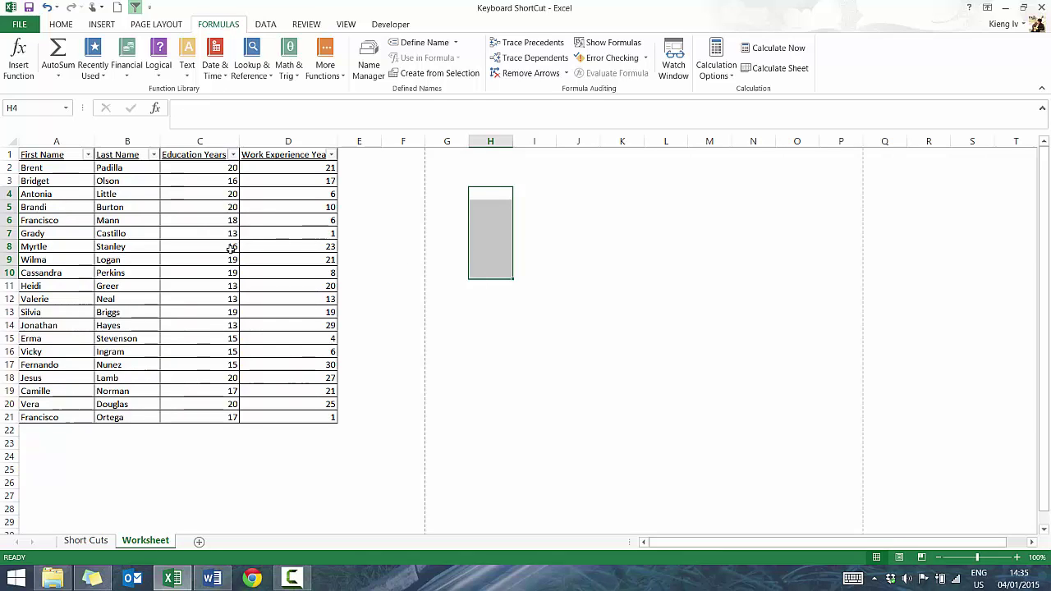
Go to header cell A1 and jump from there to the last used cell of the worksheet.
drag(98, 184, 99, 195)
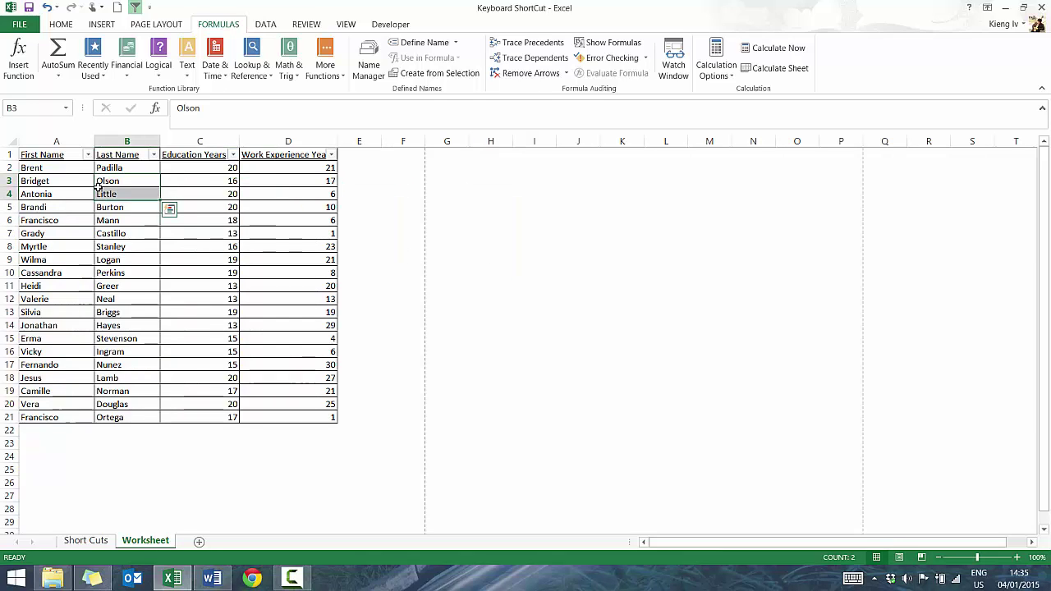
click(40, 179)
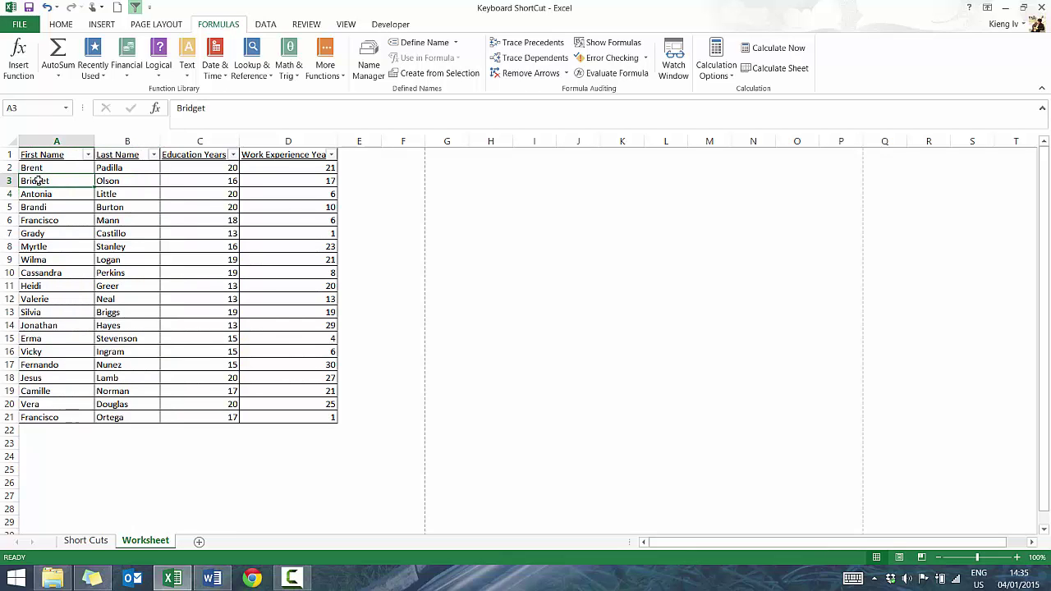
click(39, 155)
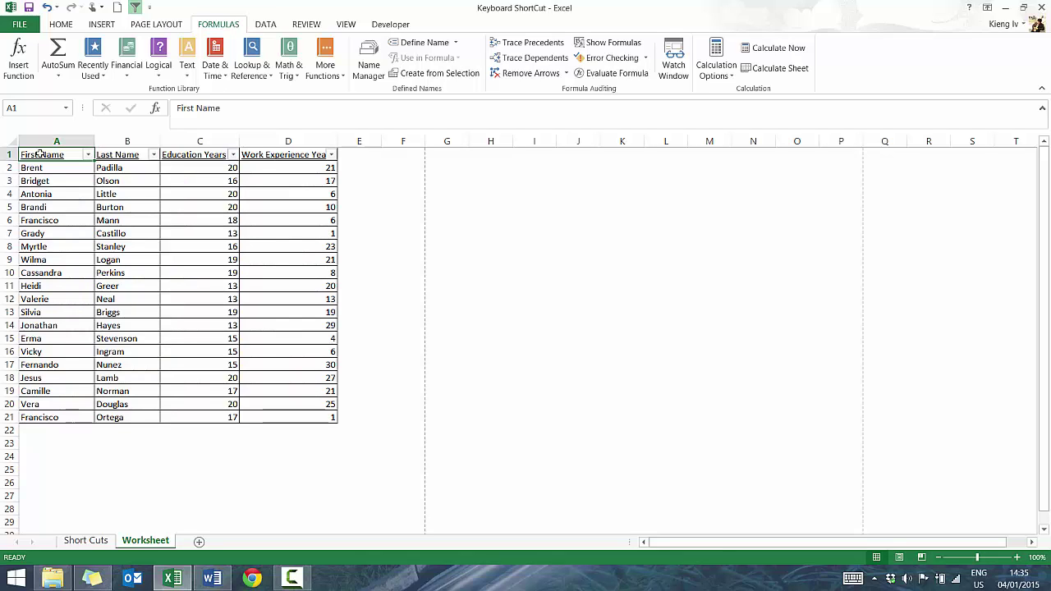
key(ctrl+End)
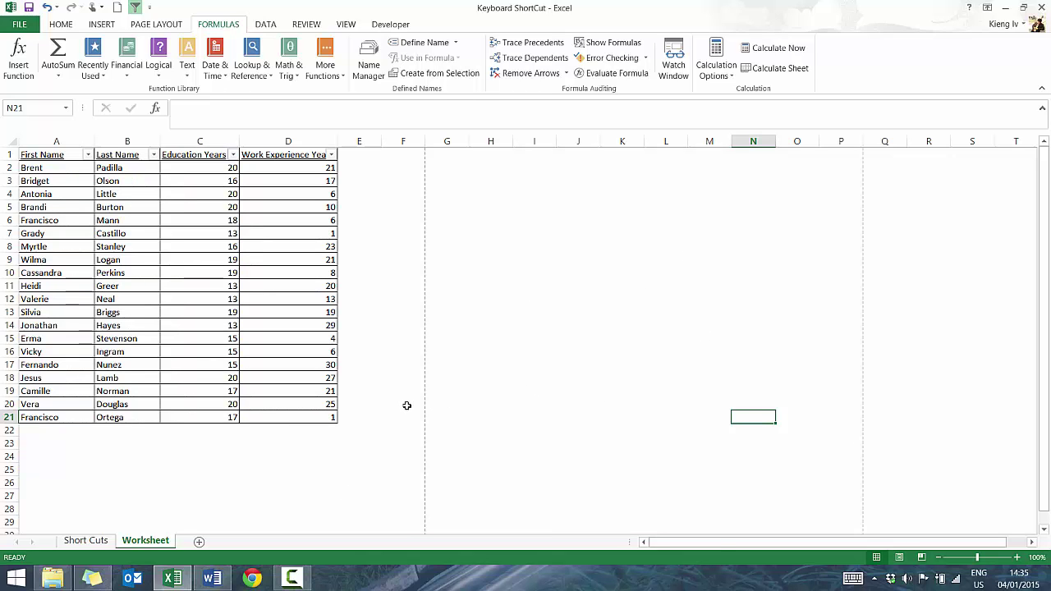
Select cell D9 and open and close the Visual Basic editor twice, the second time with the Developer command Visual Basic.
click(255, 262)
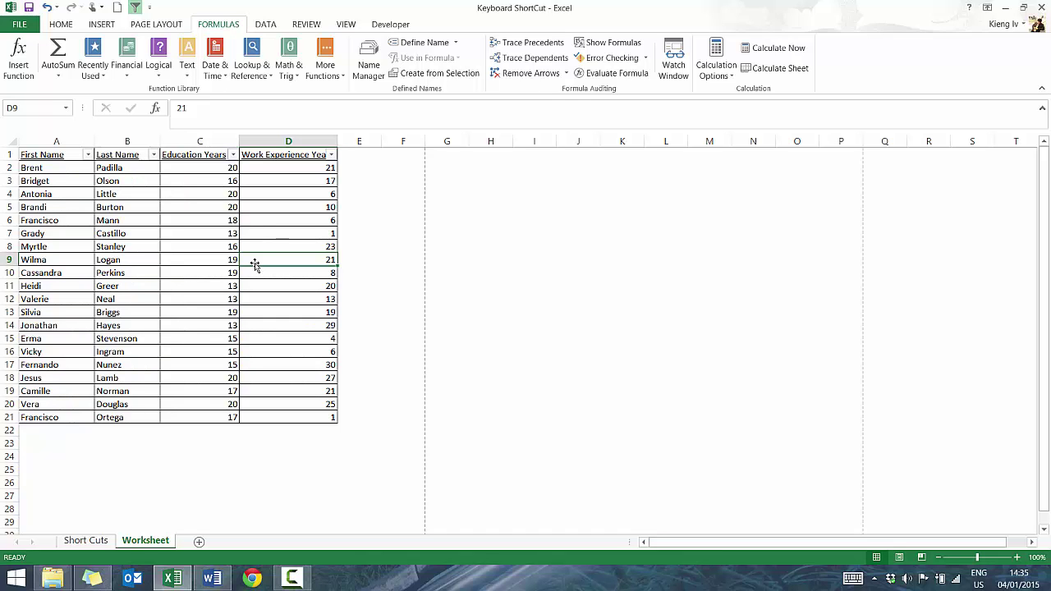
key(alt+F11)
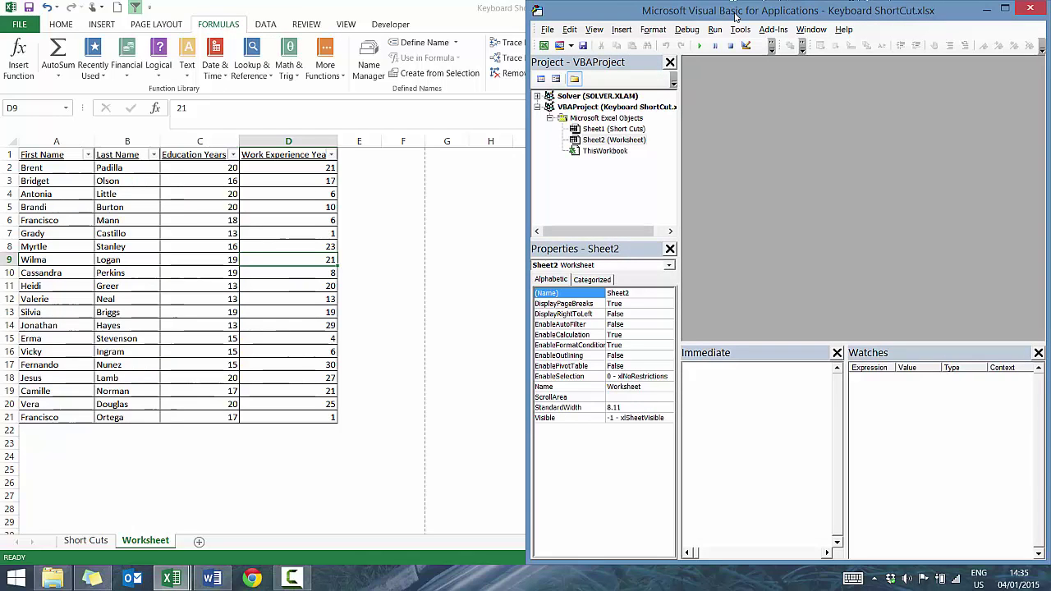
click(1030, 8)
click(389, 28)
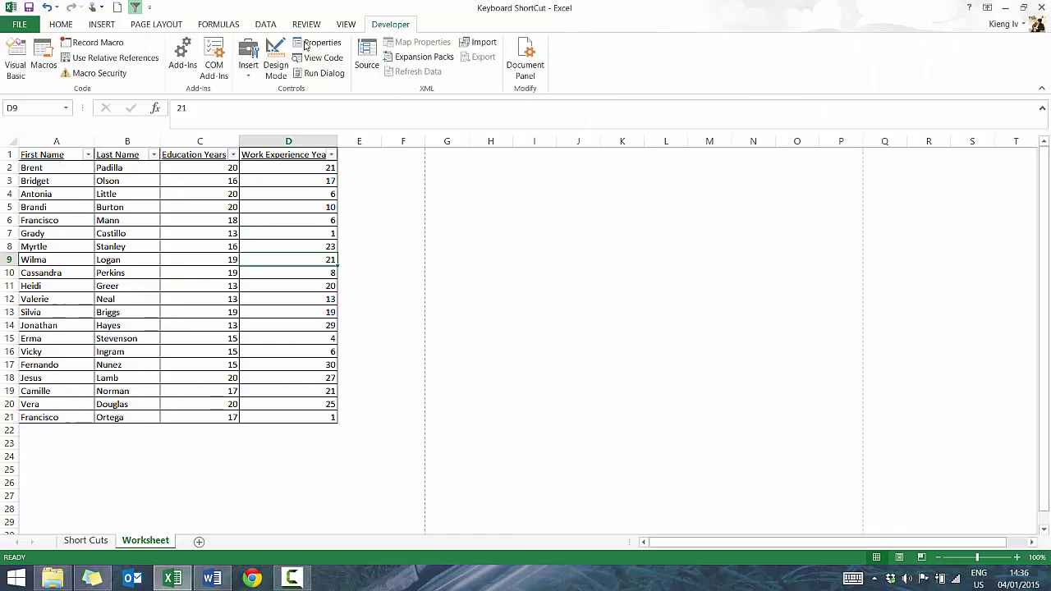
click(23, 66)
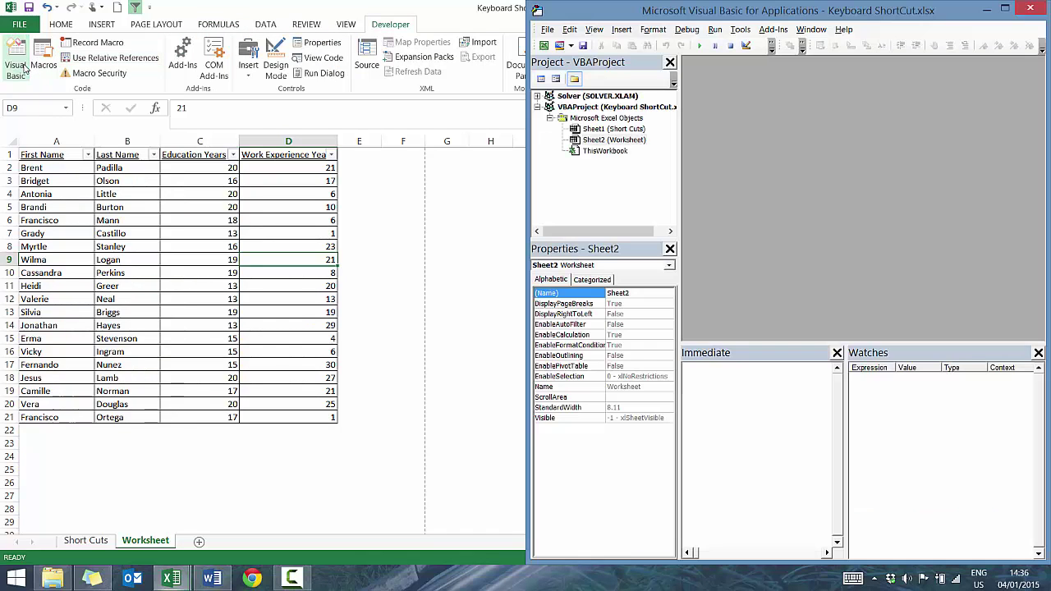
click(1030, 9)
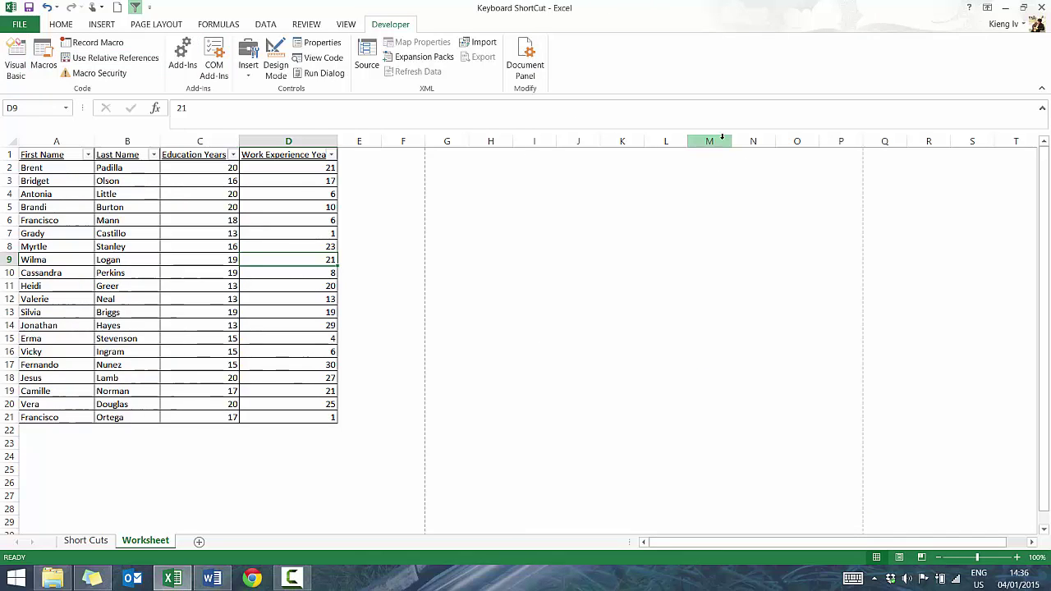